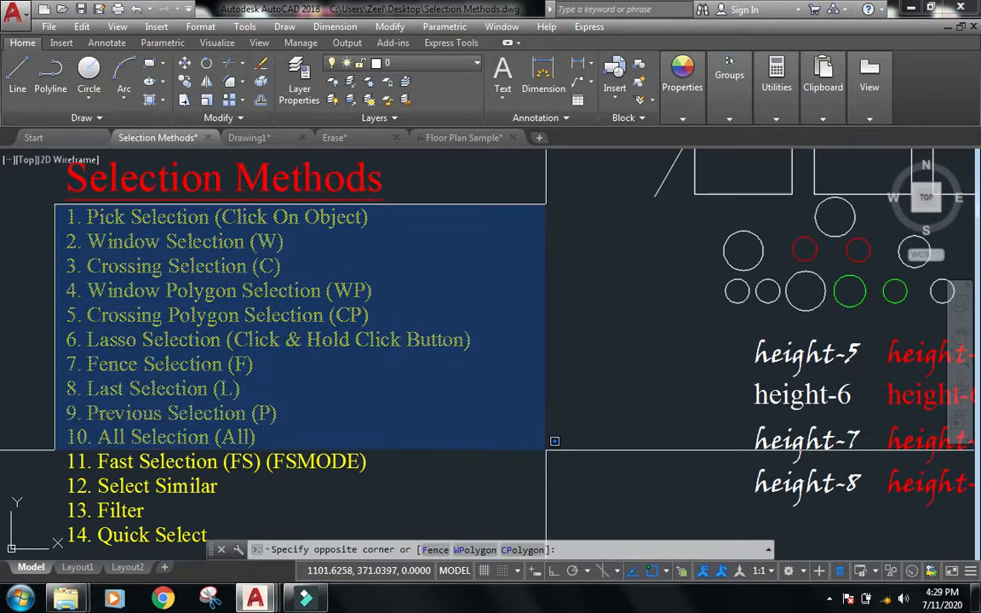
Draw a polyline from the leftmost small circle through the large bottom circle to the centres of the two red circles.
key("Escape")
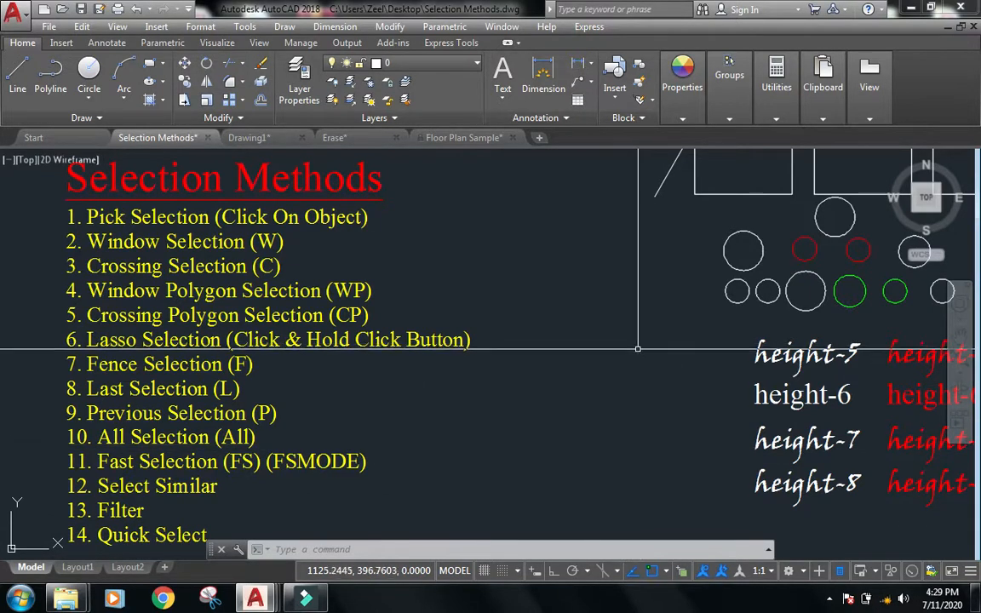
mouse_move(651, 333)
middle_mouse_down()
mouse_move(429, 346)
mouse_move(206, 383)
mouse_move(125, 433)
mouse_move(150, 441)
middle_mouse_up()
scroll(141, 410, "up", 2)
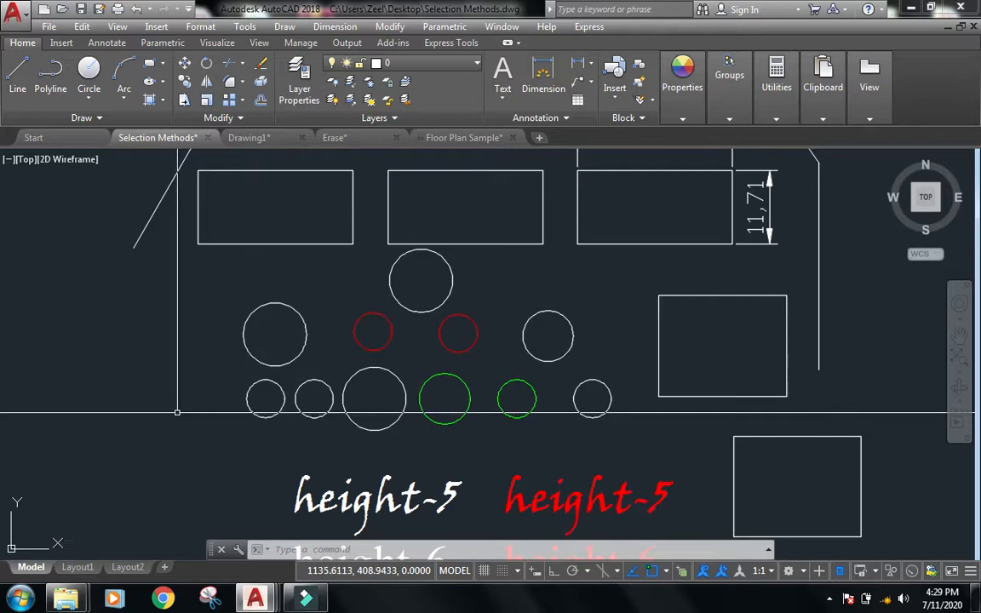
scroll(426, 443, "up", 2)
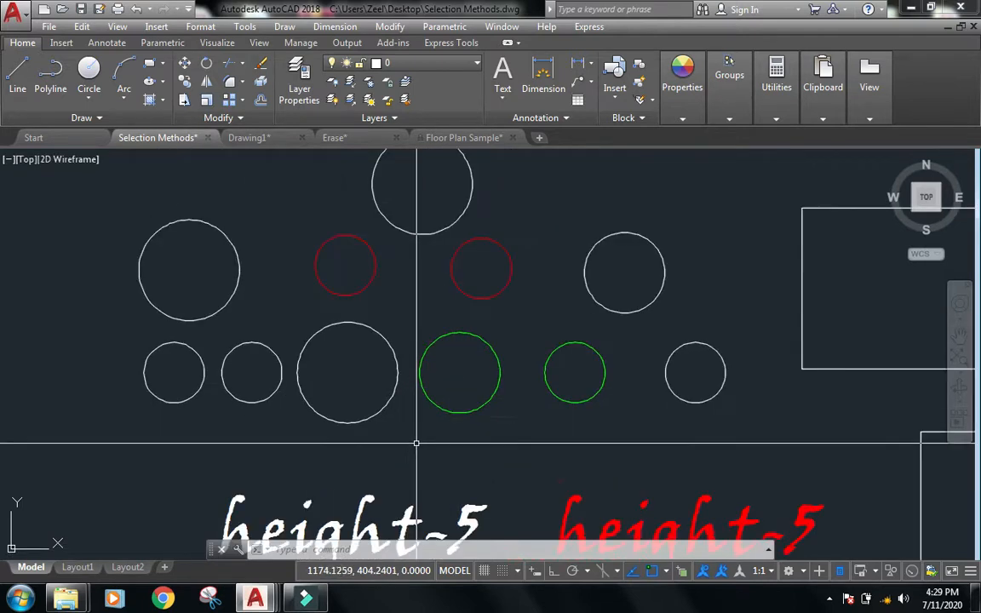
type("]")
key("BackSpace")
type("l")
key("BackSpace")
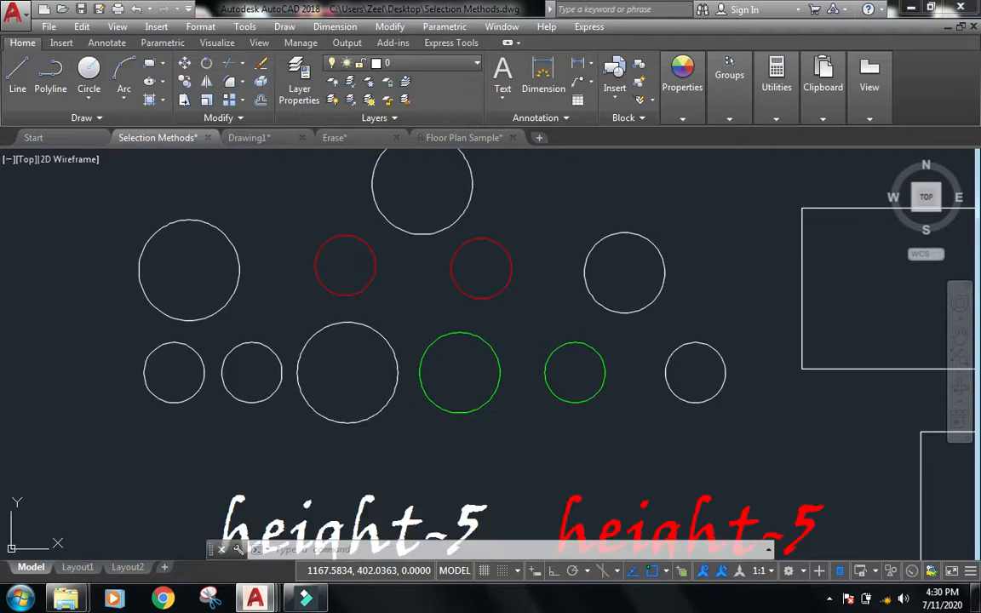
key("Escape")
key("Escape")
type("pl")
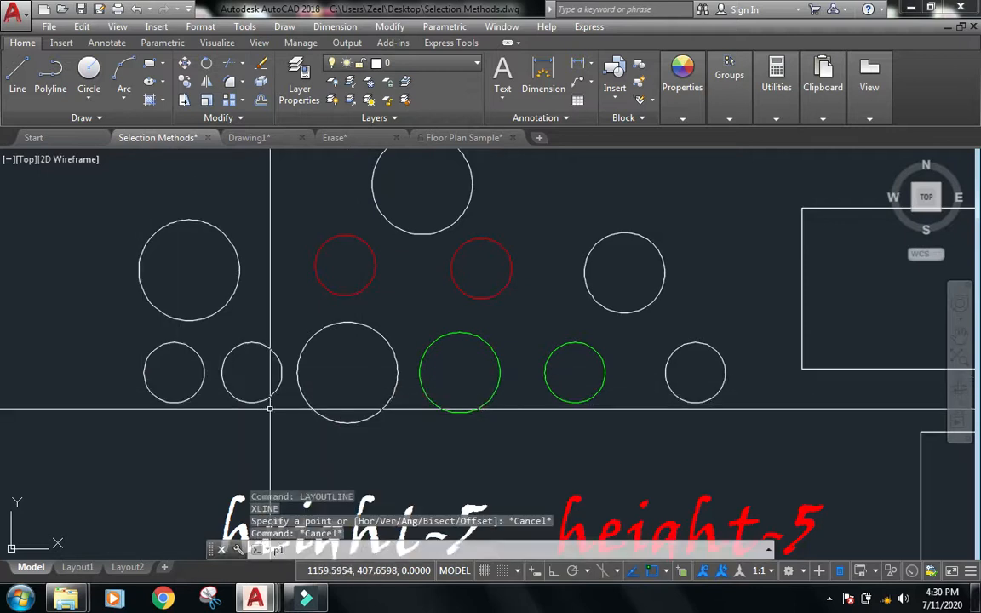
key("Return")
left_click(164, 376)
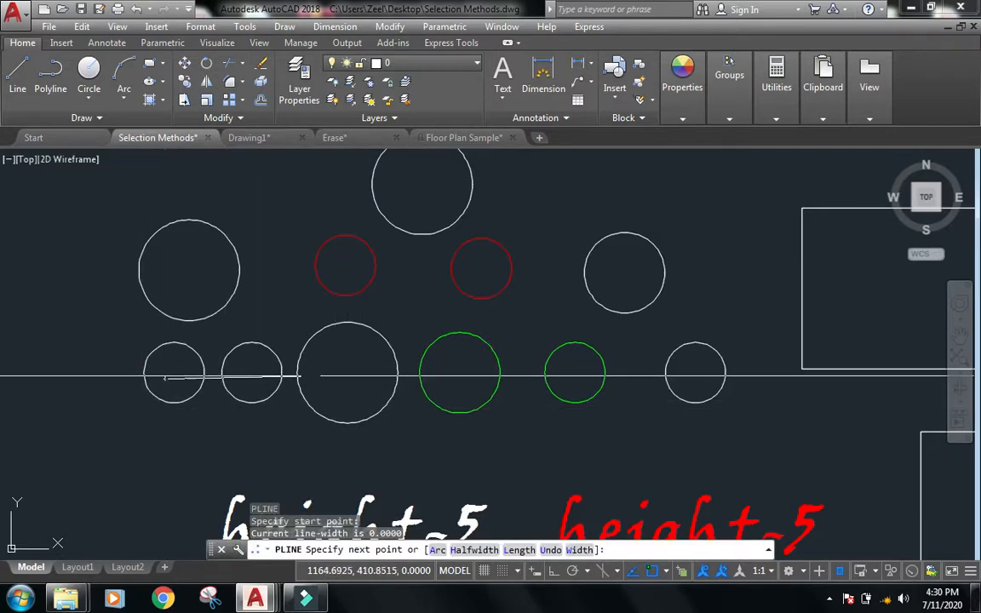
left_click(320, 376)
left_click(344, 275)
left_click(478, 275)
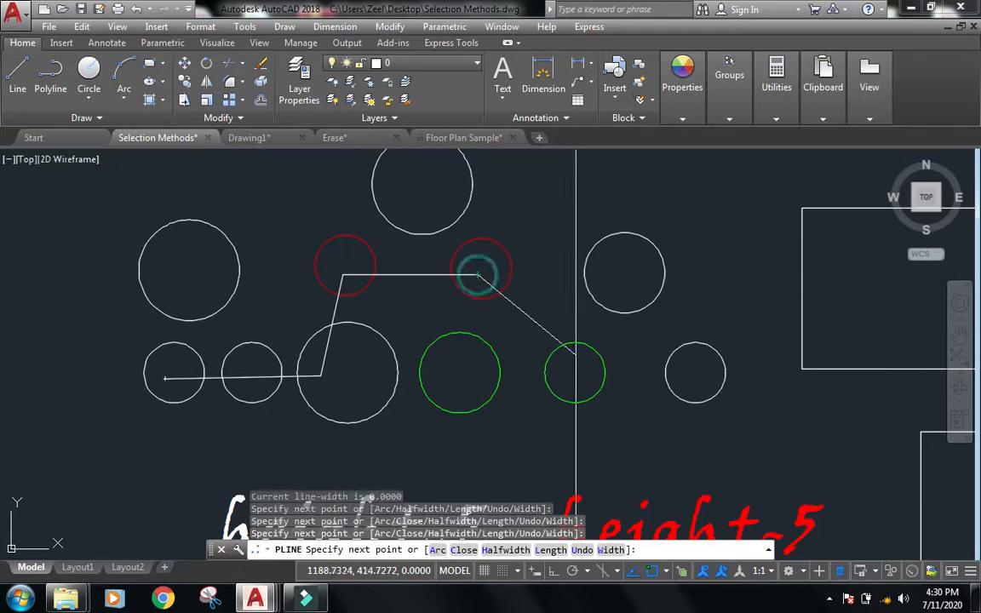
key("Escape")
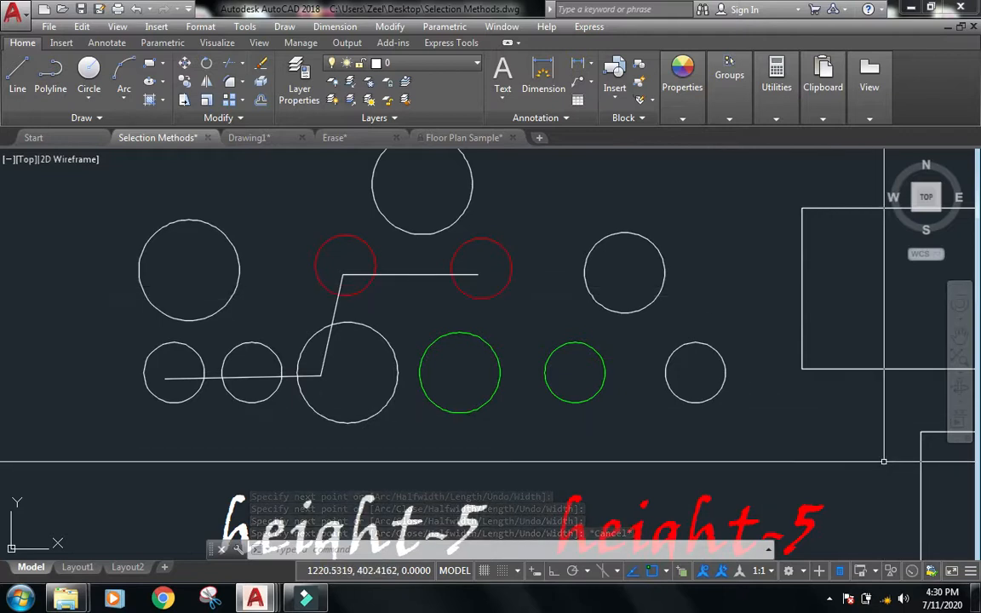
Run Fast Selection (FS) and pick the polyline to select it together with the objects it touches.
type("FS")
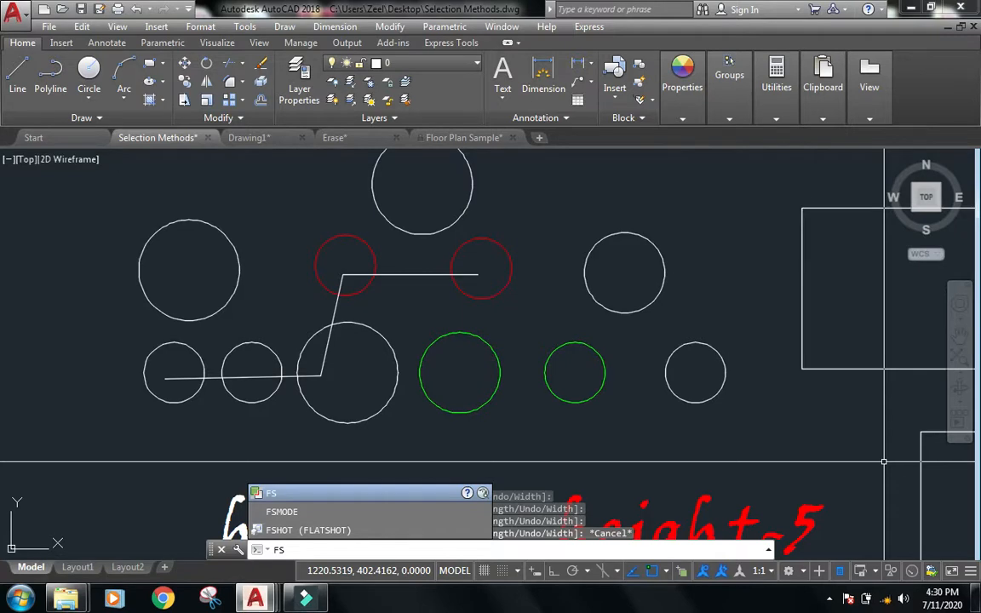
key("Return")
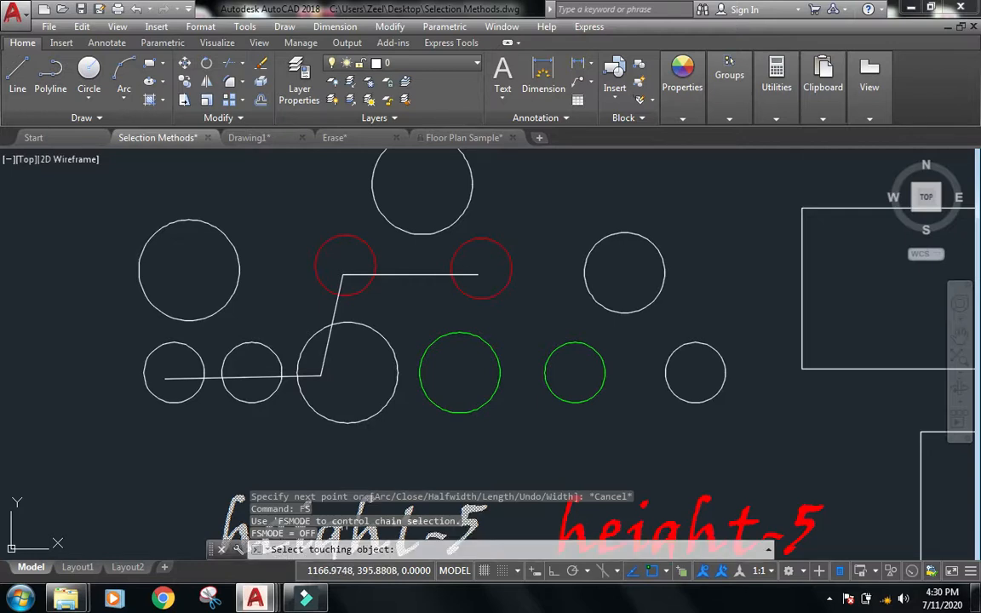
left_click(175, 378)
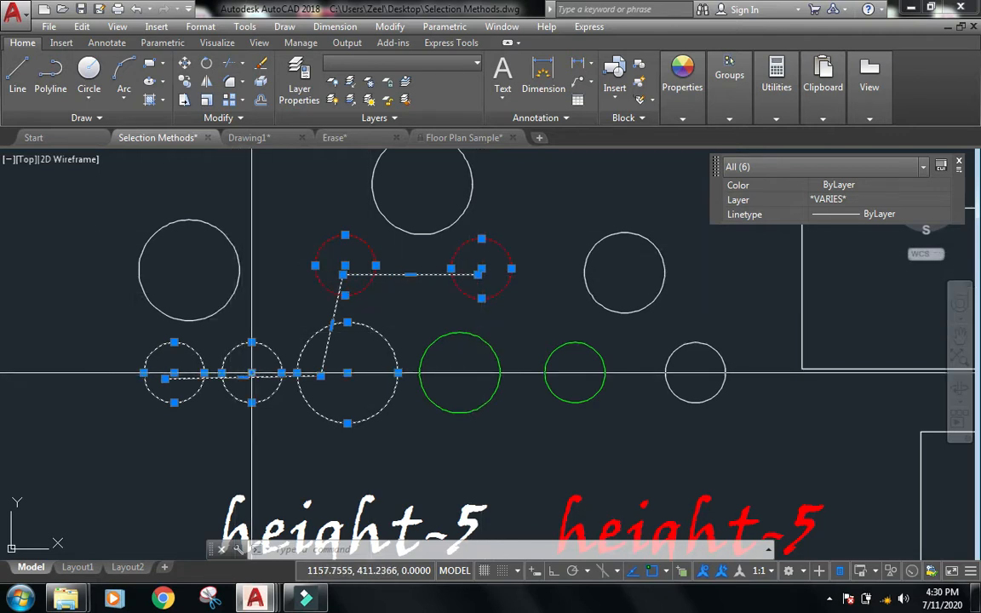
key("Escape")
key("Escape")
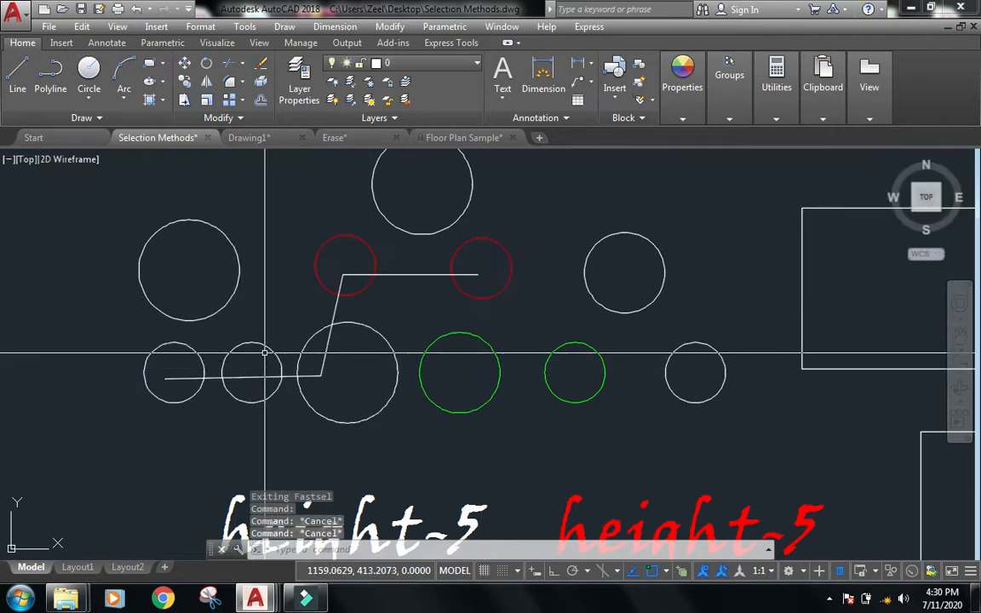
Run Fast Selection again and pick the second small circle to select it with its touching objects.
type("fs")
key("Return")
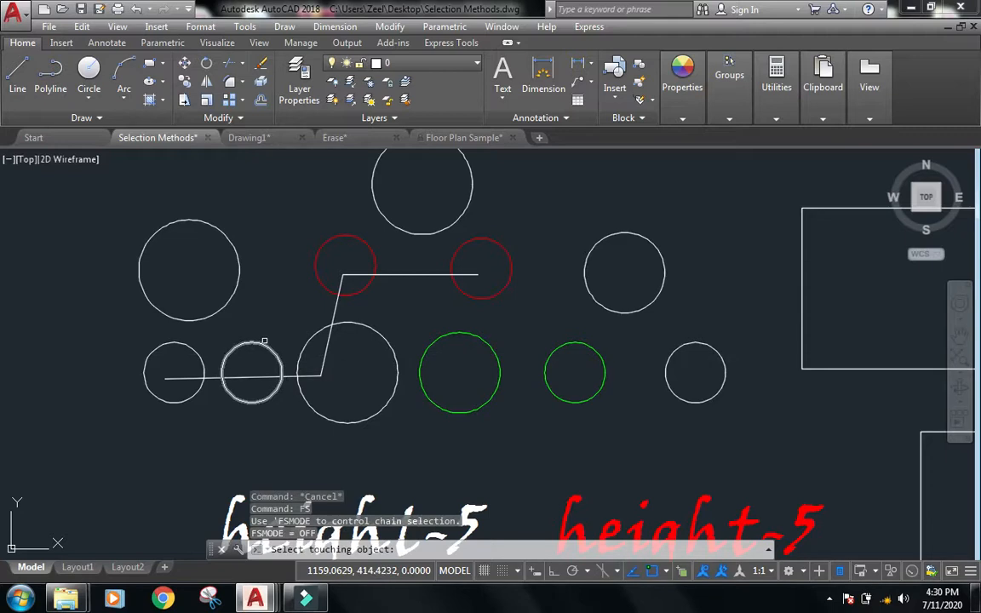
left_click(260, 343)
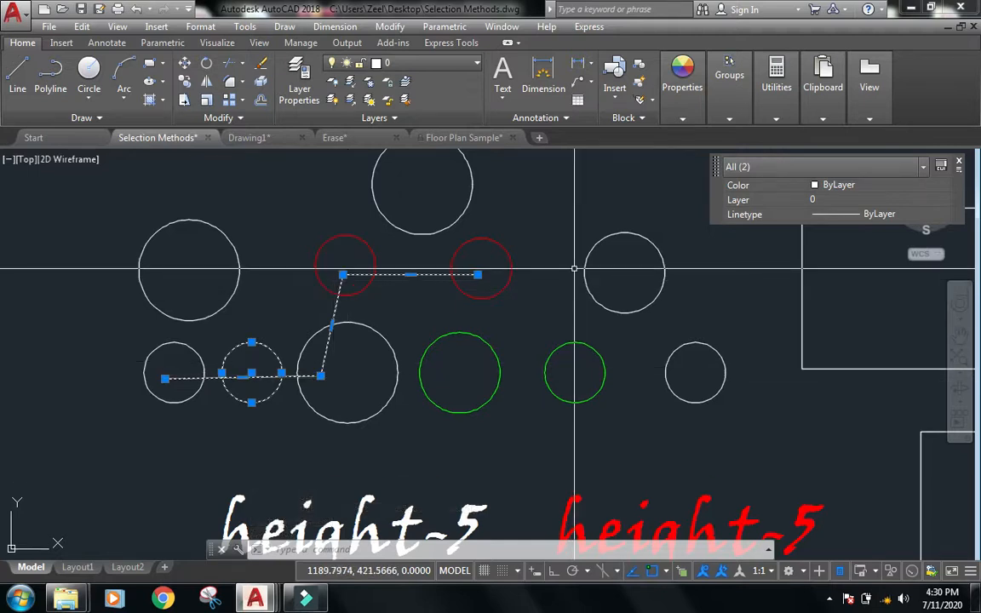
key("Escape")
key("Escape")
key("Escape")
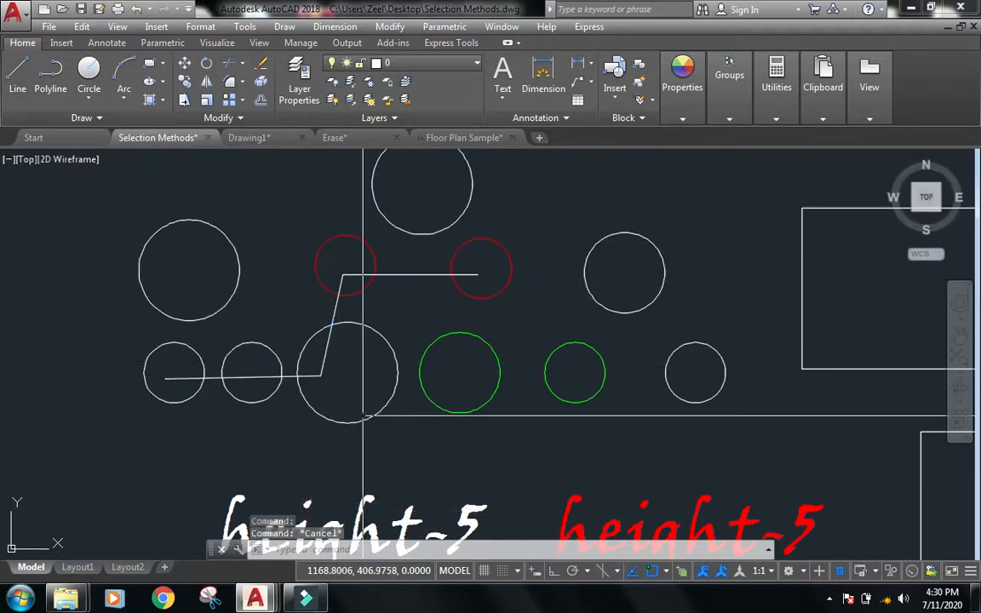
Draw a horizontal line from inside the large white circle to the centre of the small green circle.
middle_click_drag(385, 377, 375, 326)
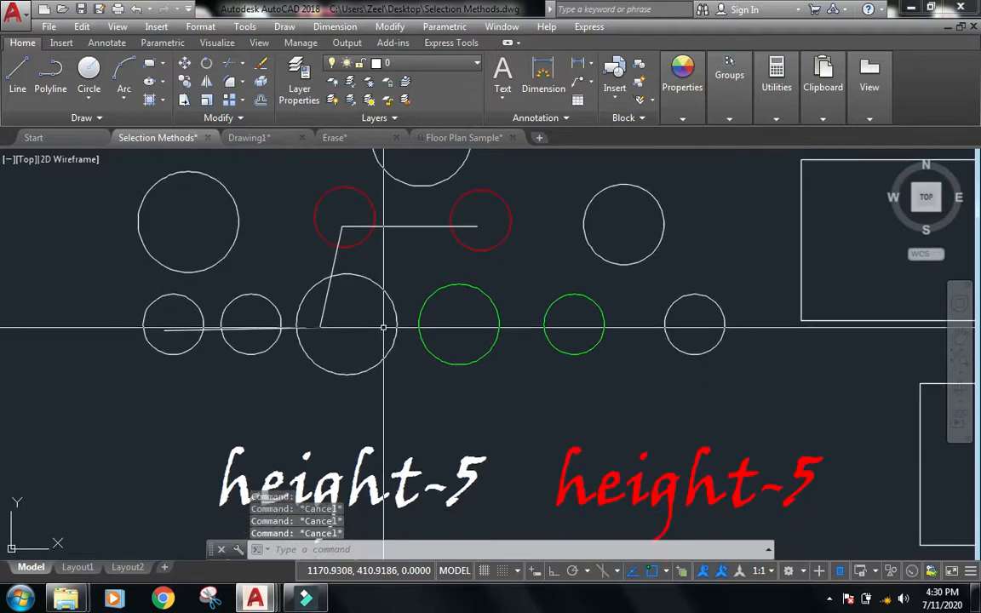
type("l")
key("Return")
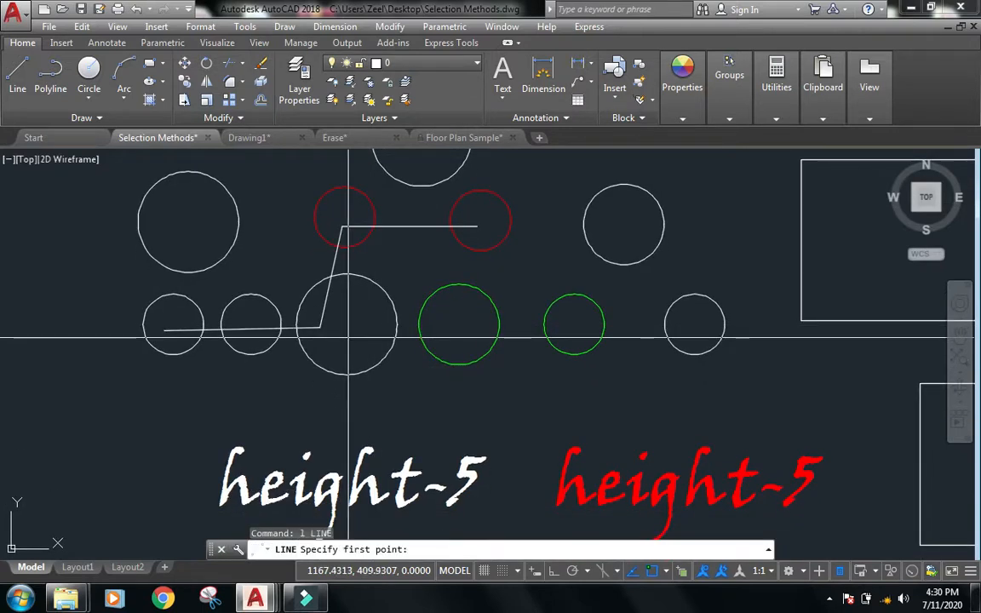
left_click(366, 328)
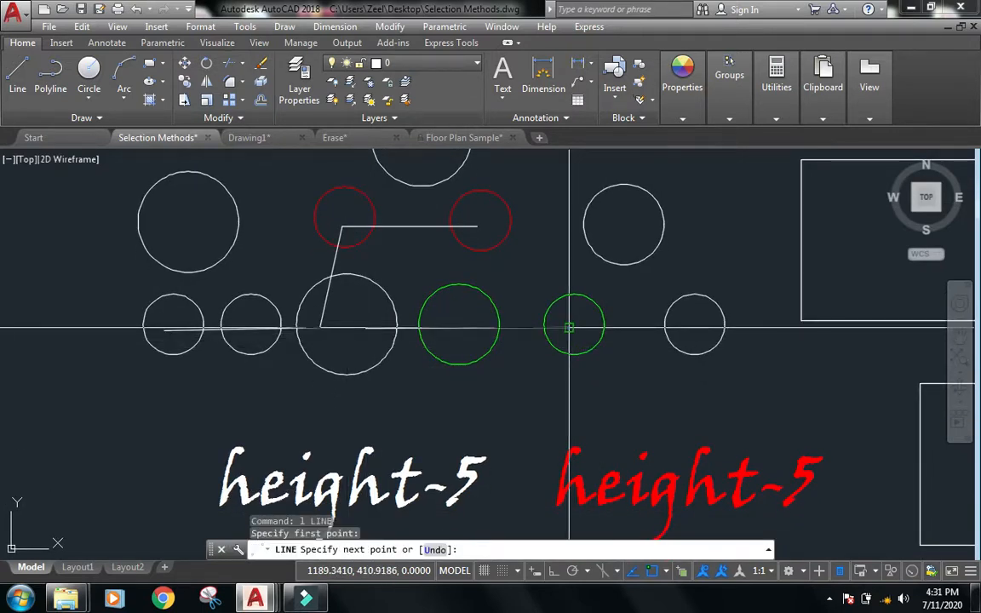
left_click(569, 327)
key("Escape")
key("Return")
left_click(596, 329)
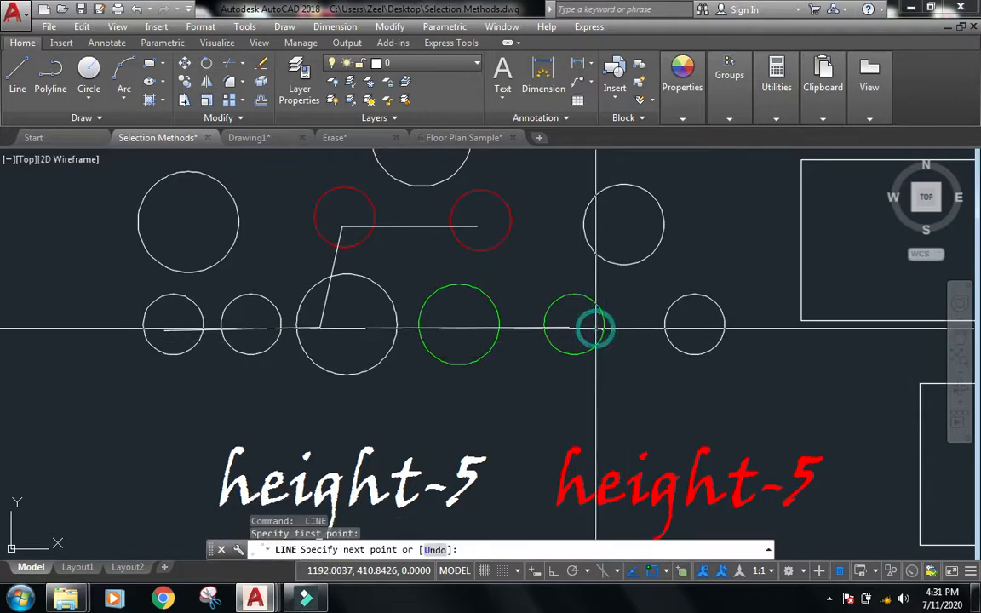
key("Escape")
Draw a line from inside the small green circle to inside the upper-right white circle.
key("Return")
left_click(584, 313)
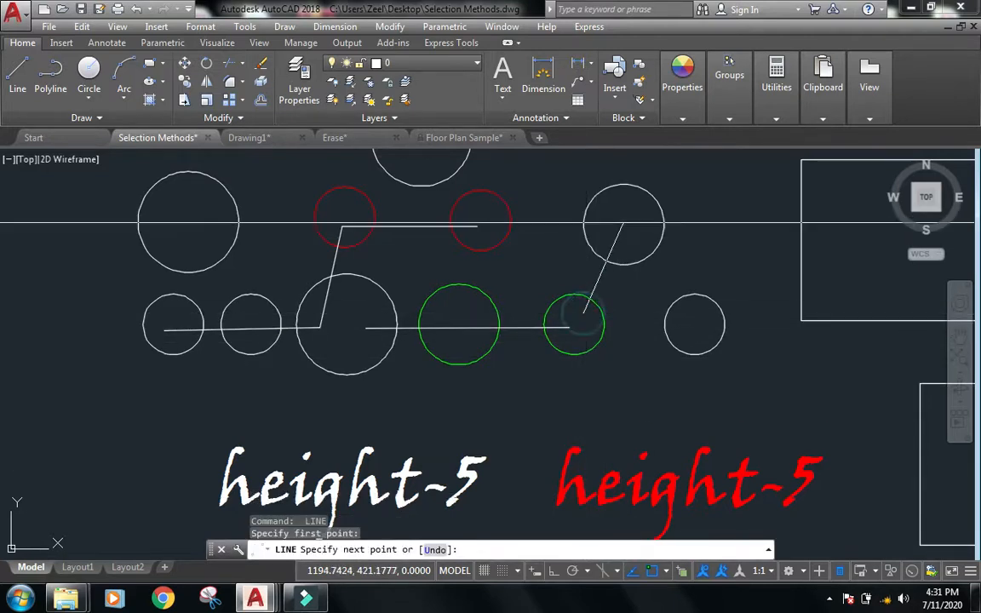
left_click(624, 223)
key("Escape")
key("Return")
left_click(647, 244)
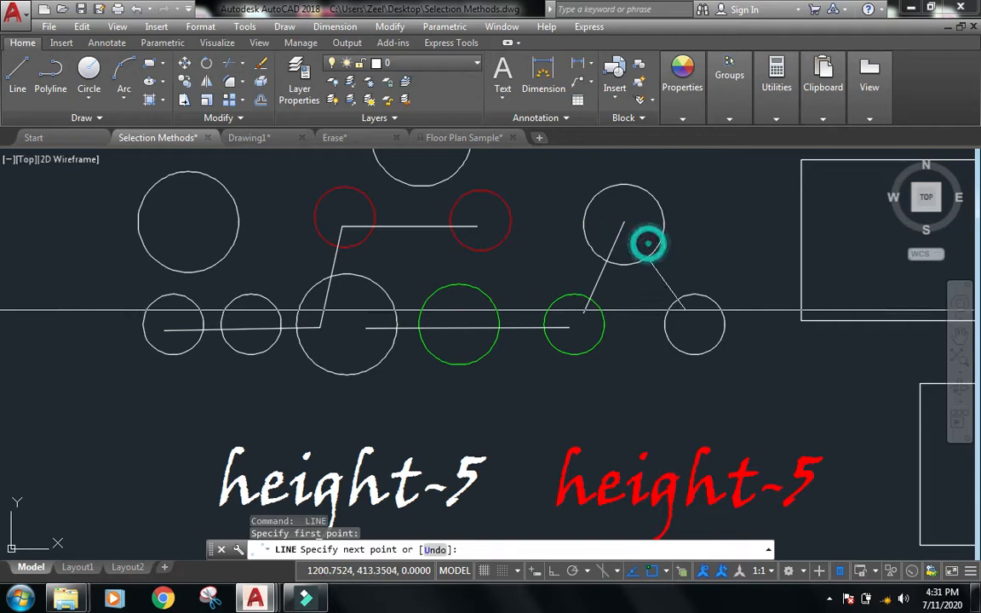
key("Escape")
Draw a line from inside the upper-right circle down to the centre of the rightmost small circle.
key("Return")
left_click(637, 232)
left_click(700, 333)
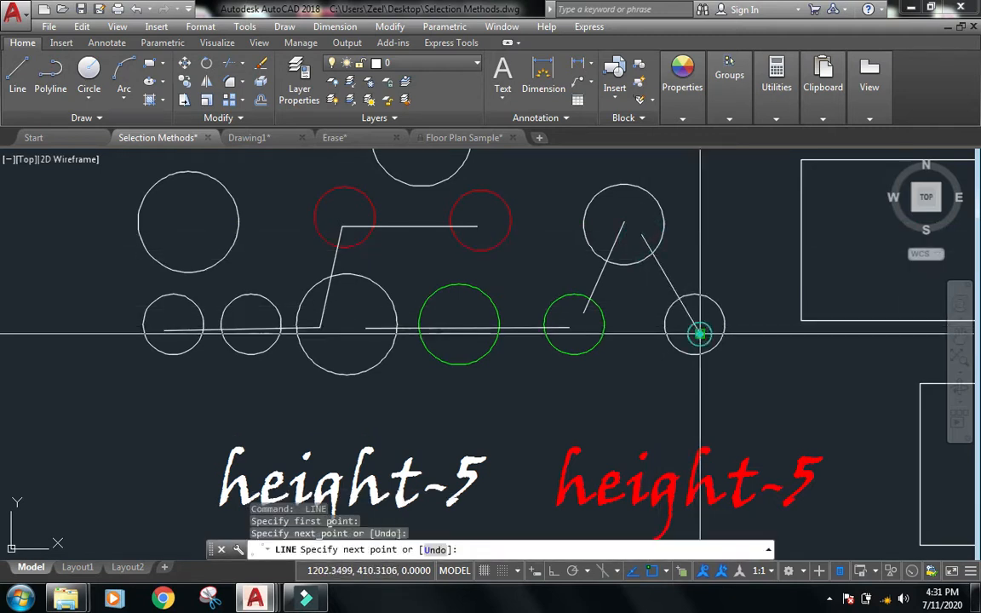
key("Escape")
Run Fast Selection on the polyline again to select the objects touching it.
middle_click_drag(604, 414, 624, 424)
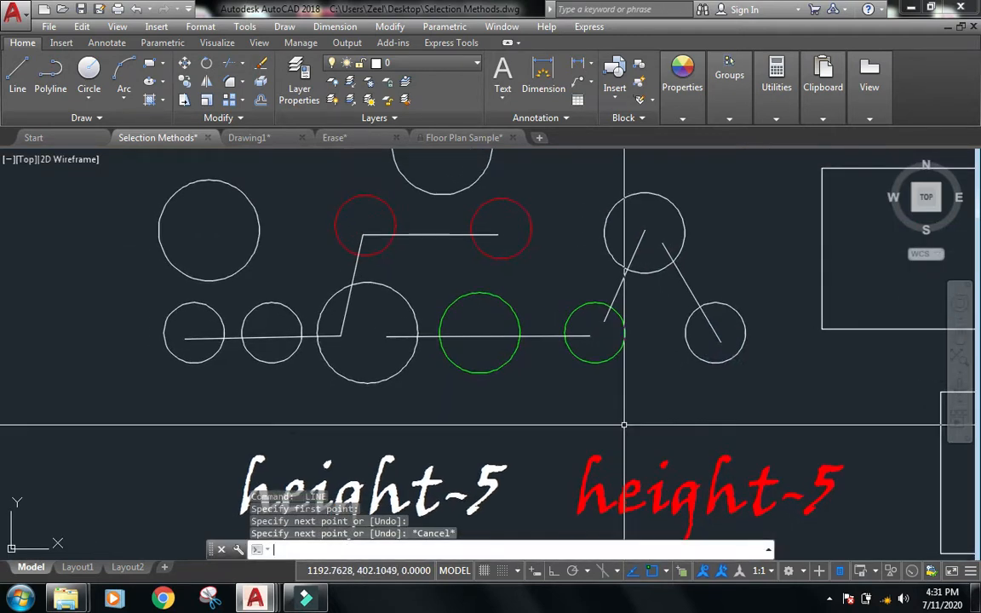
key("Return")
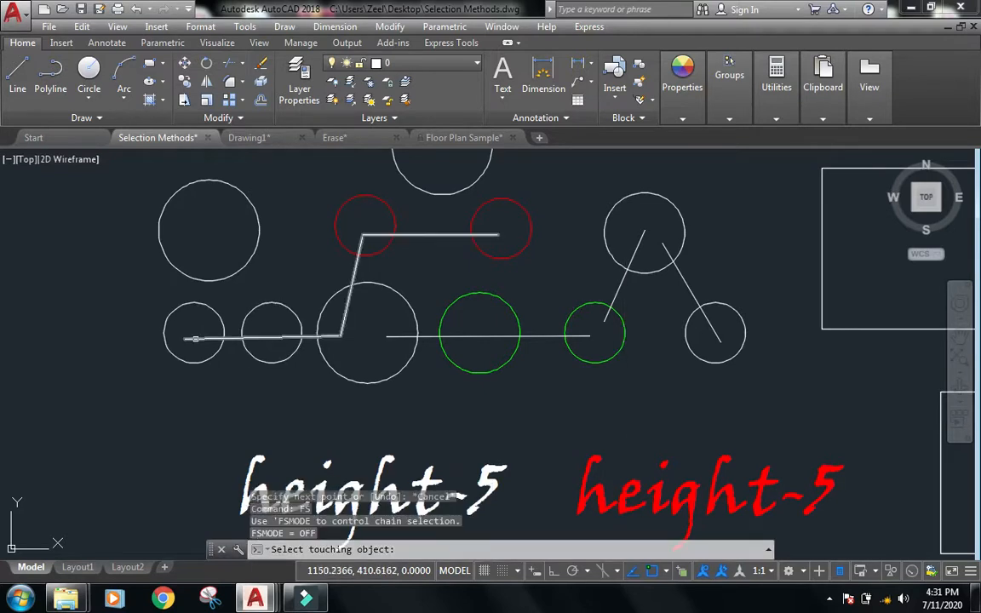
left_click(195, 338)
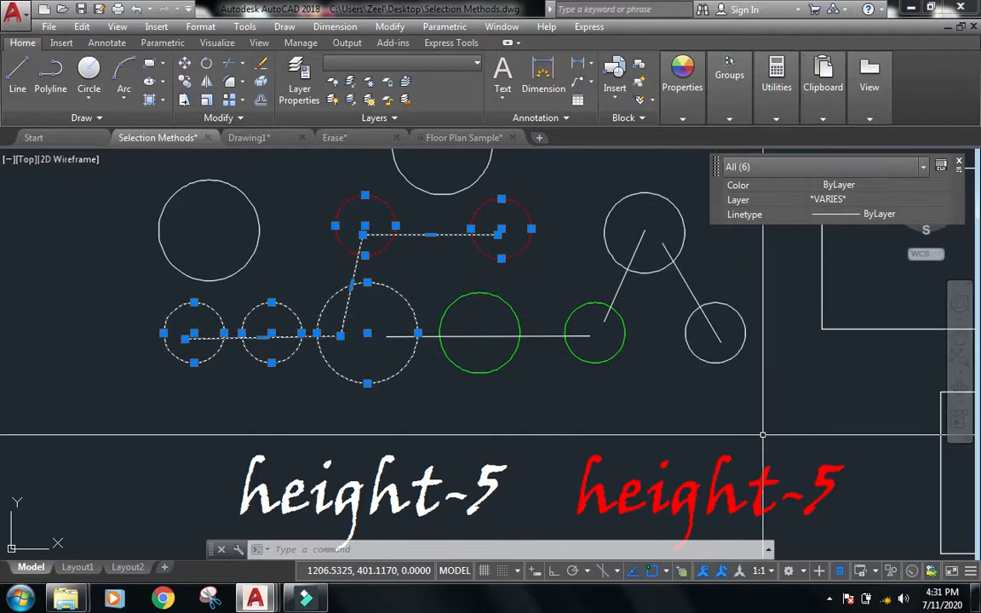
key("Escape")
key("Escape")
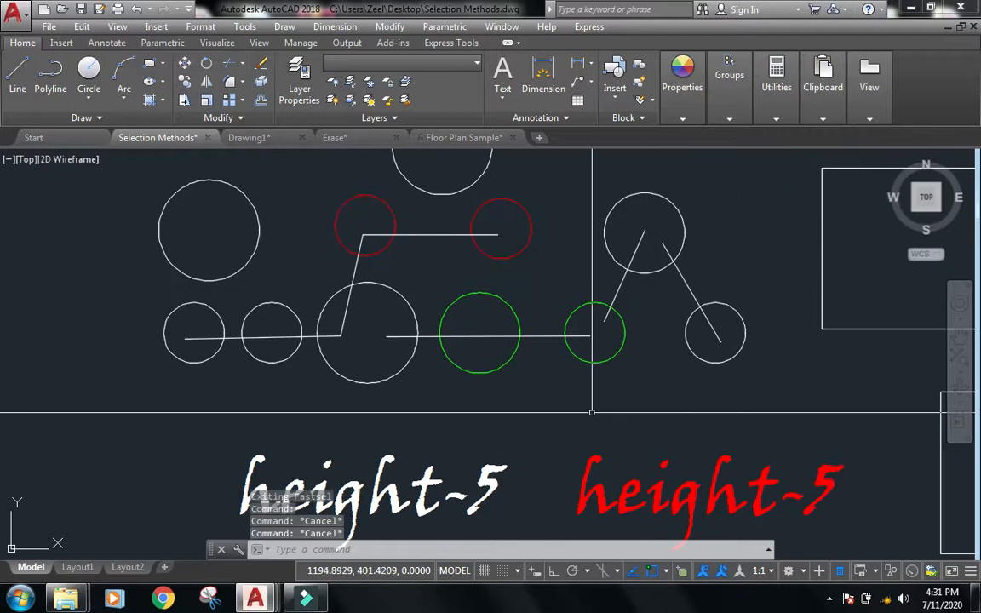
Turn FSMODE chain selection on.
type("fs")
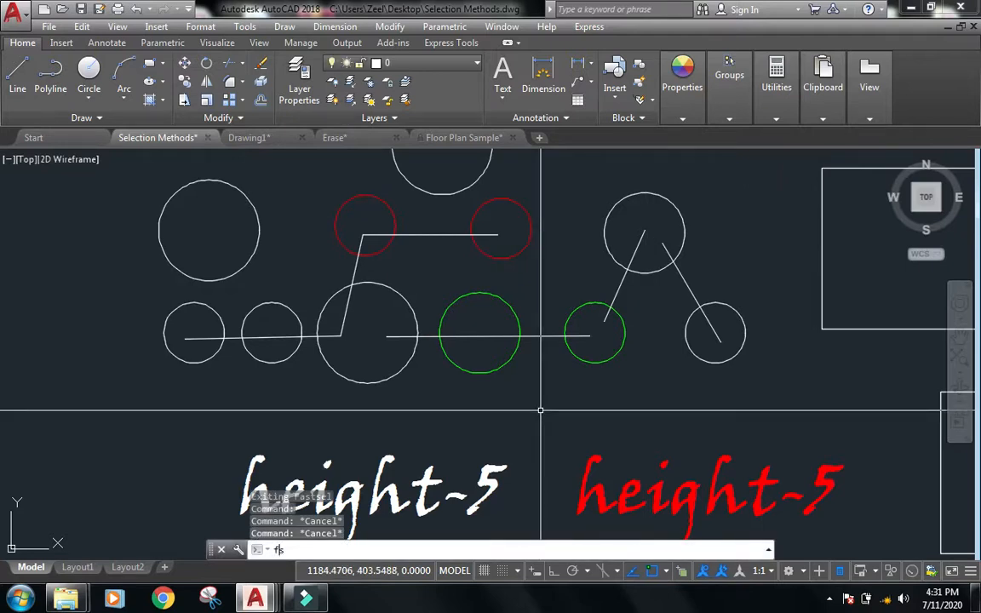
type("mode")
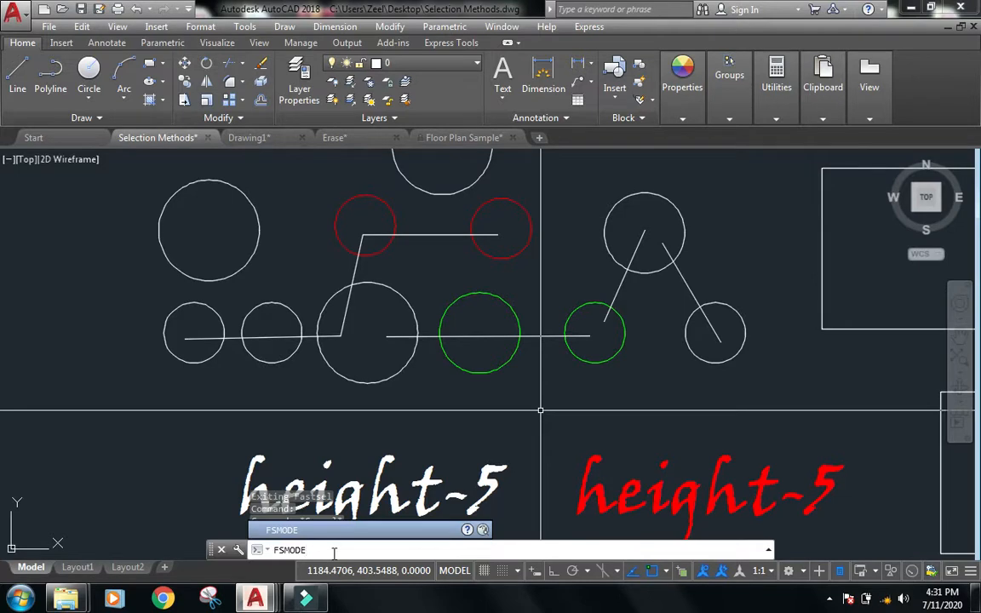
key("Return")
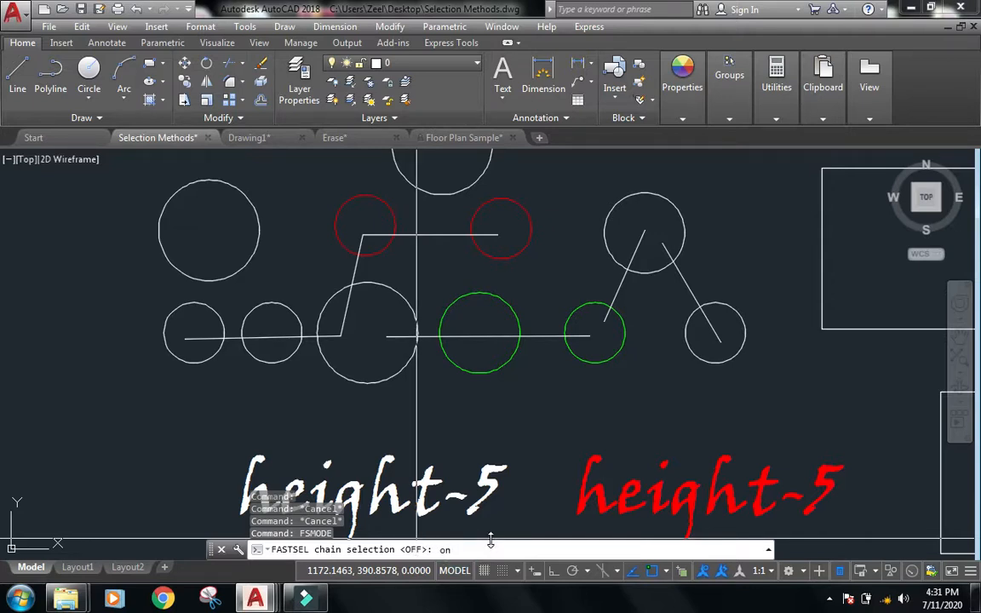
key("Return")
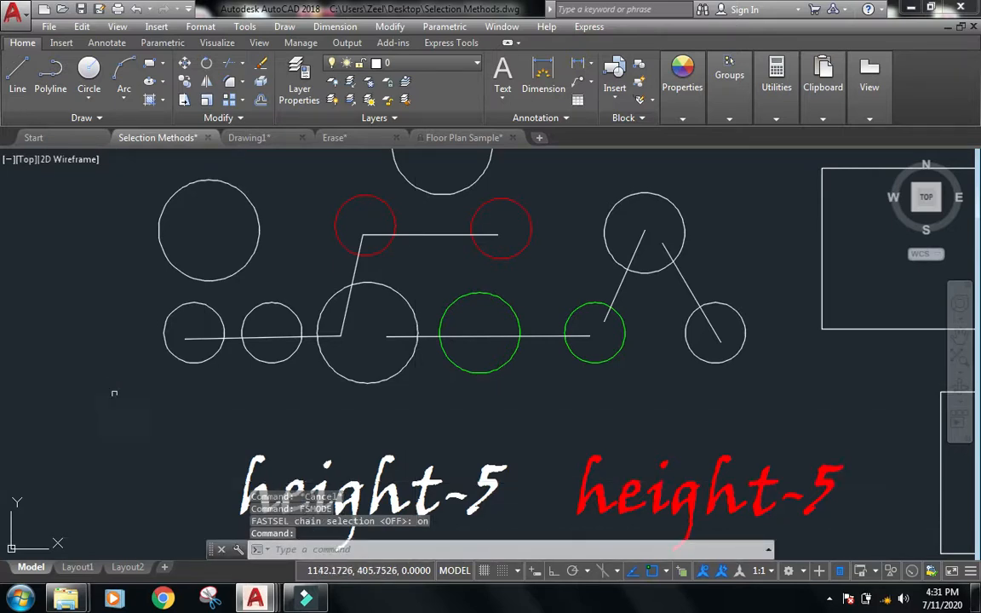
Run Fast Selection and pick the leftmost small circle to chain-select all connected objects.
type("f")
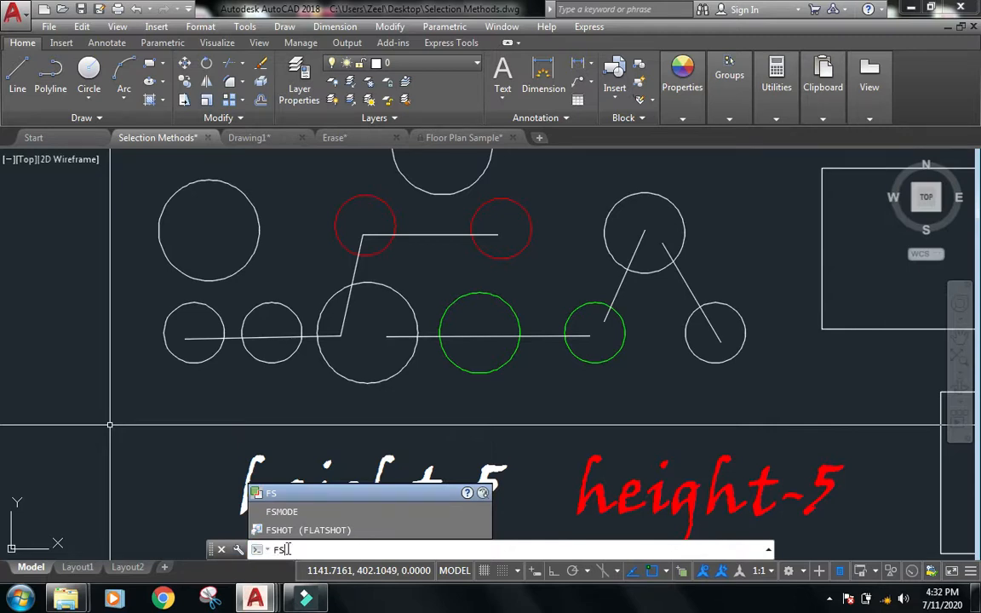
key("Return")
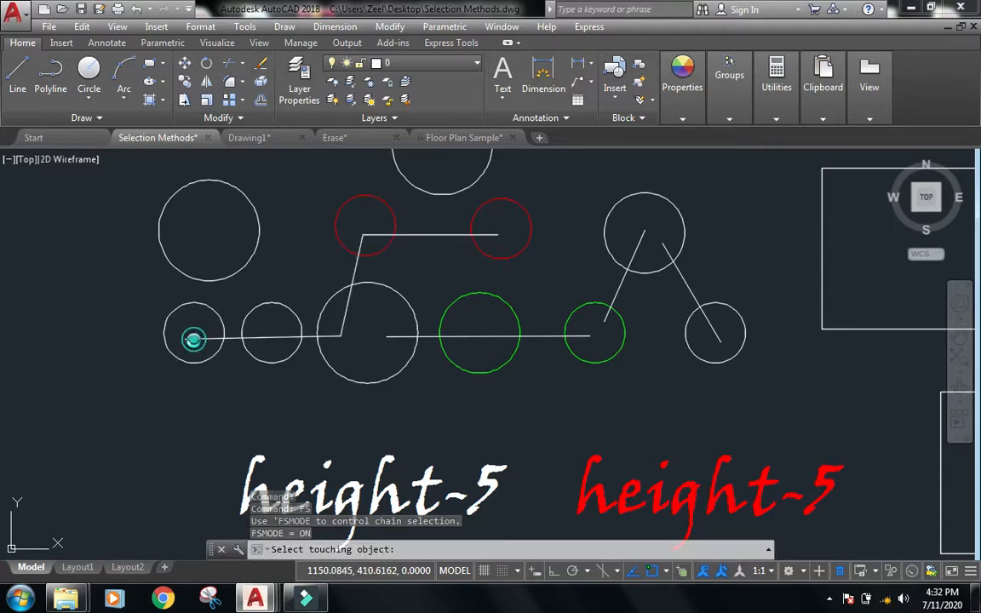
left_click(193, 340)
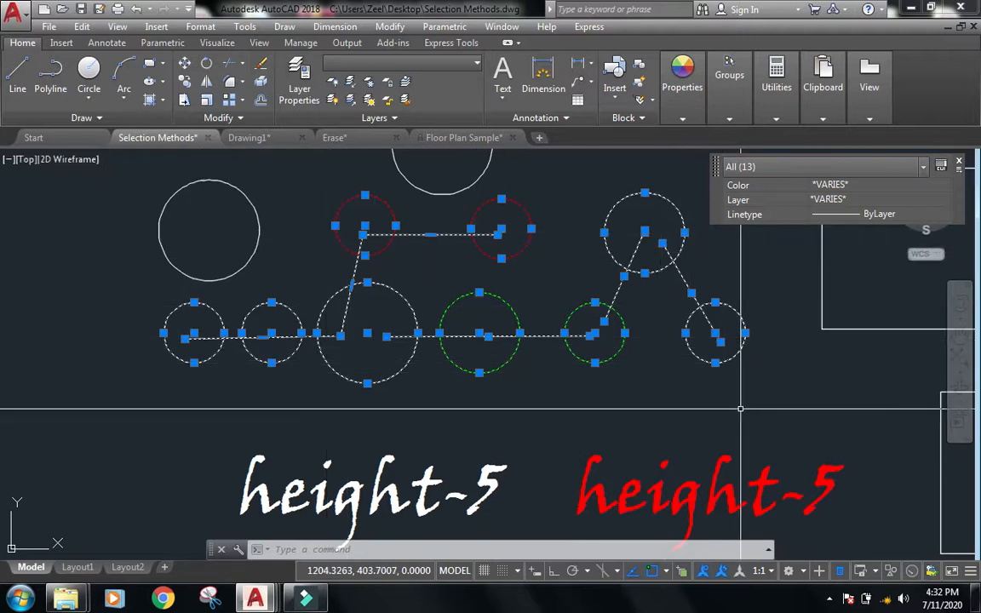
key("Escape")
key("Escape")
Turn FSMODE chain selection off.
type("f")
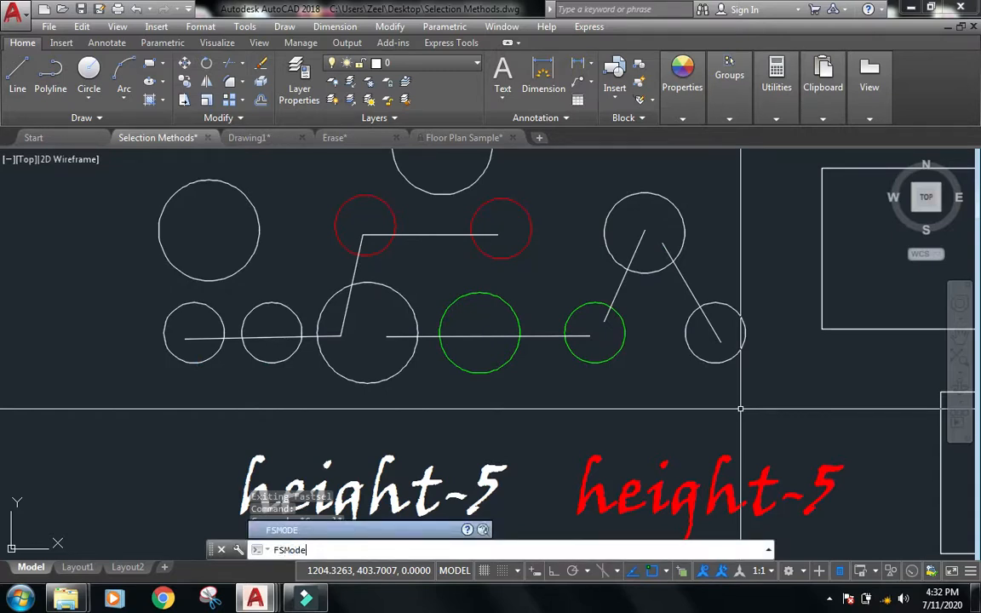
type("smode")
key("Return")
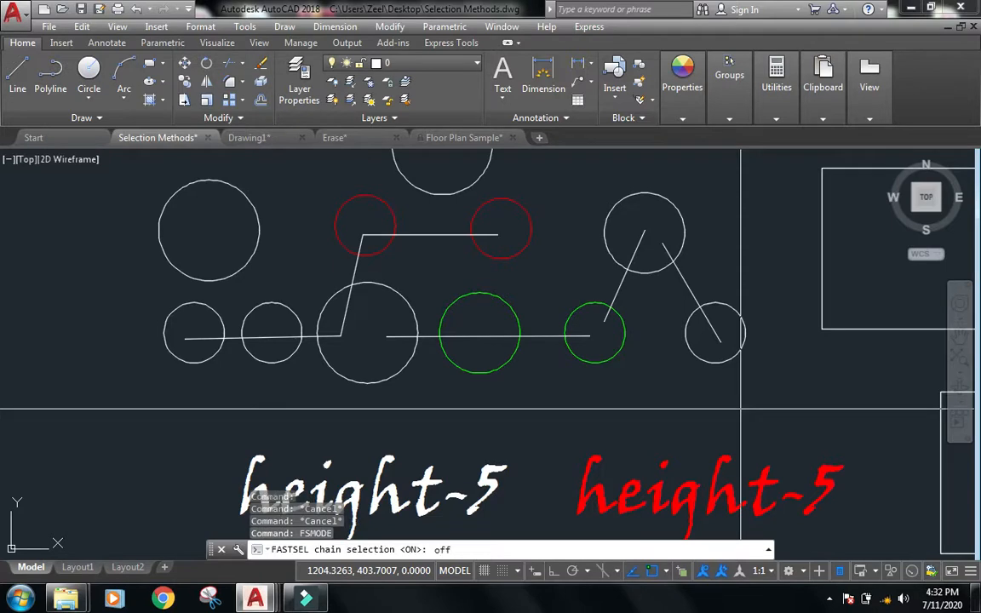
key("Return")
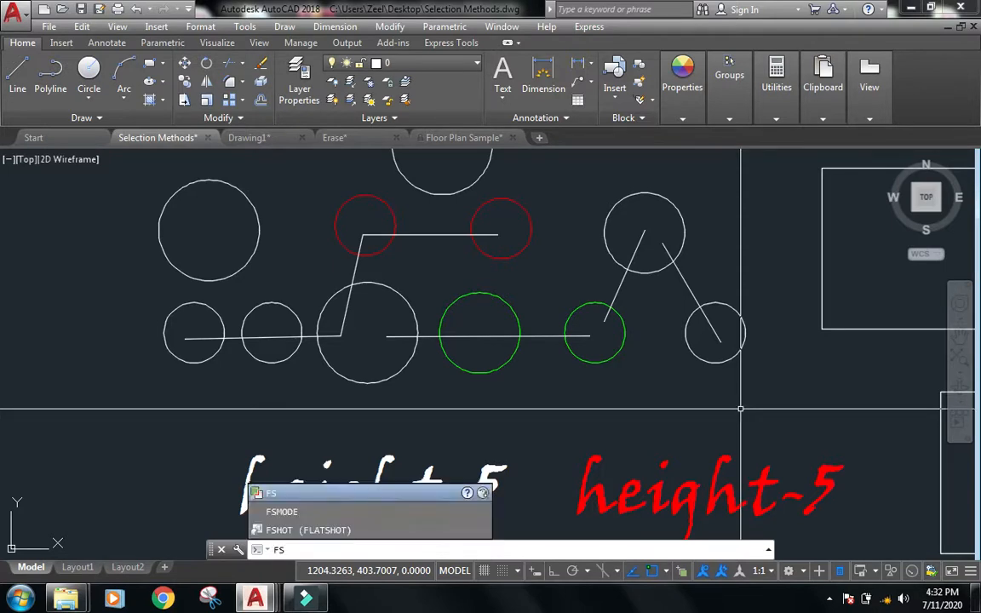
Run Fast Selection on the line through the green circles to select only the objects touching it, then clear the selection.
type("fs")
key("Return")
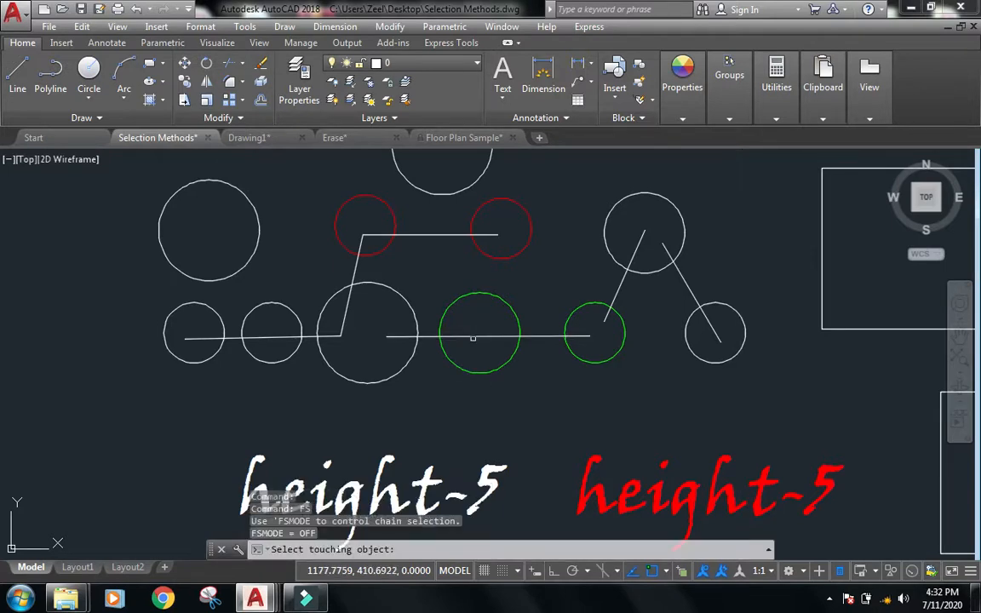
left_click(472, 338)
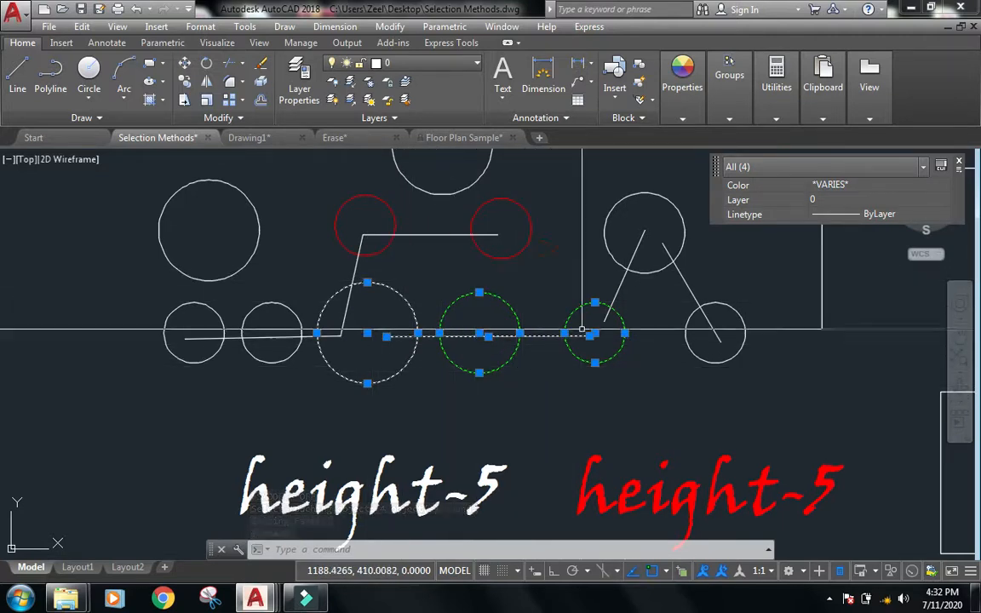
key("Escape")
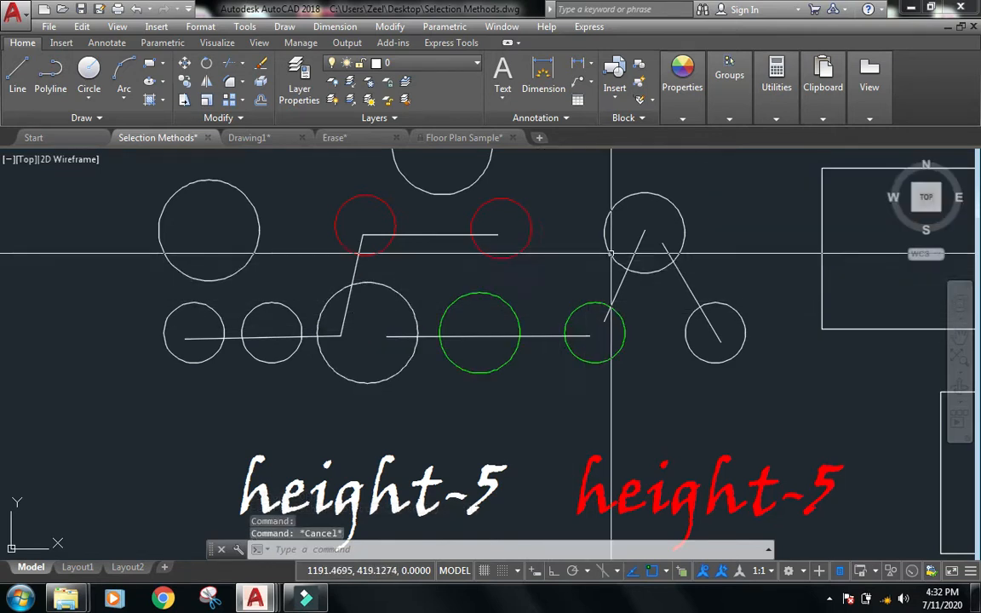
Pan to the Selection Methods list and examine the Fast Selection (FS) (FSMODE) entry.
scroll(610, 253, "down", 6)
scroll(214, 415, "up", 5)
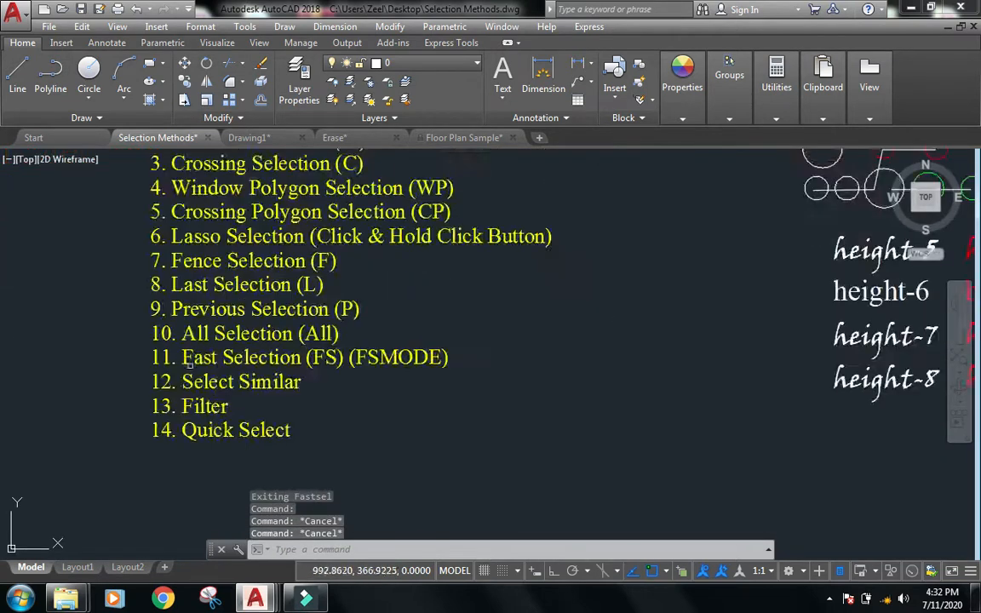
scroll(215, 362, "up", 2)
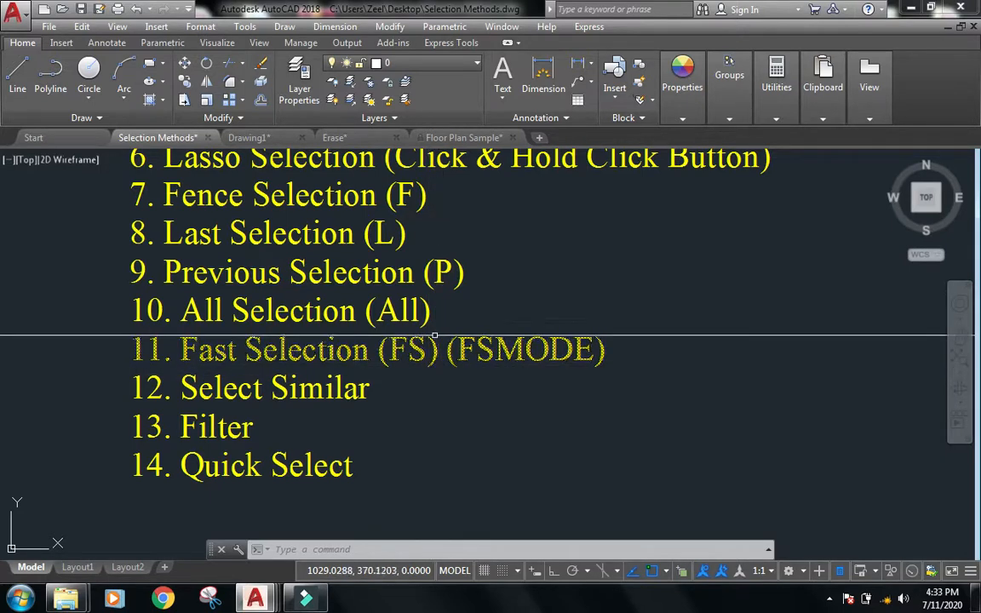
left_click(442, 328)
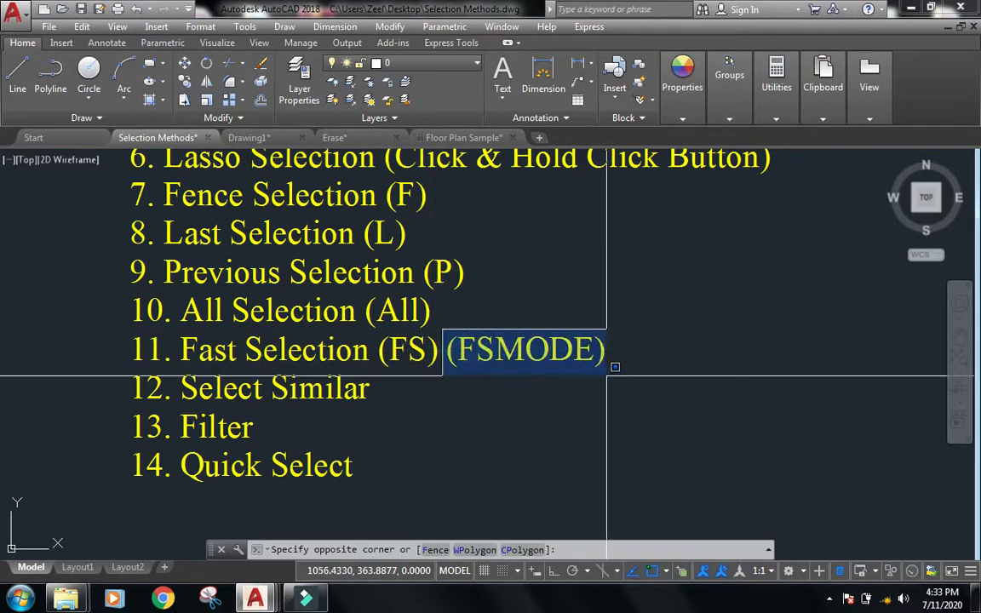
key("Escape")
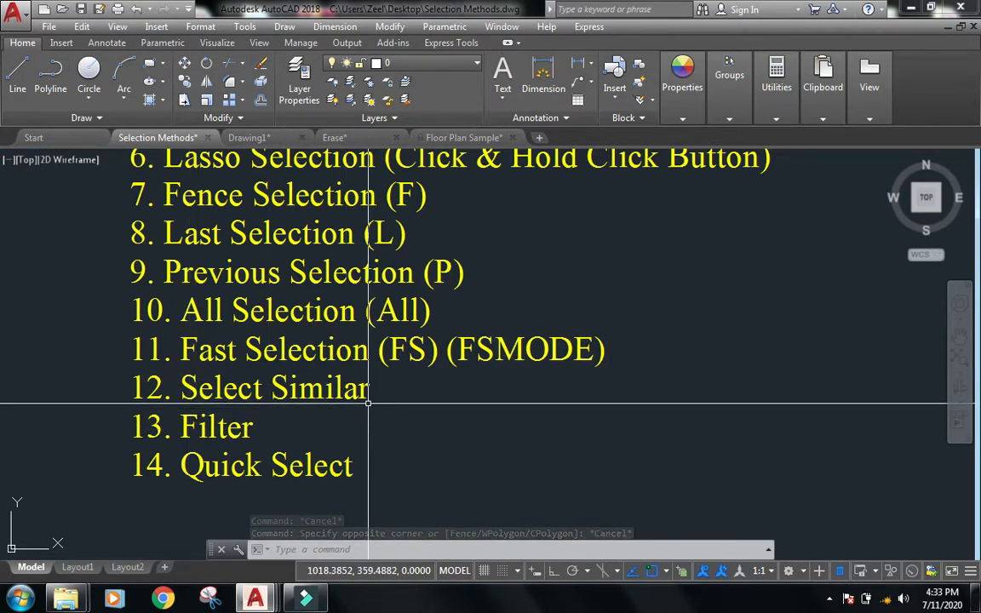
scroll(368, 402, "down", 5)
key("Escape")
key("Escape")
key("Escape")
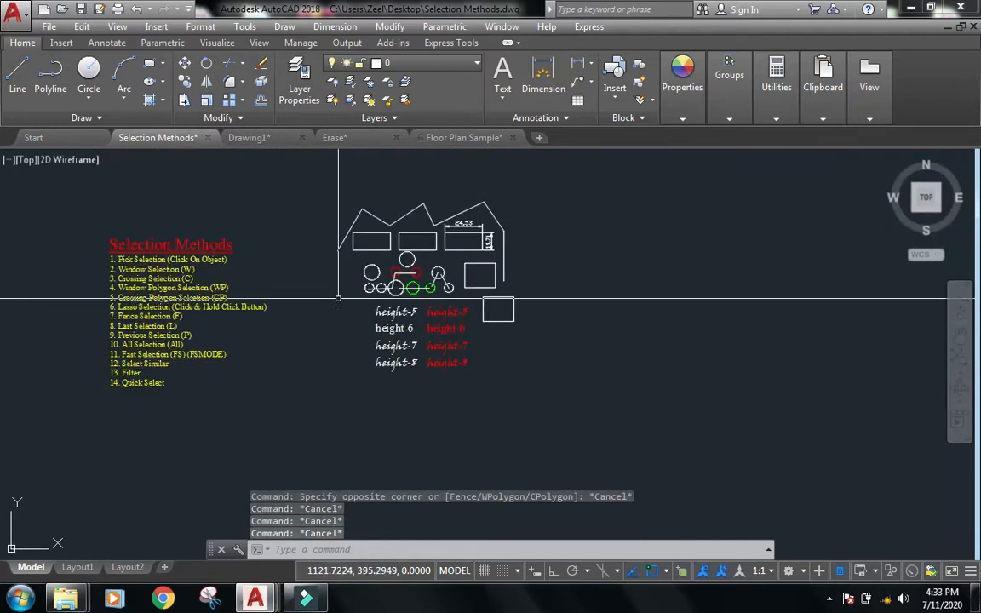
Select the small circle in the lower row and use Select Similar to select all circles.
scroll(411, 265, "up", 2)
scroll(335, 332, "down", 2)
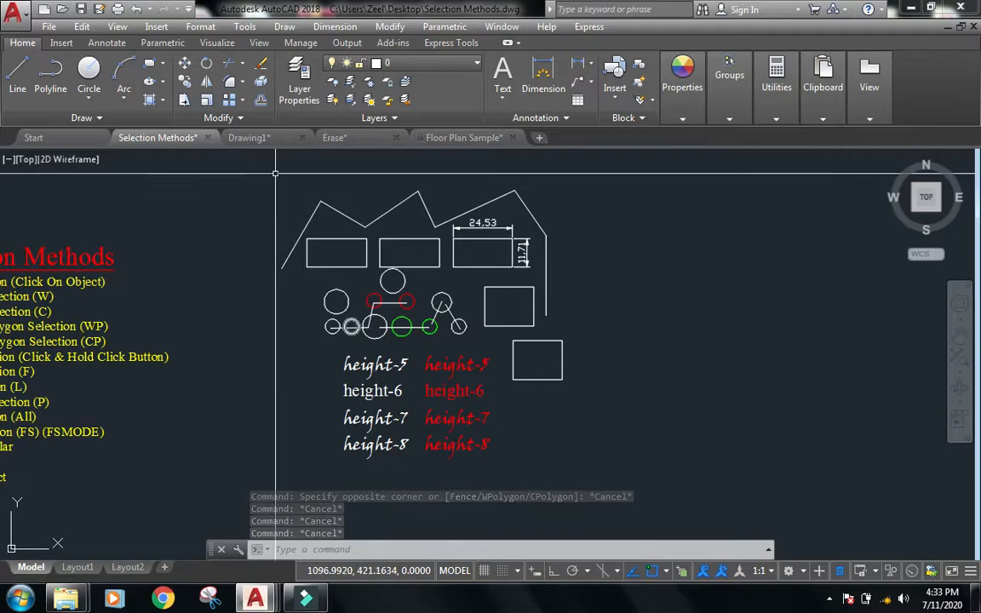
scroll(409, 388, "up", 3)
middle_click_drag(482, 329, 486, 394)
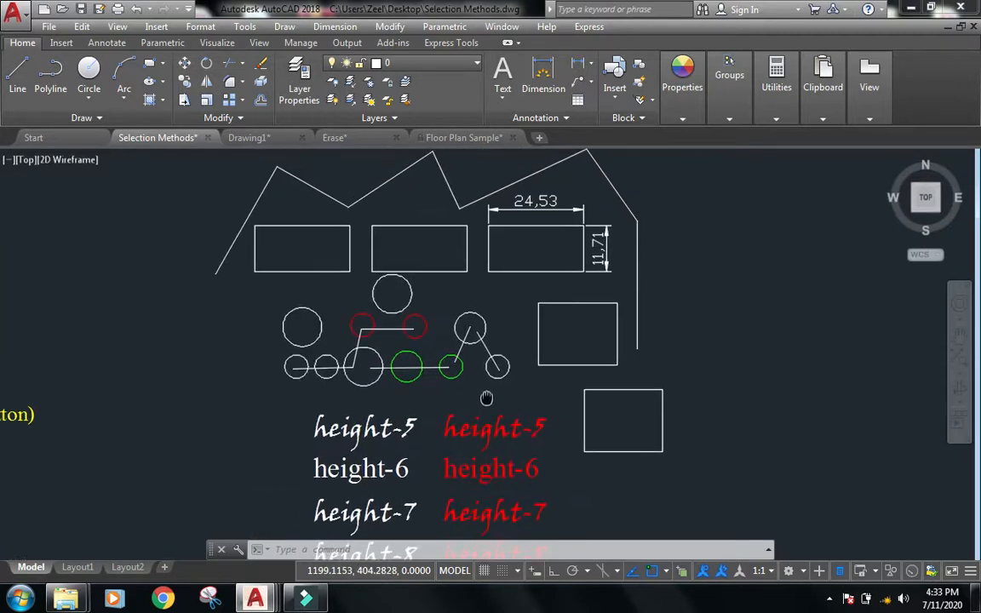
key("Escape")
key("Escape")
key("Escape")
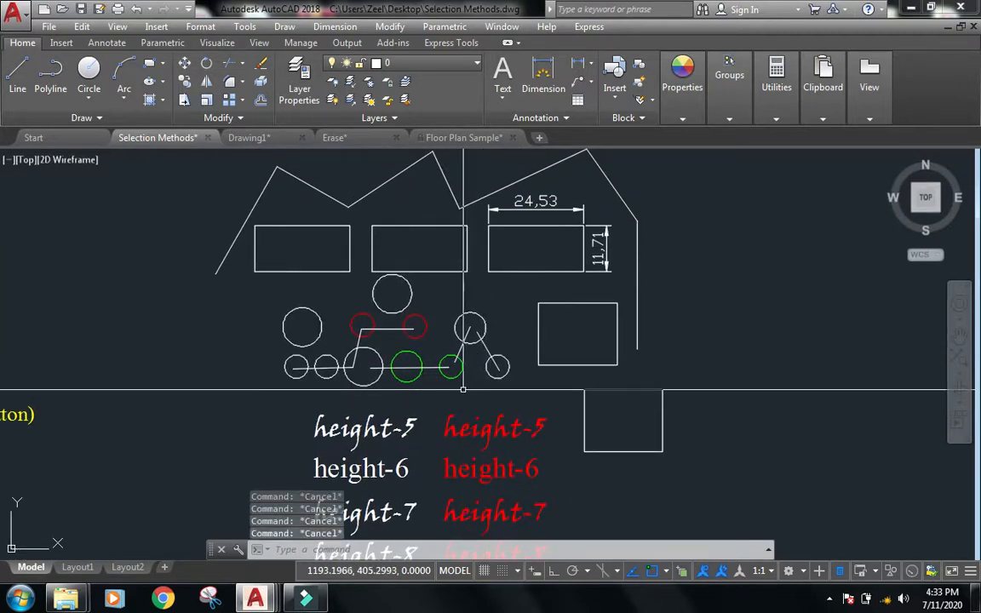
left_click(370, 385)
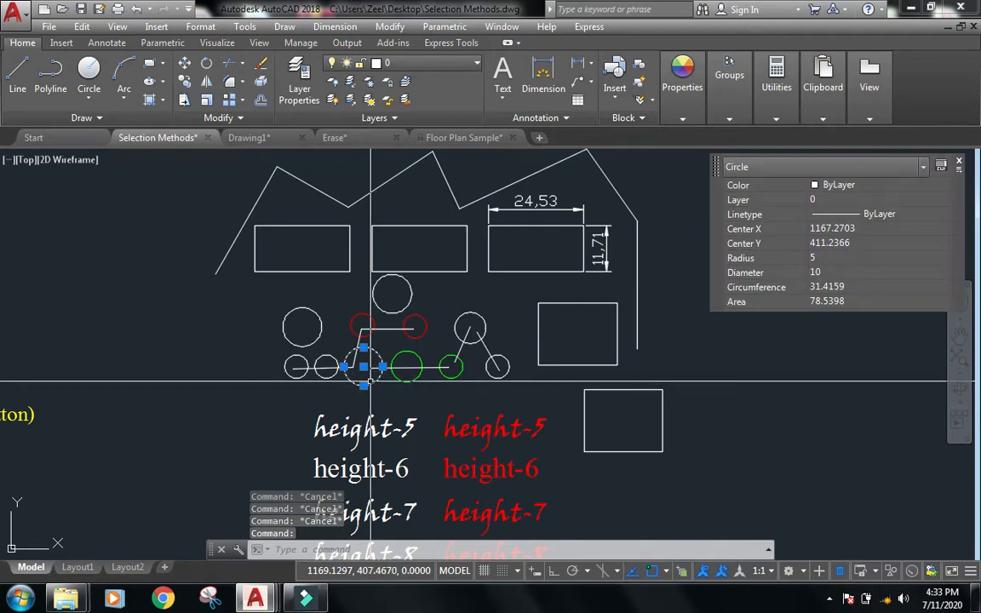
right_click(370, 385)
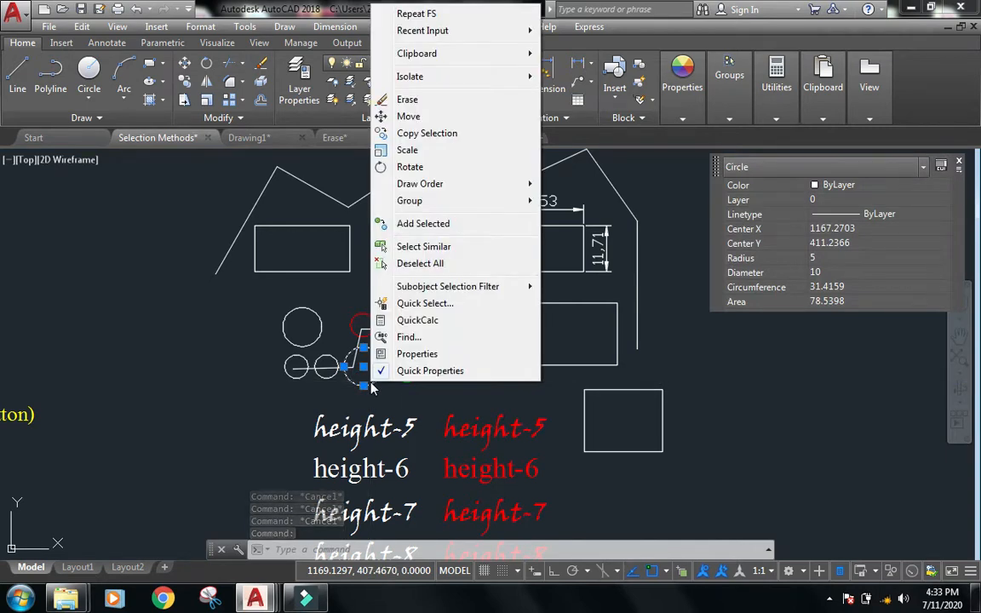
left_click(452, 248)
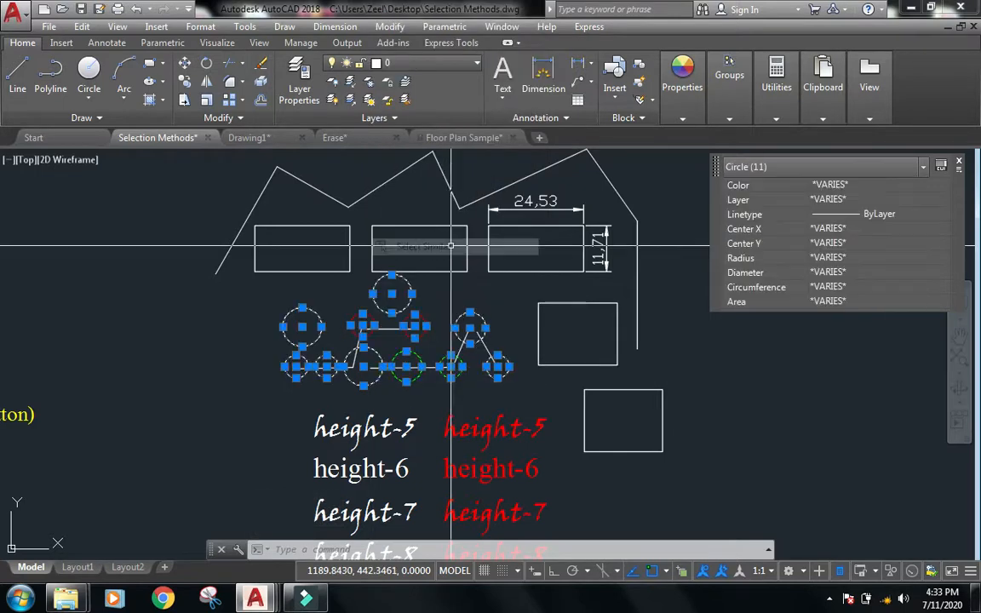
Select the height-6 text and use Select Similar to select all text objects.
scroll(455, 272, "down", 5)
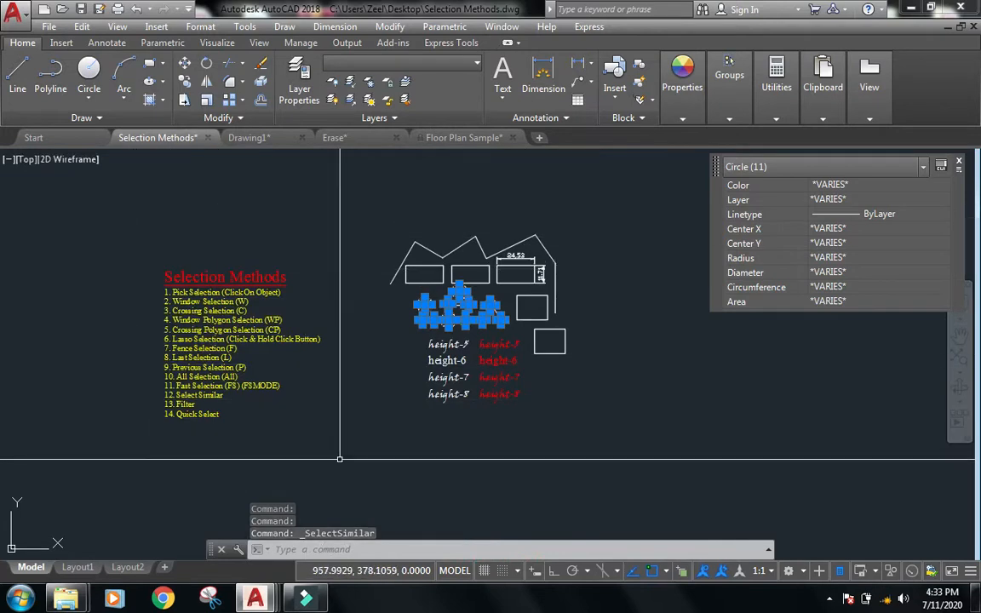
scroll(335, 324, "up", 3)
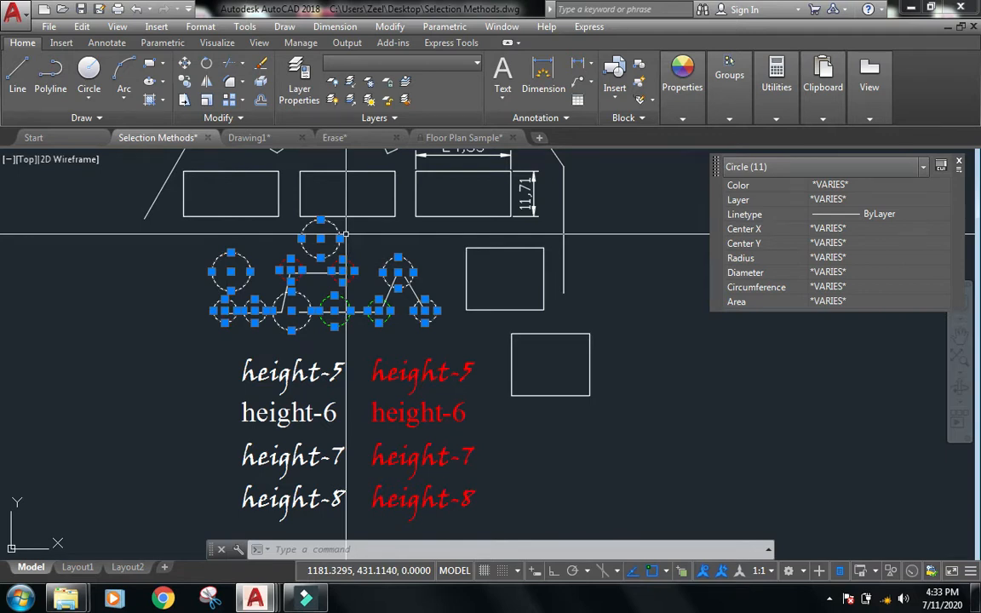
key("Escape")
left_click(311, 414)
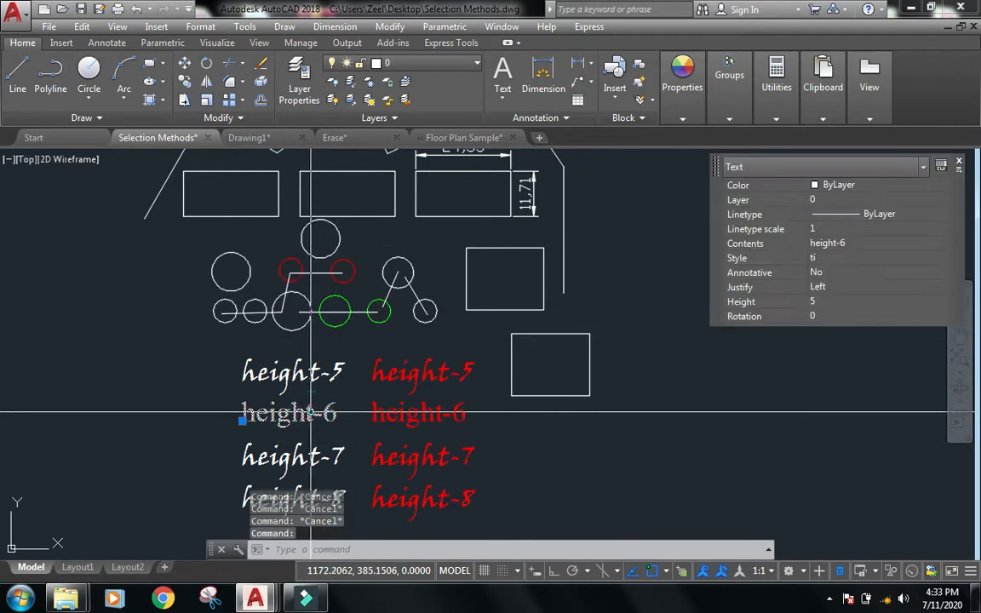
middle_click_drag(311, 414, 338, 371)
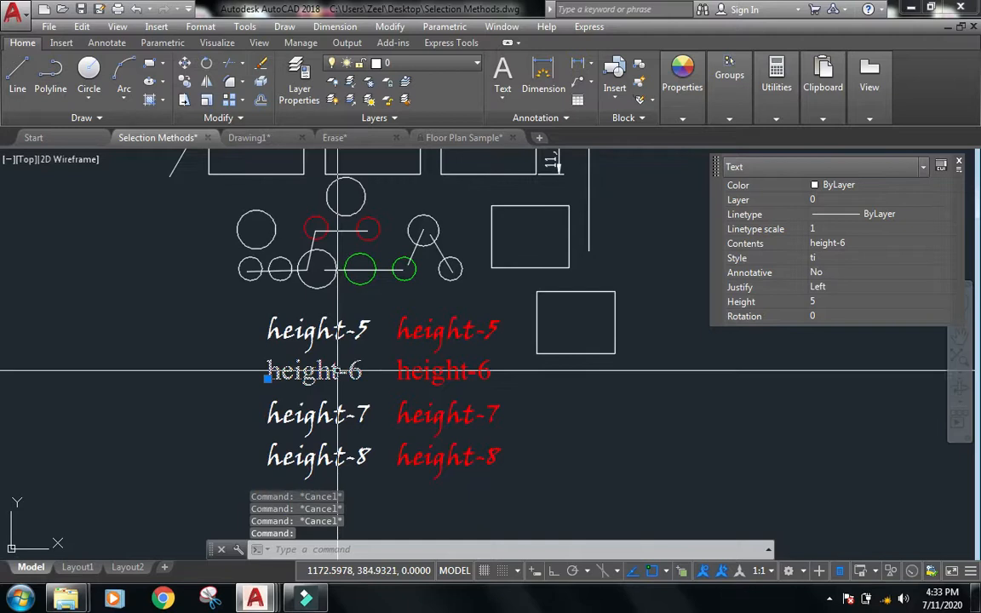
right_click(338, 371)
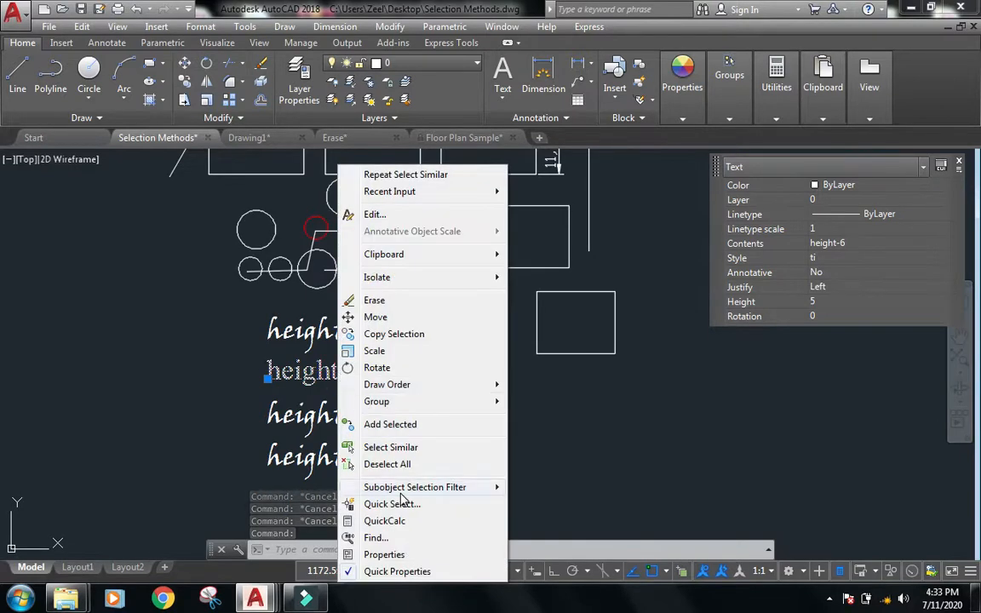
left_click(404, 449)
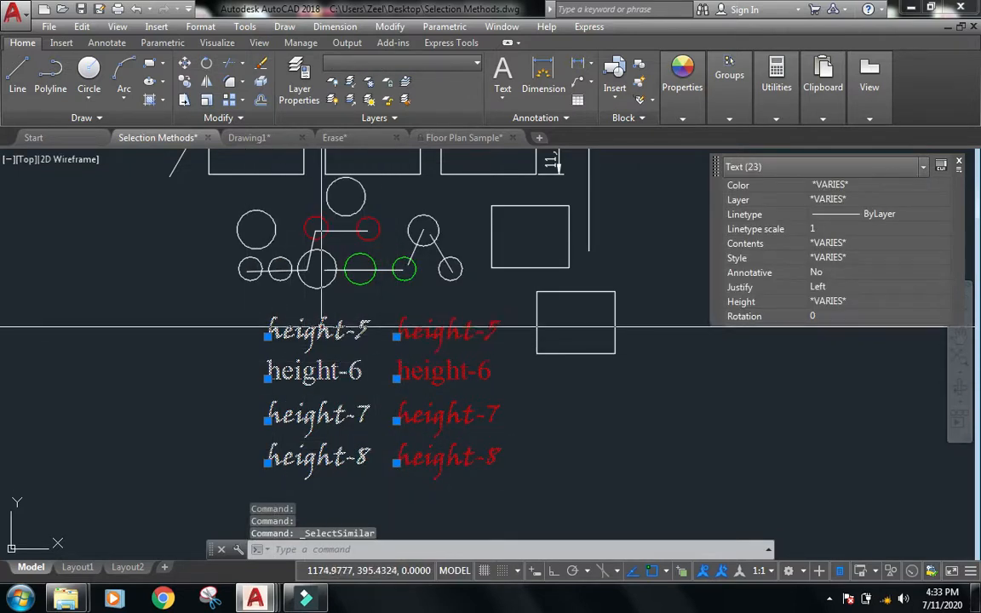
Select the roof polyline and use Select Similar to select all polylines, then clear the selection.
scroll(537, 392, "down", 4)
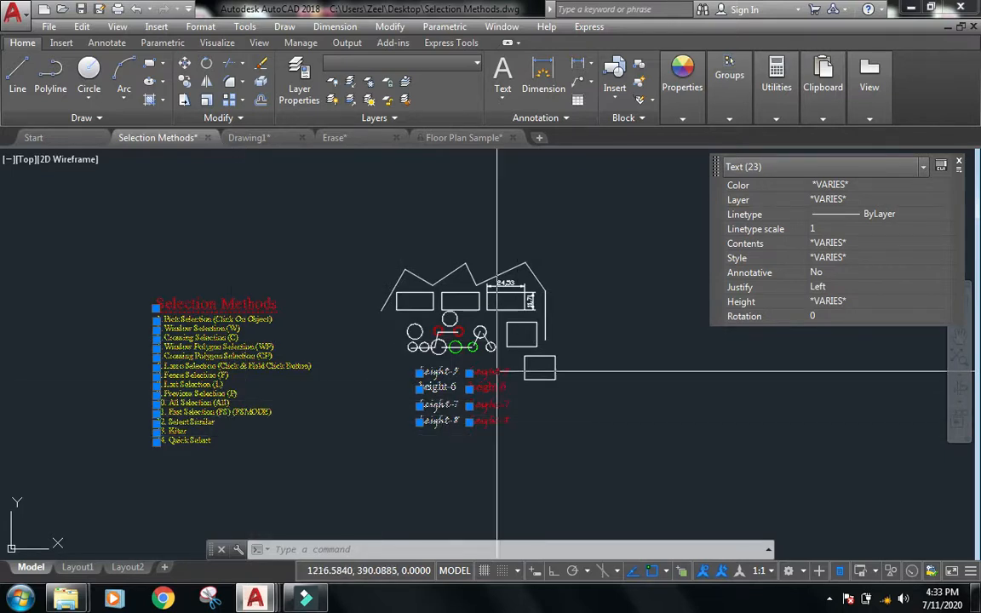
key("Escape")
key("Escape")
scroll(459, 269, "up", 2)
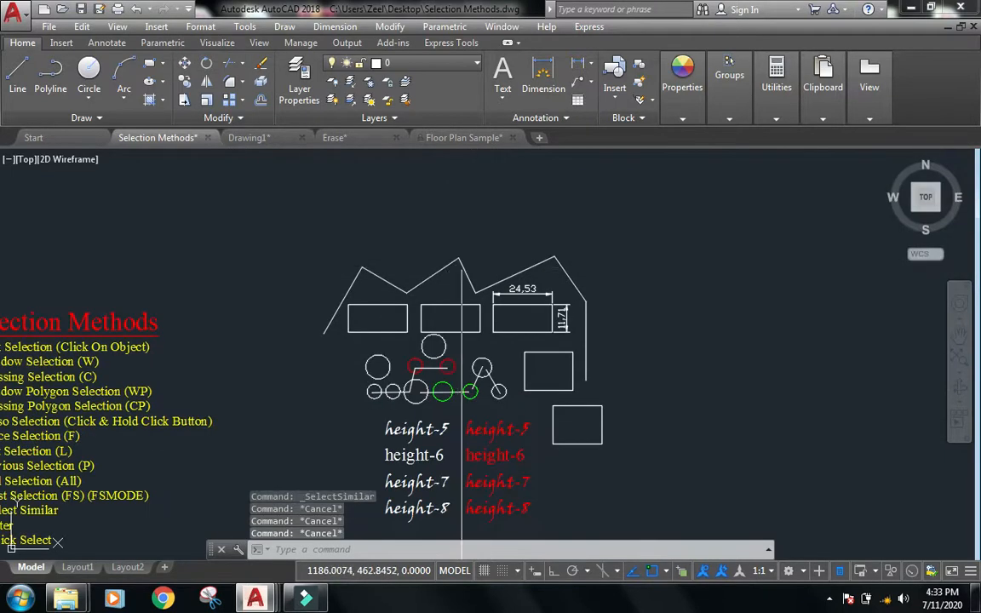
left_click(461, 268)
right_click(463, 268)
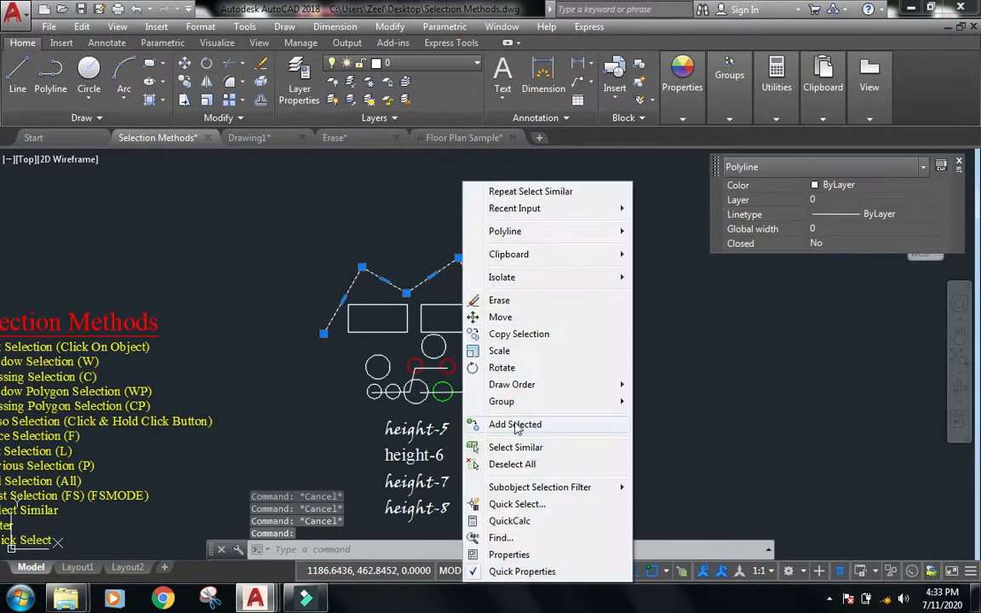
left_click(515, 447)
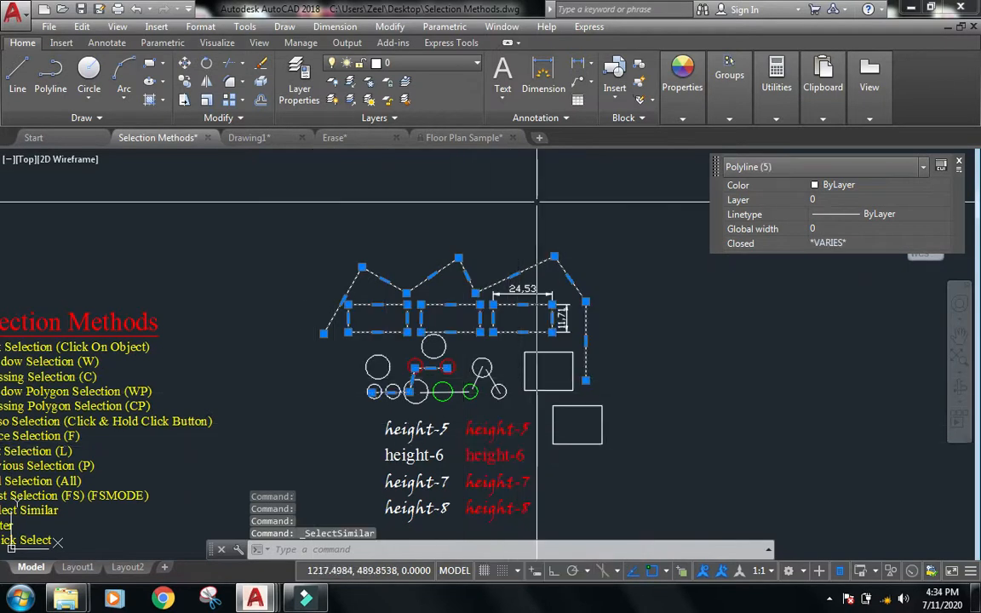
key("Escape")
key("Escape")
Run SELECTSIMILAR and set its settings to match objects by Color only.
mouse_move(616, 457)
middle_mouse_down()
mouse_move(693, 372)
mouse_move(682, 419)
middle_mouse_up()
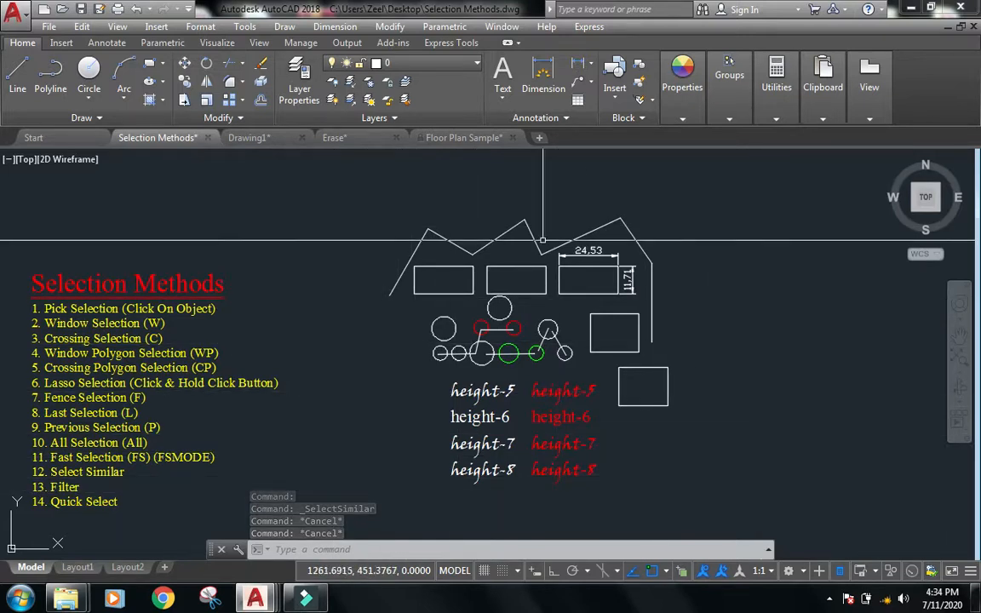
key("Escape")
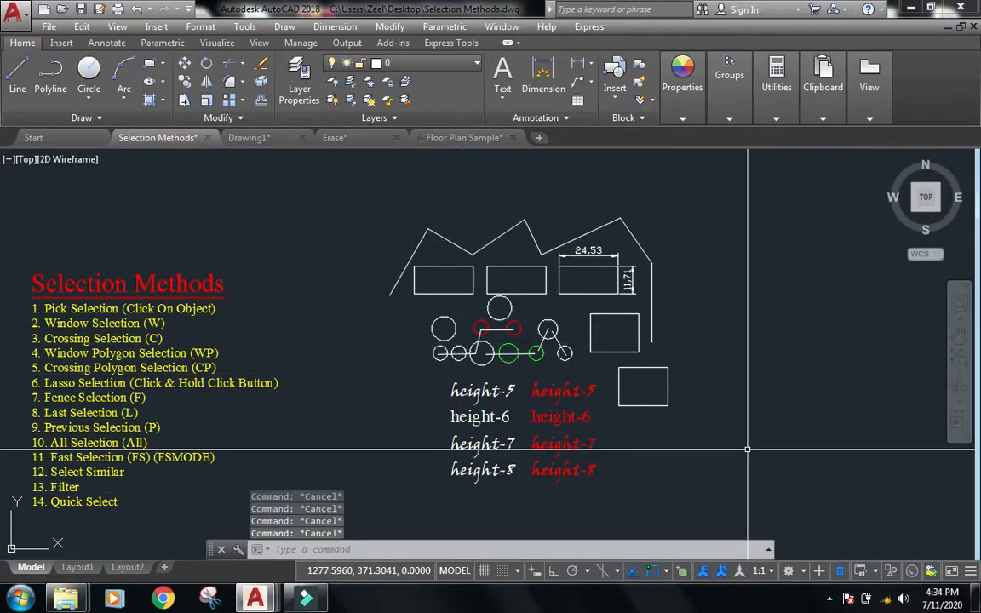
type("se")
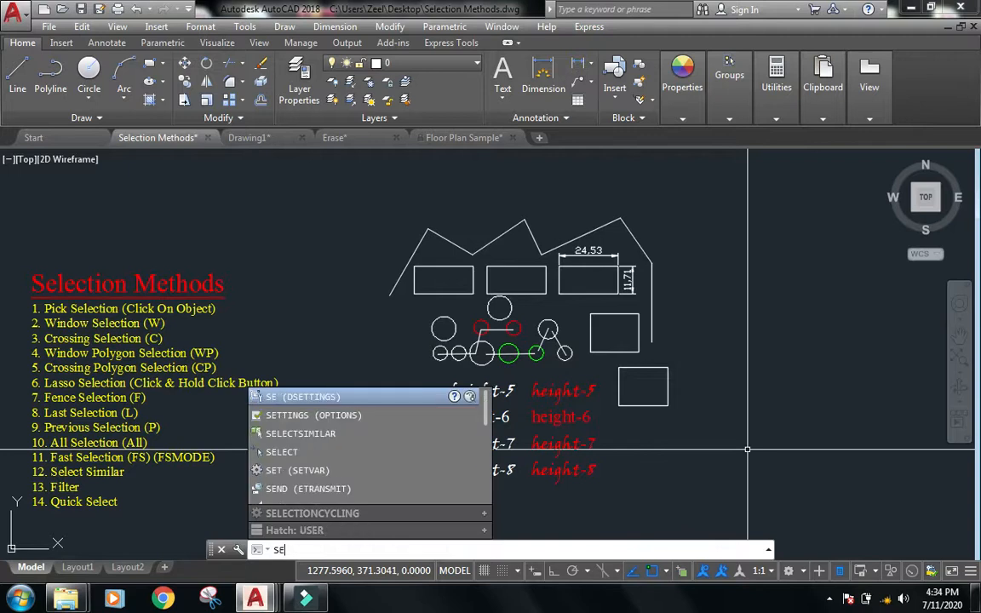
type("l")
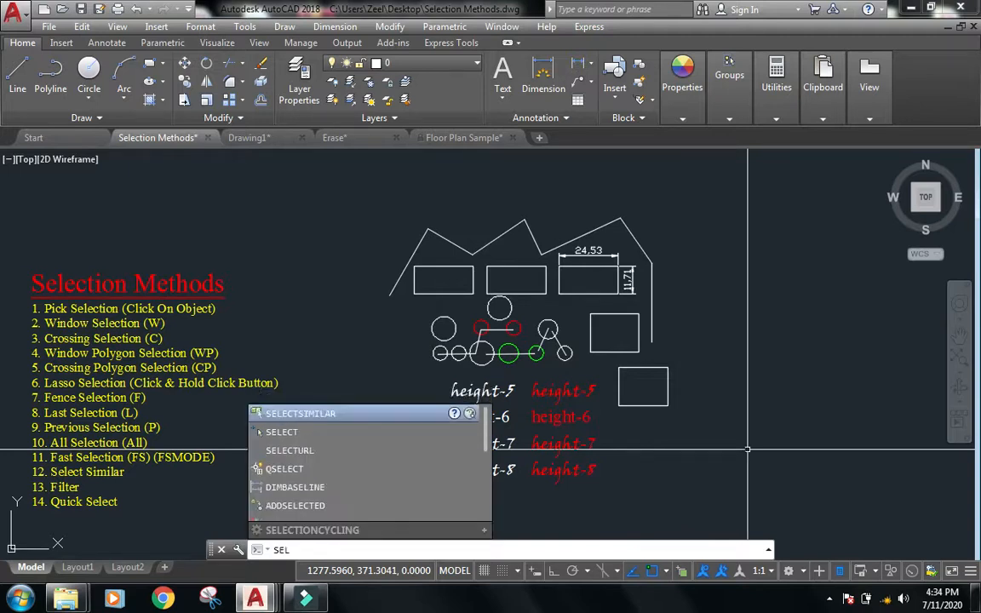
type("ectsi")
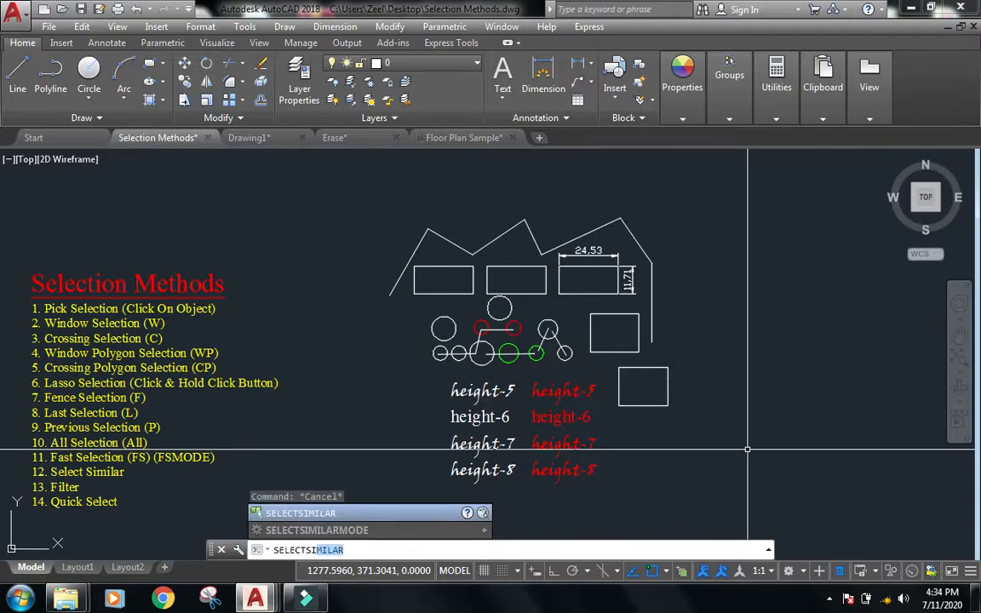
key("Return")
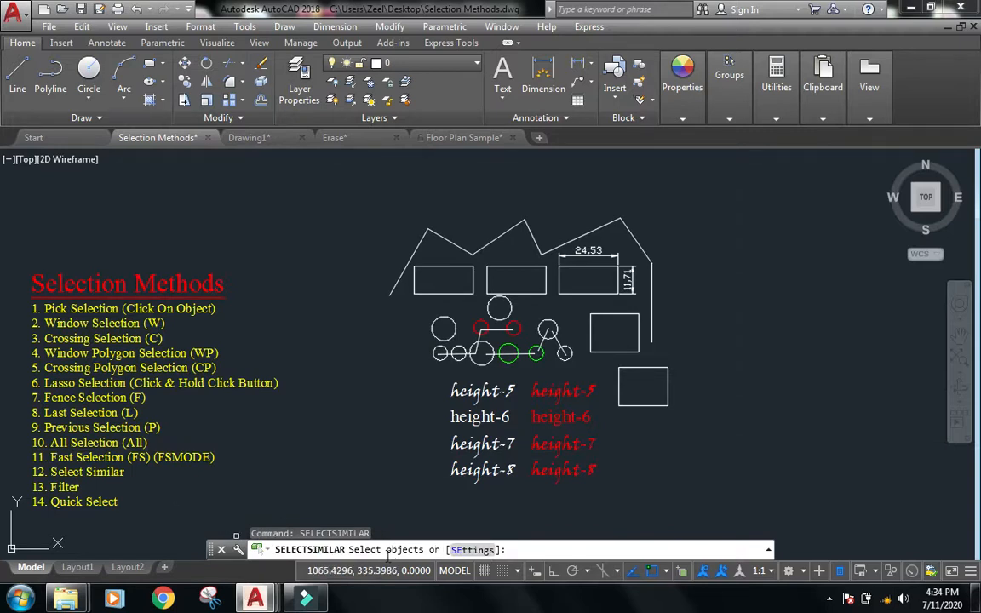
left_click(460, 551)
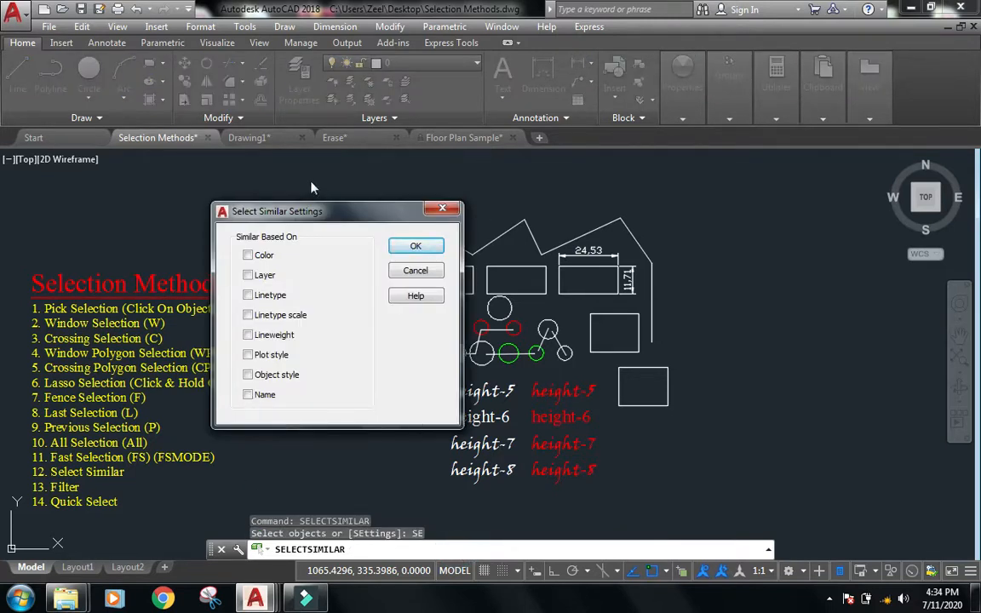
left_click_drag(354, 211, 291, 189)
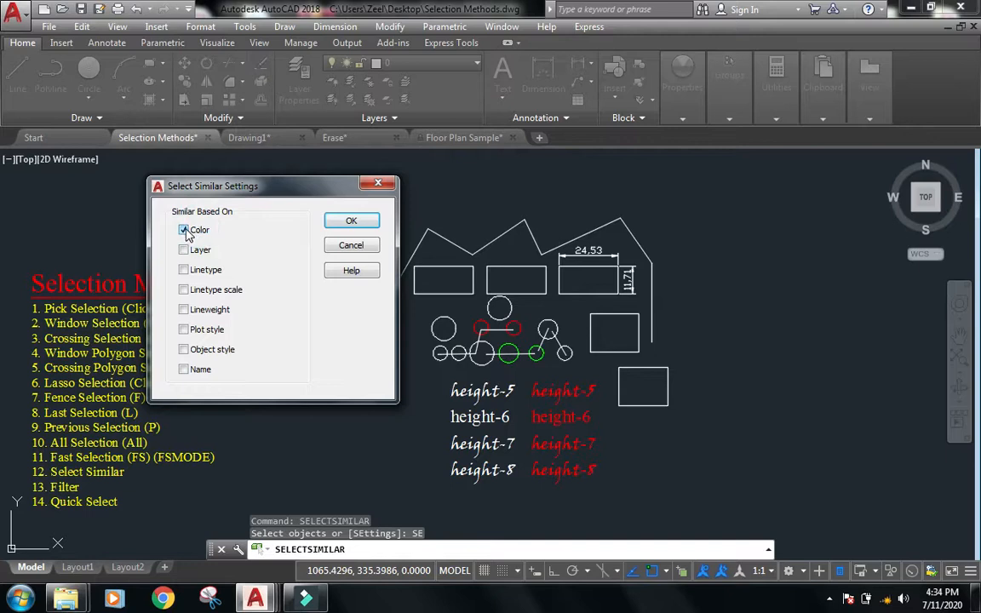
left_click(347, 219)
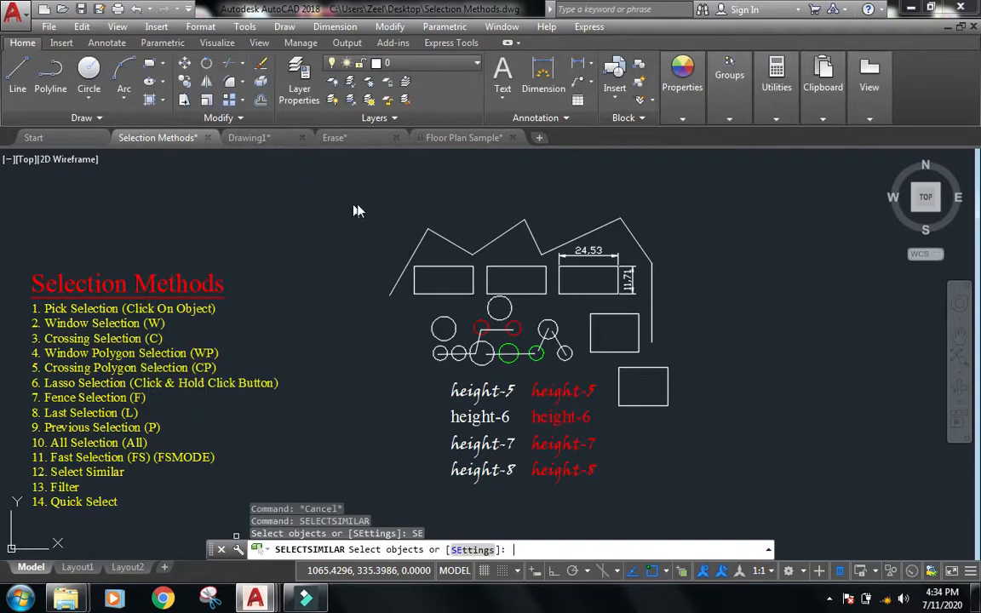
Select a green circle and use Select Similar to select all green circles, then clear the selection.
scroll(533, 363, "up", 3)
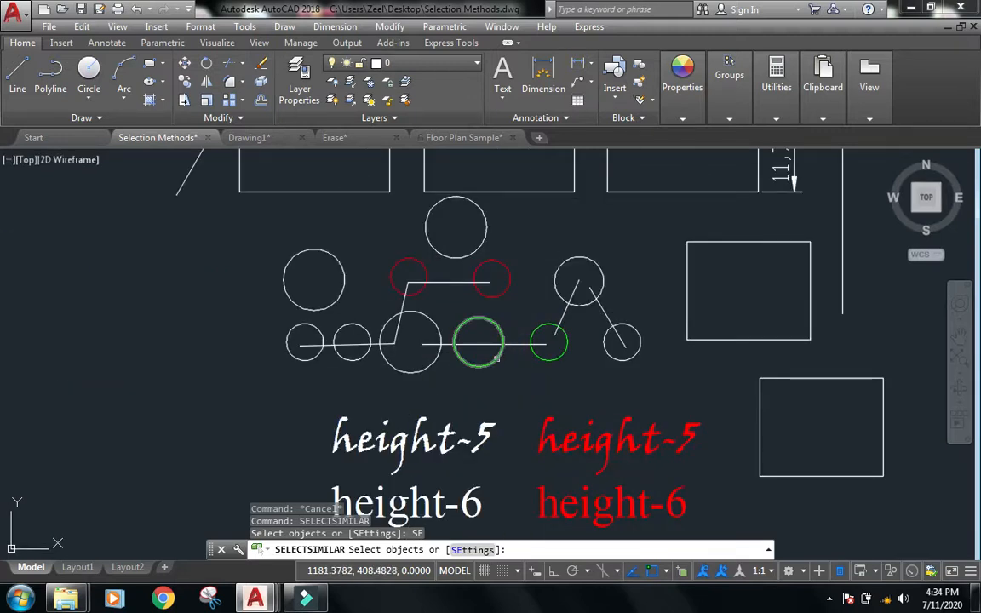
left_click(497, 358)
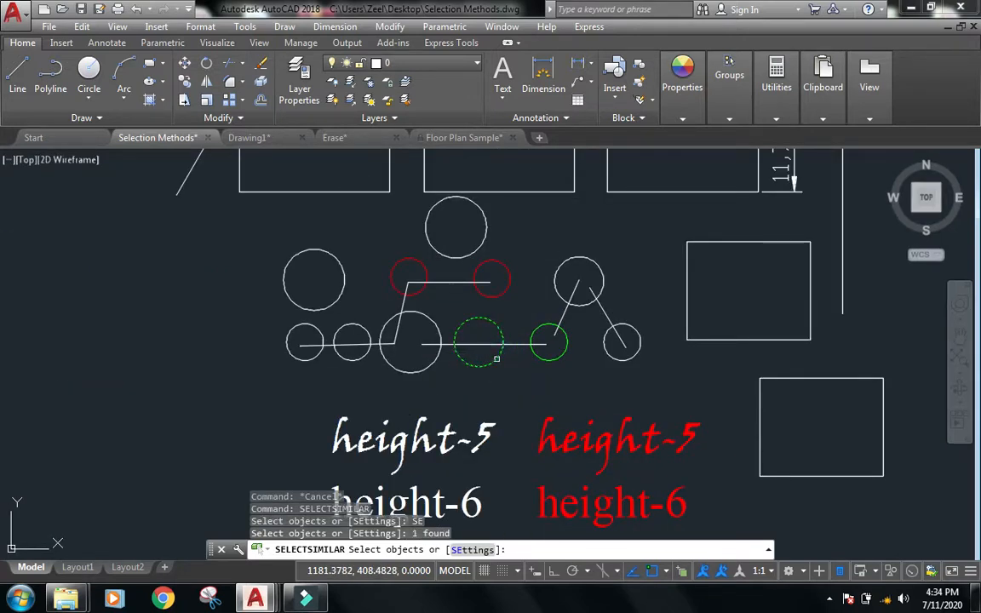
right_click(508, 377)
left_click(536, 405)
left_click(492, 362)
right_click(491, 366)
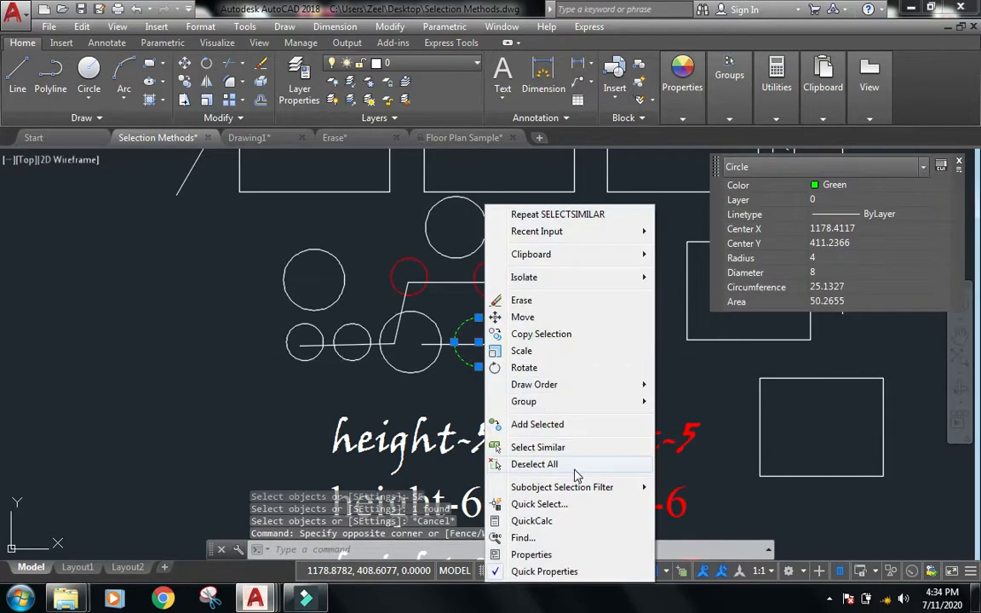
left_click(536, 447)
scroll(521, 385, "down", 3)
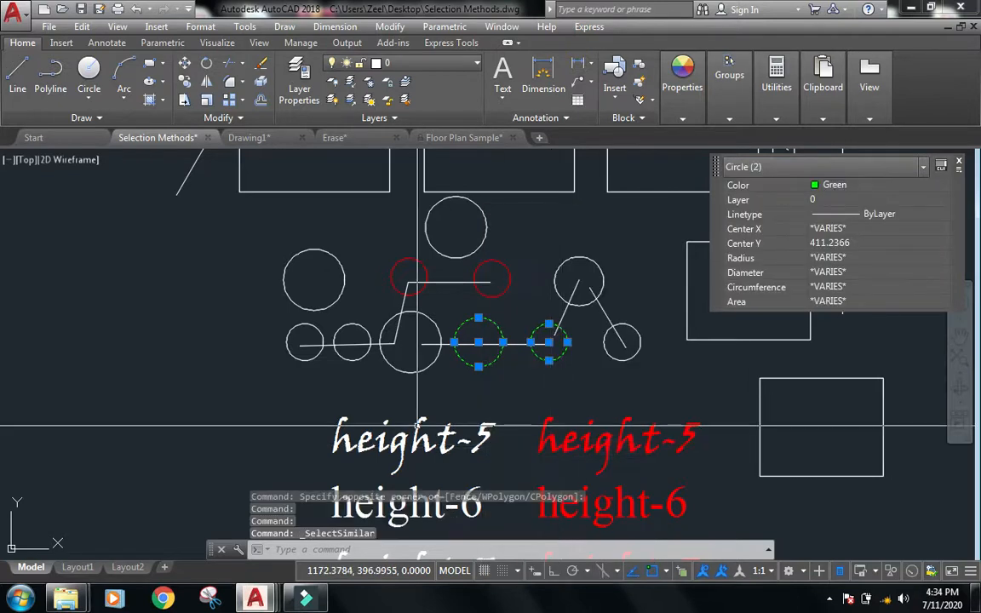
scroll(572, 232, "down", 4)
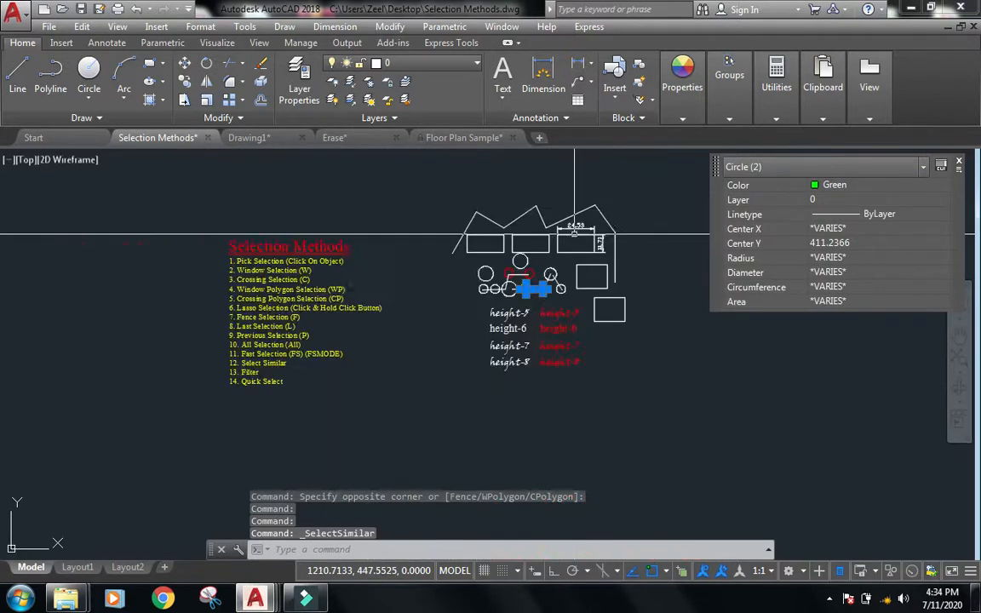
scroll(536, 274, "up", 6)
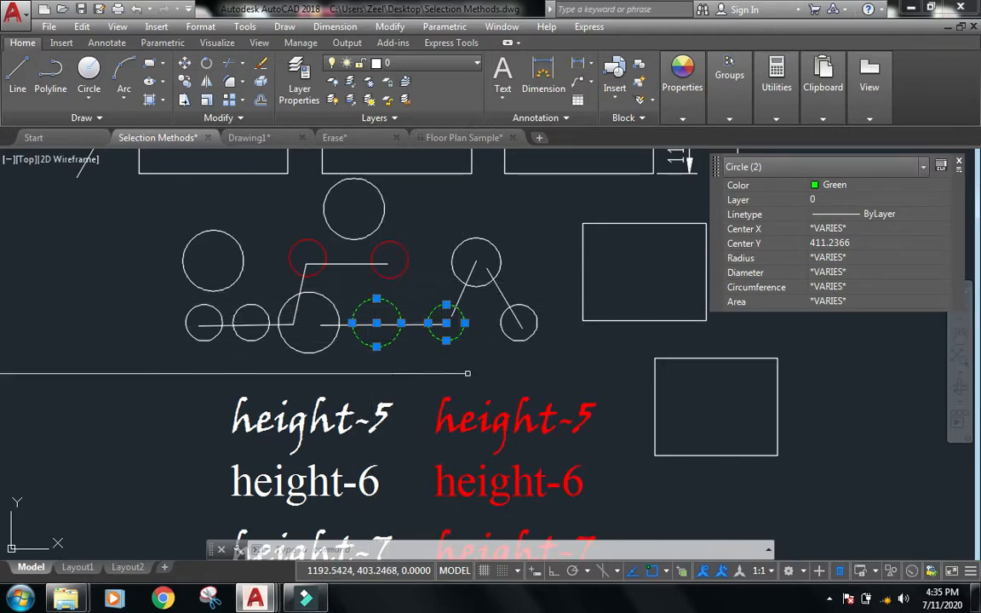
key("Escape")
key("Escape")
Select four white circles in the lower row with a crossing window and change their color to Green.
mouse_move(410, 383)
middle_mouse_down()
mouse_move(438, 365)
mouse_move(456, 271)
mouse_move(470, 396)
middle_mouse_up()
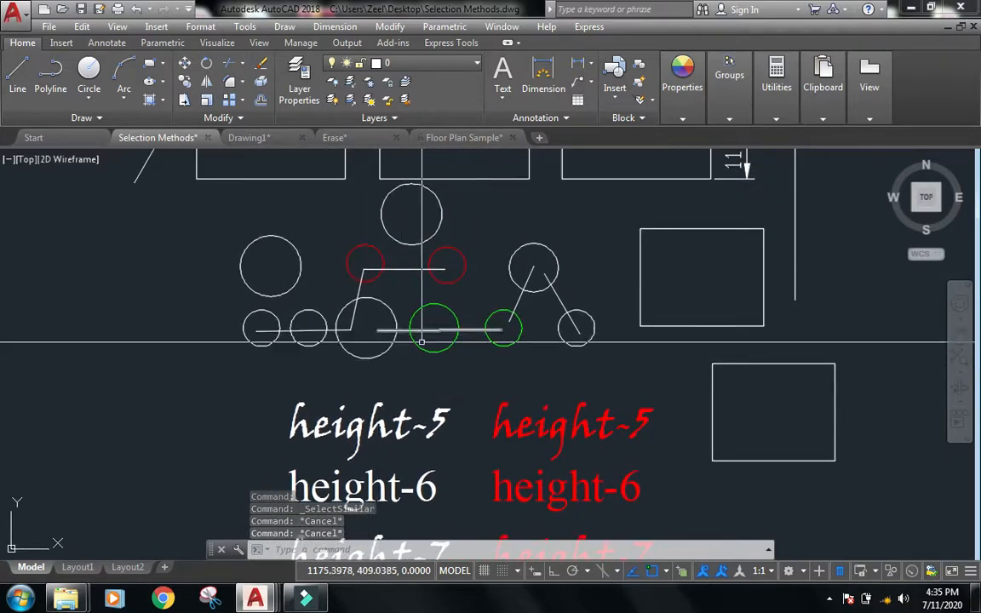
scroll(463, 343, "up", 2)
left_click(355, 373)
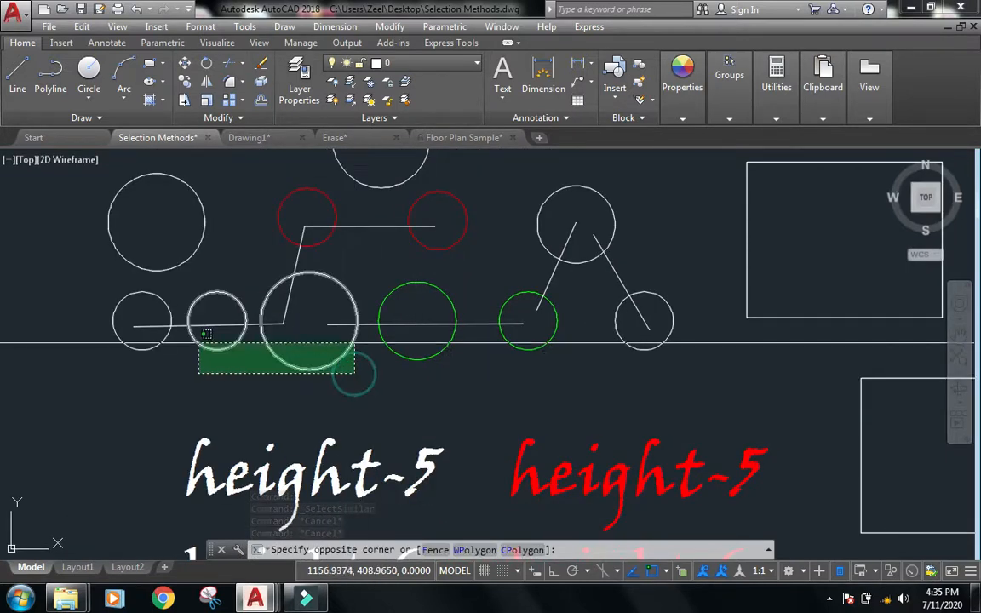
left_click(153, 336)
left_click(637, 356)
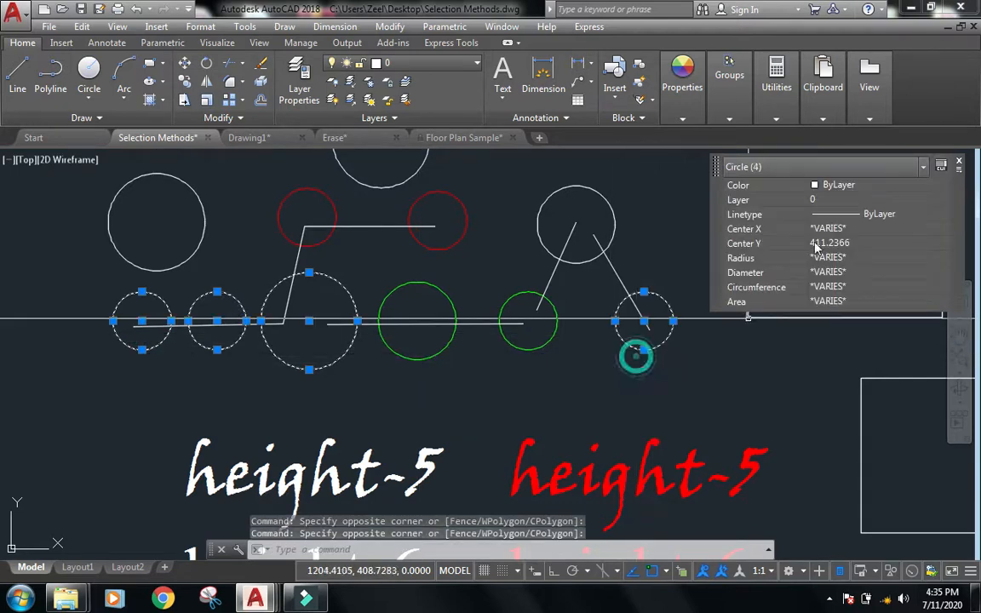
left_click(855, 187)
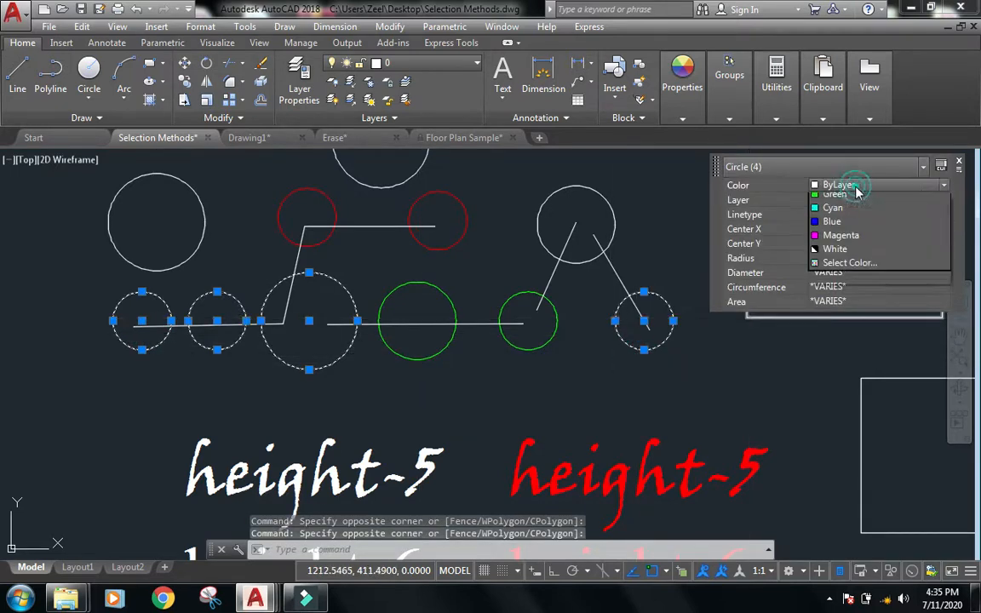
left_click(800, 250)
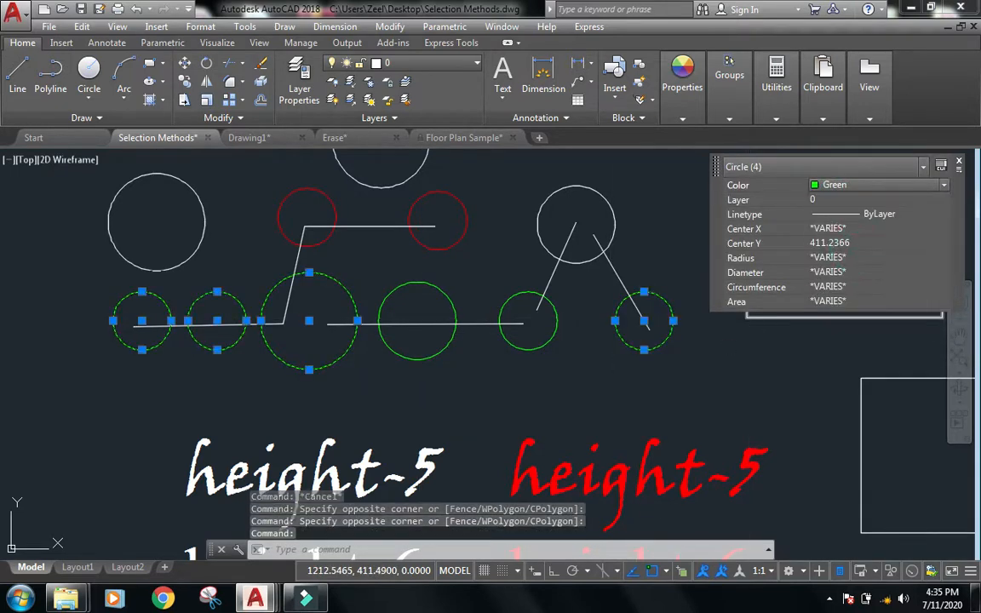
key("Escape")
key("Escape")
key("Escape")
Select the four leftmost circles in the lower row and move them to Layer1.
left_click(405, 341)
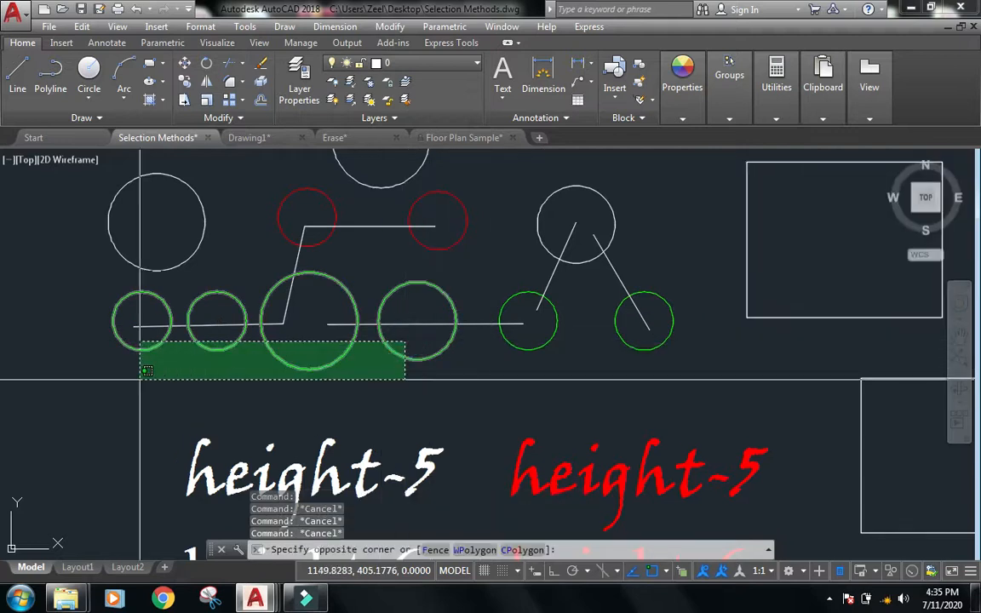
left_click(140, 378)
left_click(852, 201)
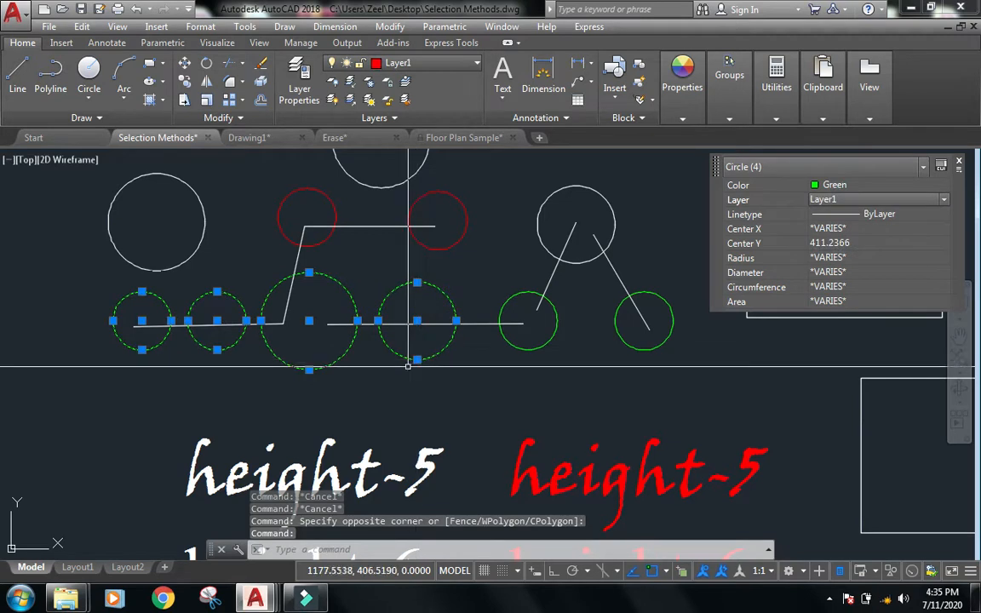
key("Escape")
key("Escape")
key("Escape")
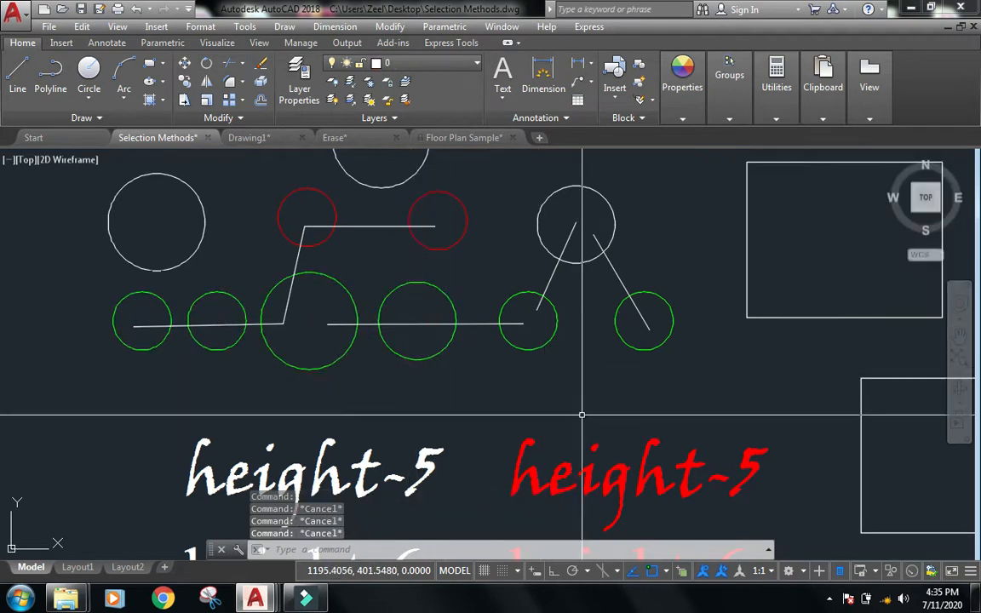
Run SELECTSIMILAR again and set its settings to match by both Color and Layer.
type("select")
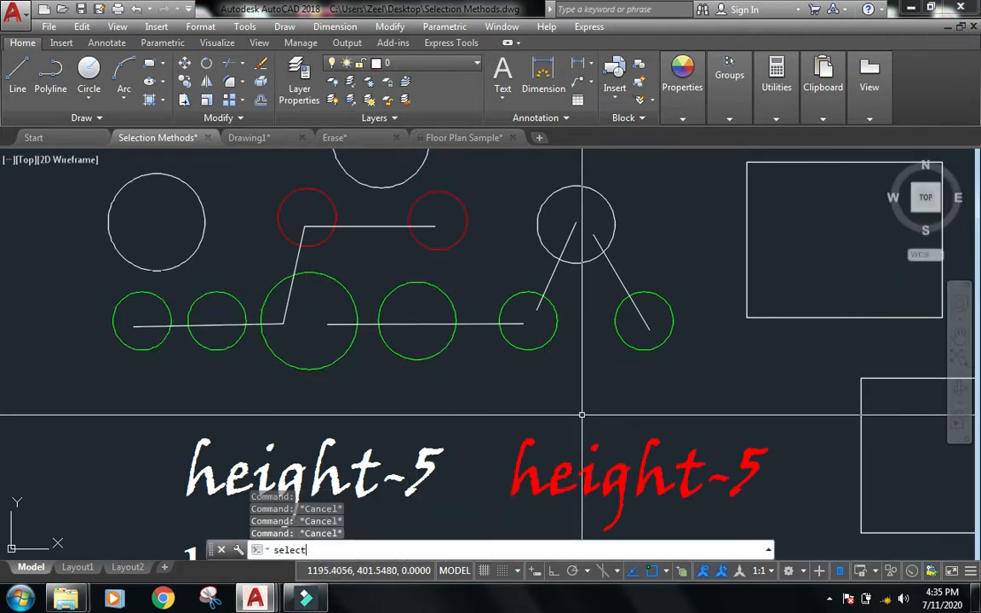
type("m")
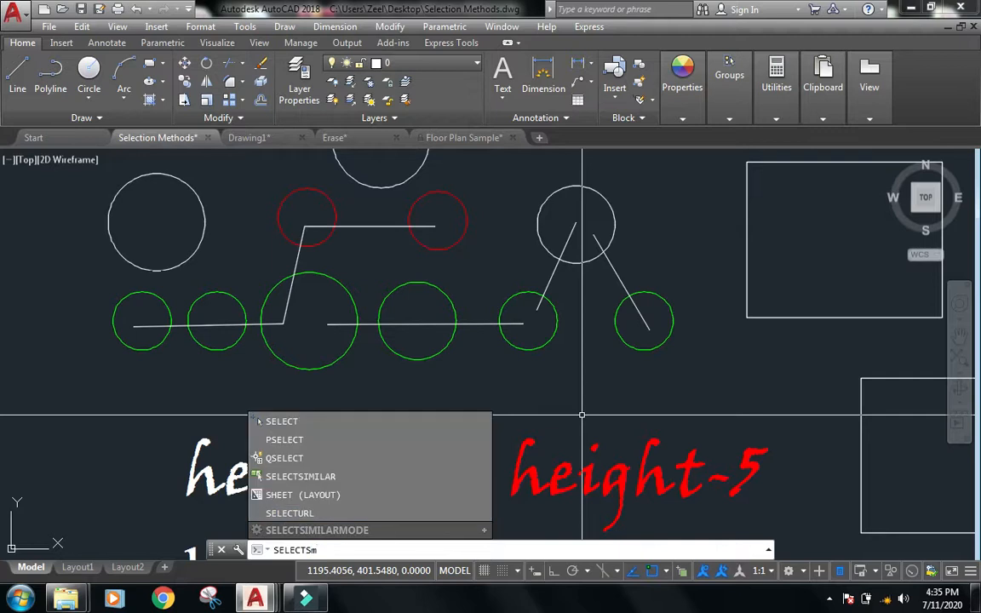
key("BackSpace")
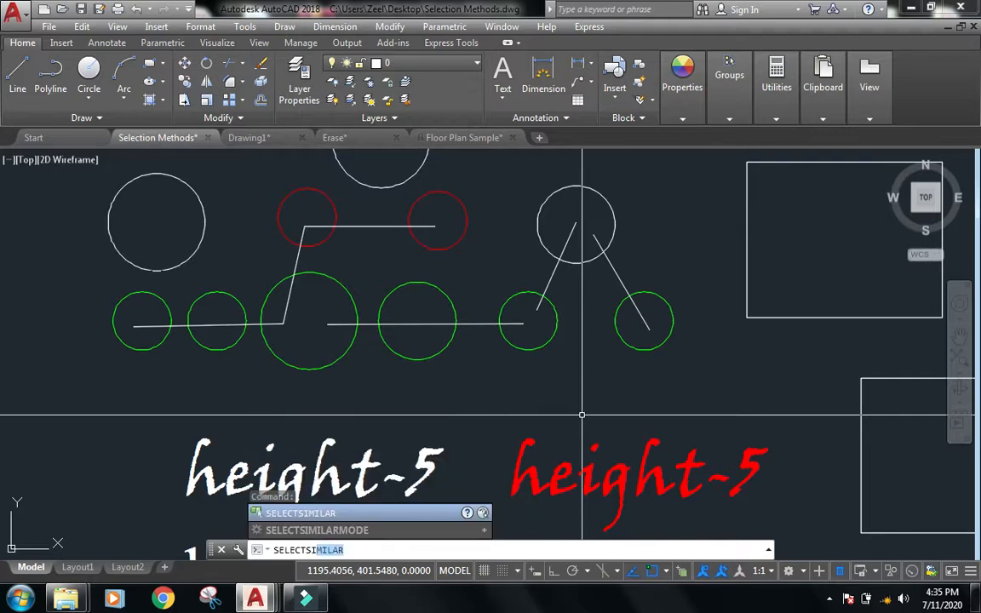
key("Return")
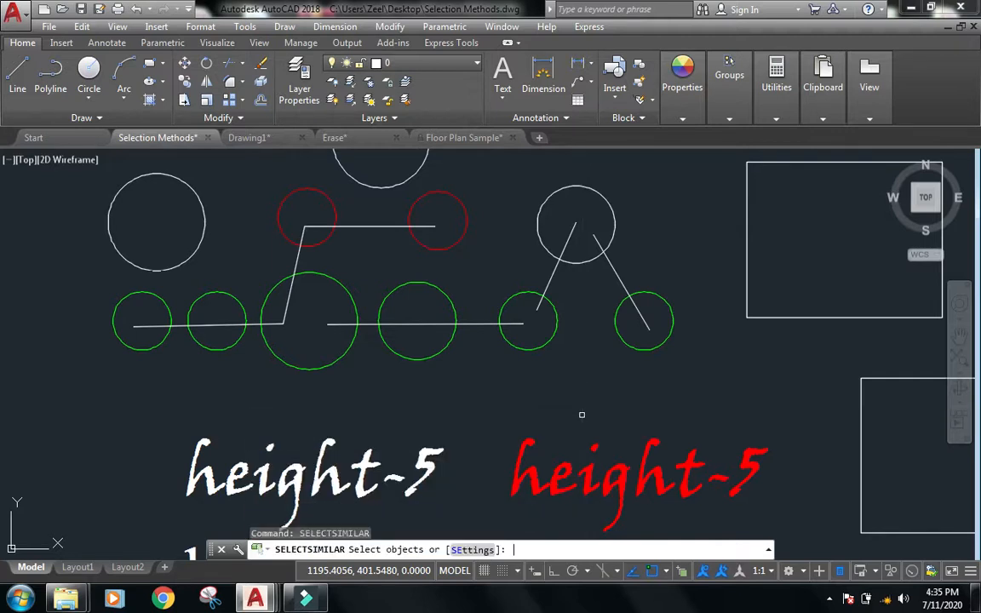
left_click(460, 550)
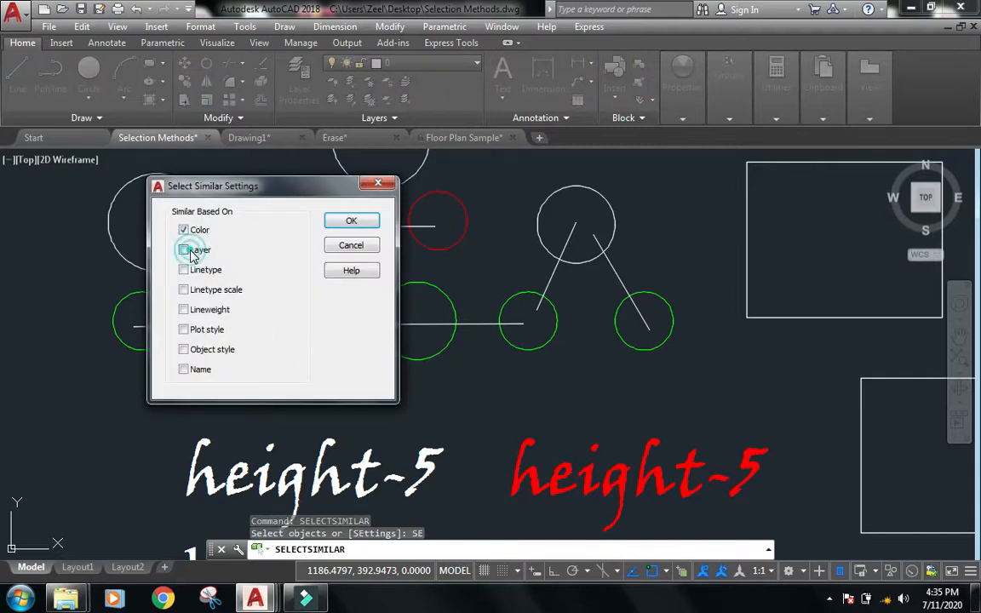
left_click(350, 223)
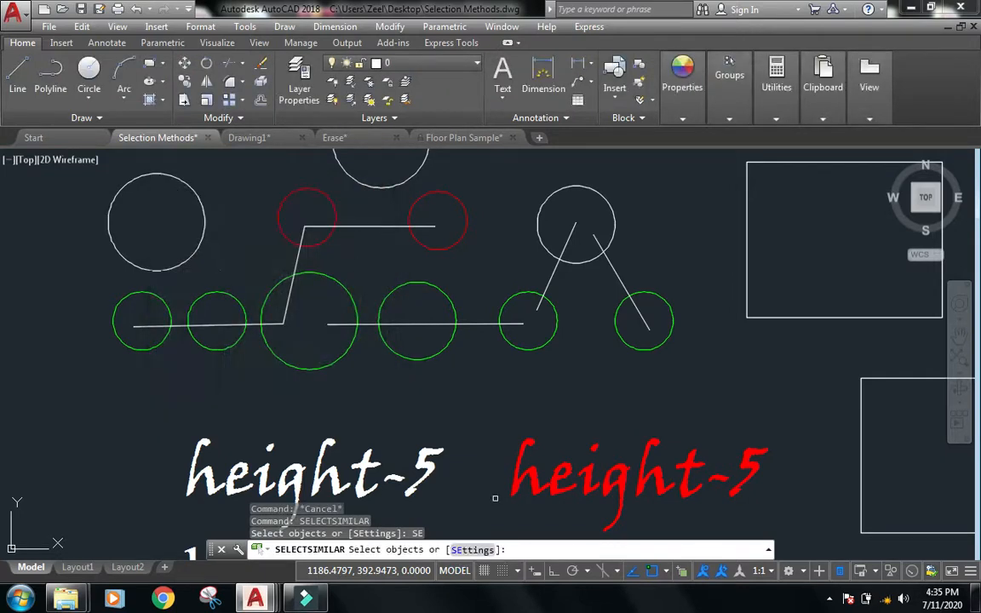
Select a green Layer1 circle and use Select Similar to select matching circles, then clear the selection.
left_click(292, 368)
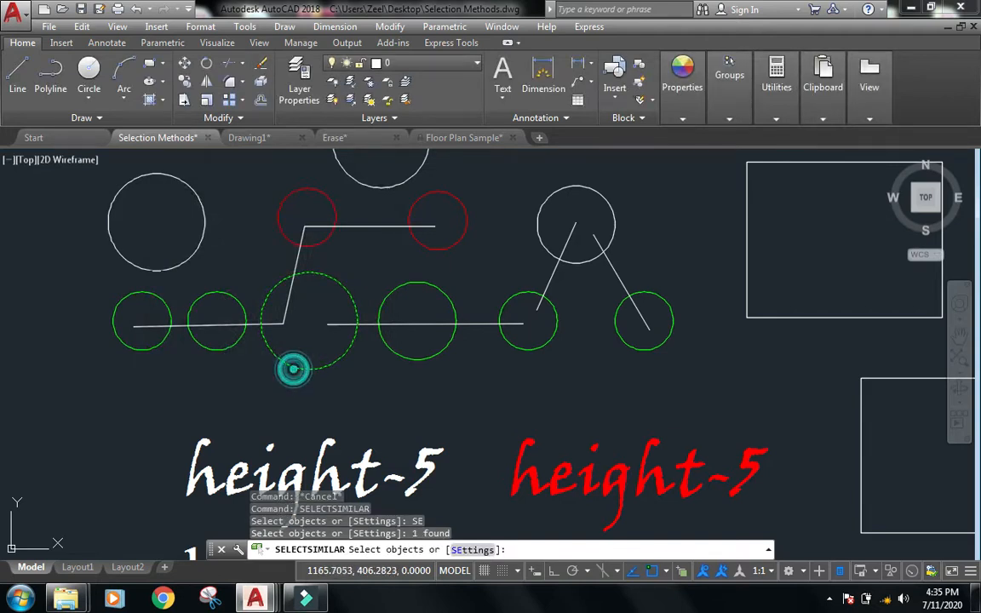
key("Escape")
left_click(293, 367)
right_click(294, 369)
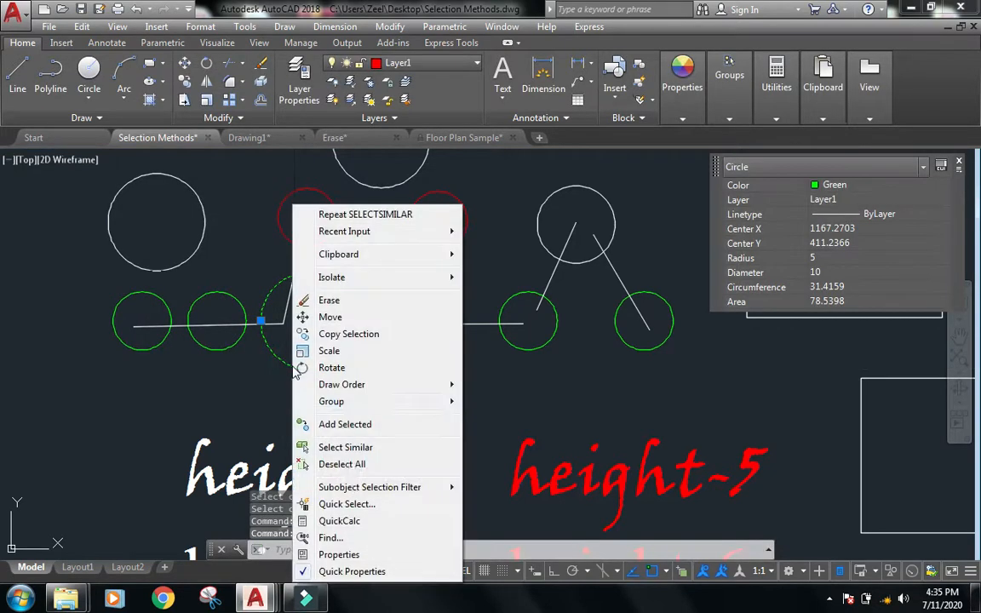
left_click(345, 447)
scroll(362, 323, "down", 2)
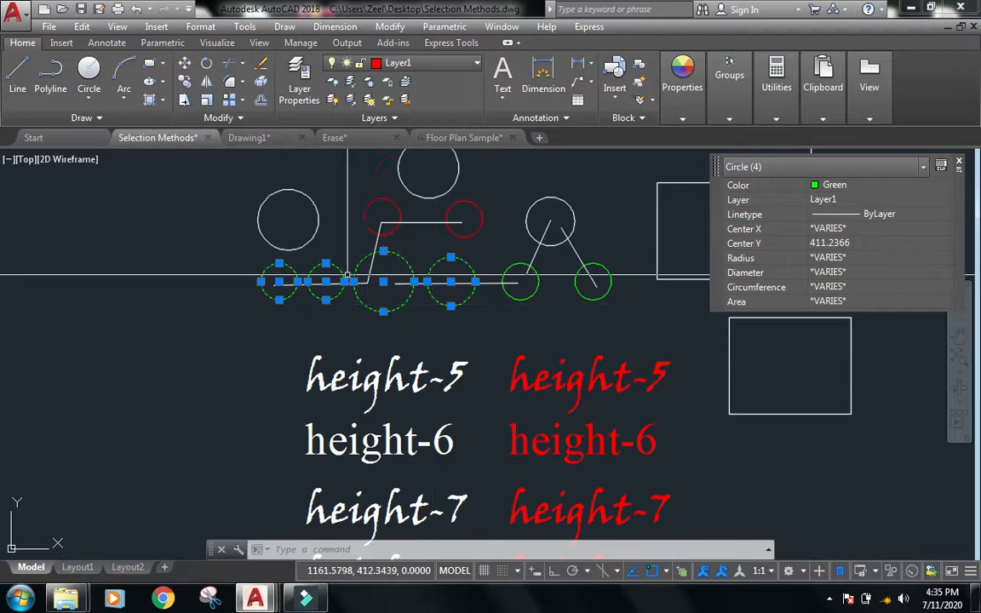
scroll(351, 296, "up", 2)
scroll(345, 298, "up", 2)
key("Escape")
key("Escape")
Select the second small circle in the lower row and change its color to Yellow.
left_click(304, 304)
left_click(265, 355)
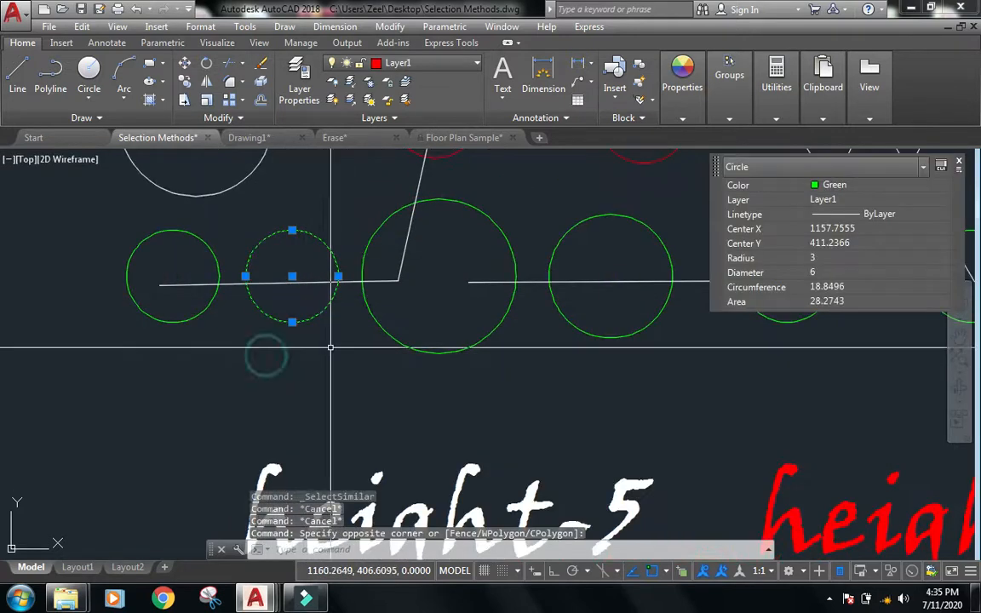
left_click(851, 186)
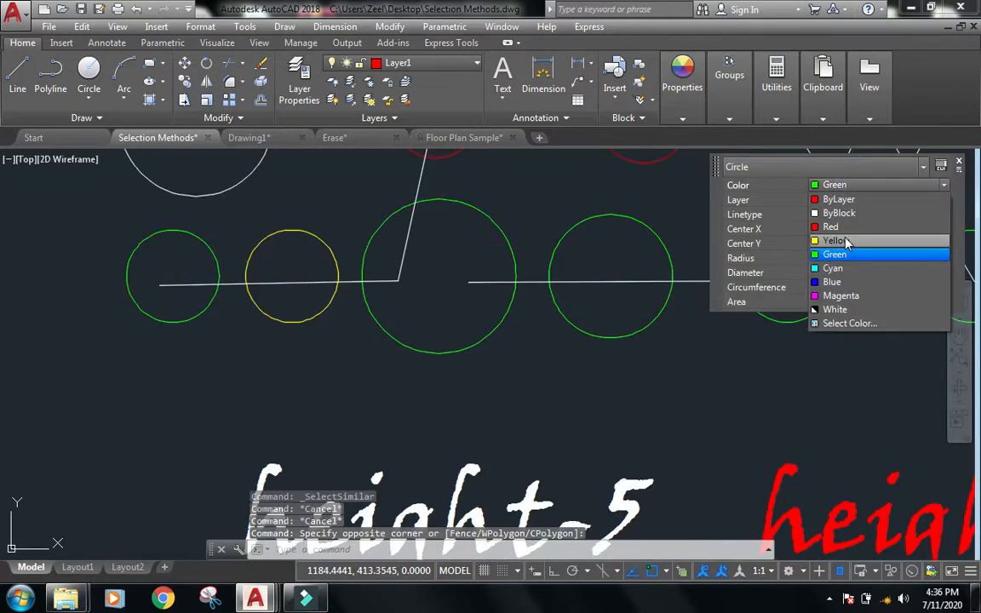
left_click(839, 240)
key("Escape")
Select the four circles along the lower row with a crossing window to compare their properties, then clear the selection.
left_click(580, 291)
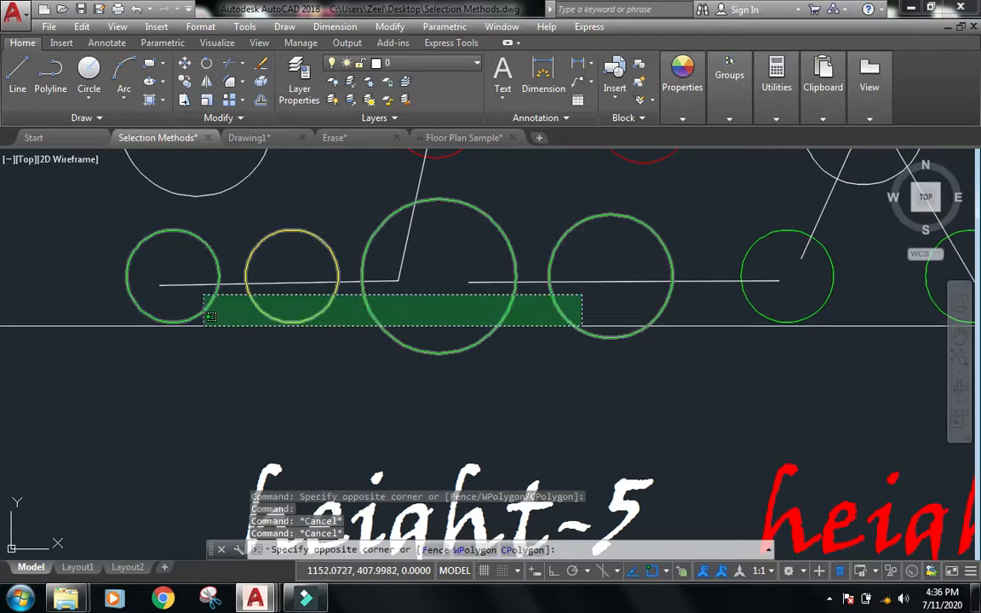
left_click(201, 325)
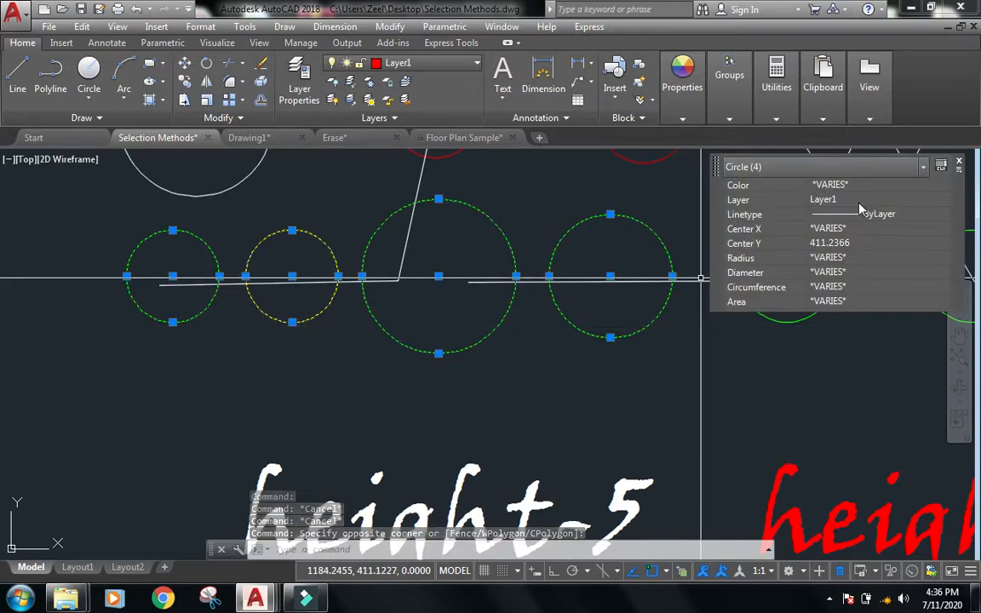
key("Escape")
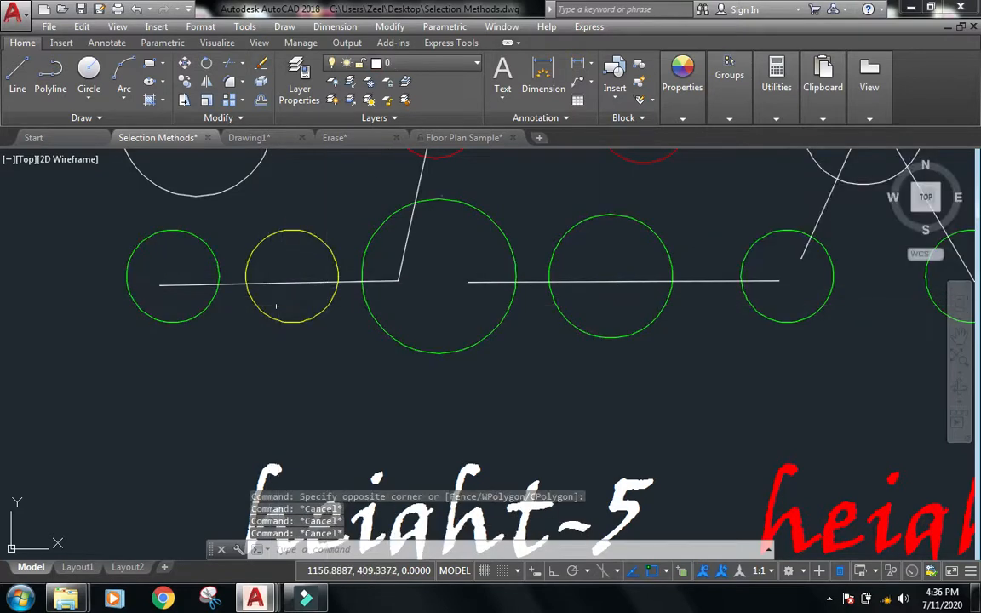
Select the large green circle and use Select Similar to pick all matching circles, then clear the selection.
left_click(468, 315)
left_click(400, 385)
right_click(440, 324)
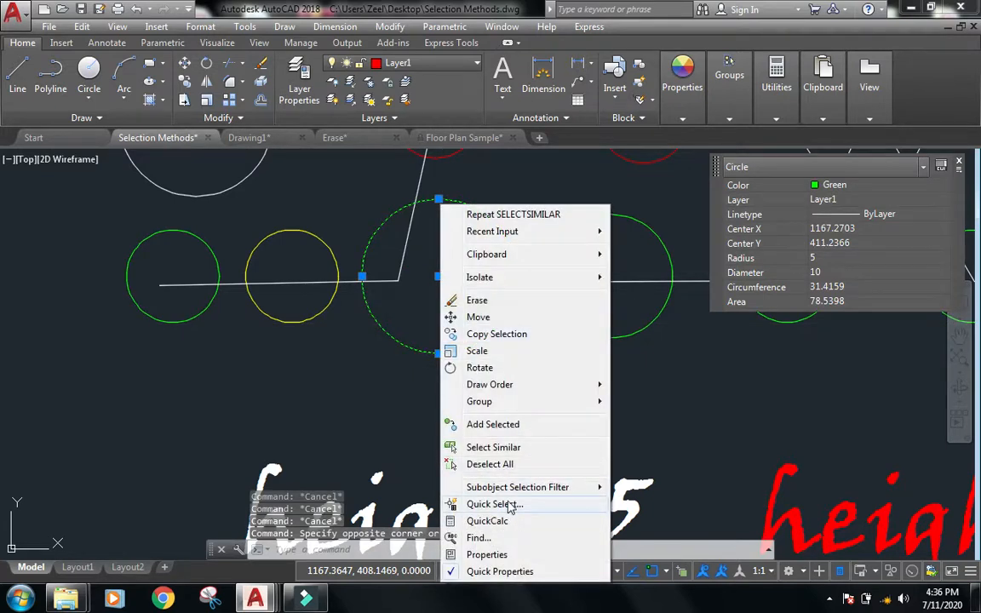
left_click(494, 447)
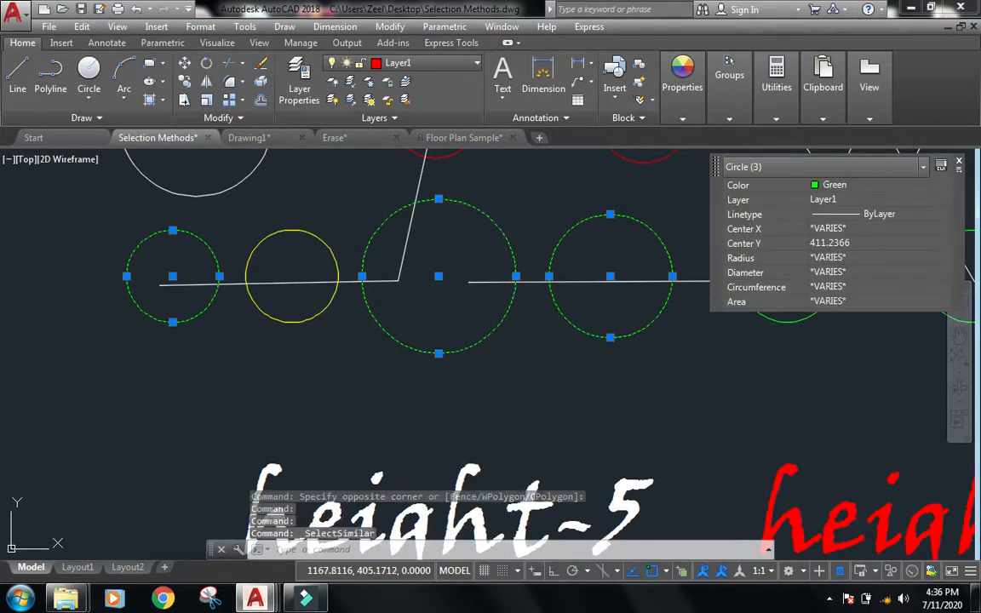
scroll(376, 294, "down", 2)
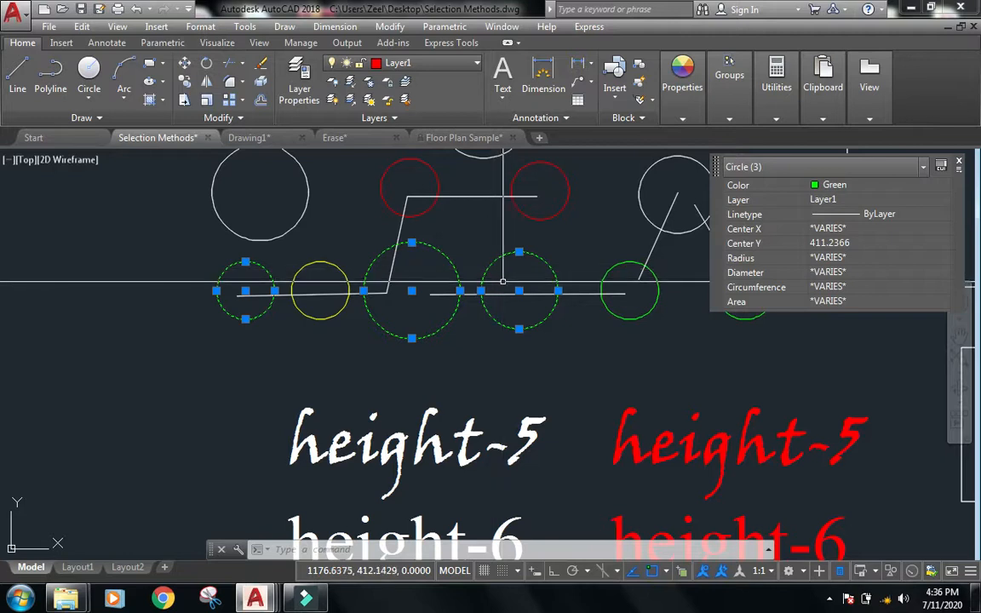
scroll(537, 261, "down", 3)
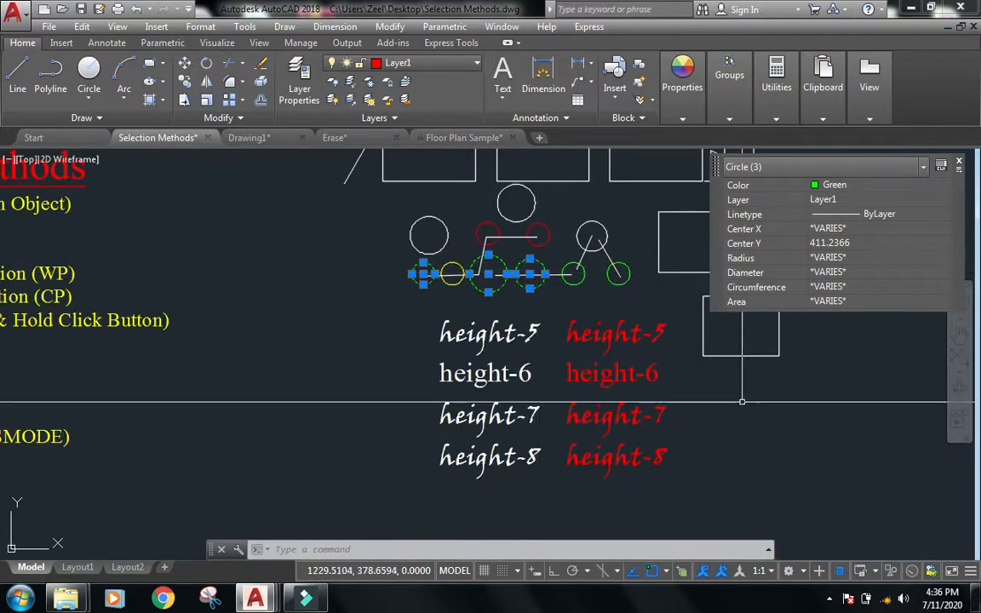
key("Escape")
key("Escape")
Run SELECTSIMILAR and change its settings so objects match by Object style only, clearing Color and Layer.
scroll(741, 404, "up", 2)
scroll(620, 330, "down", 2)
type("s")
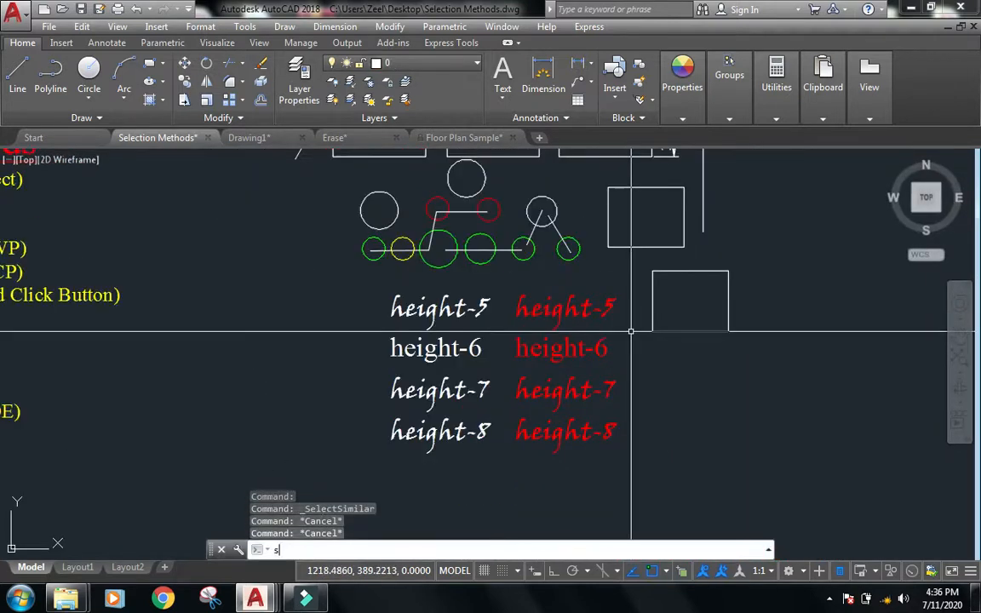
type("electsi")
key("Return")
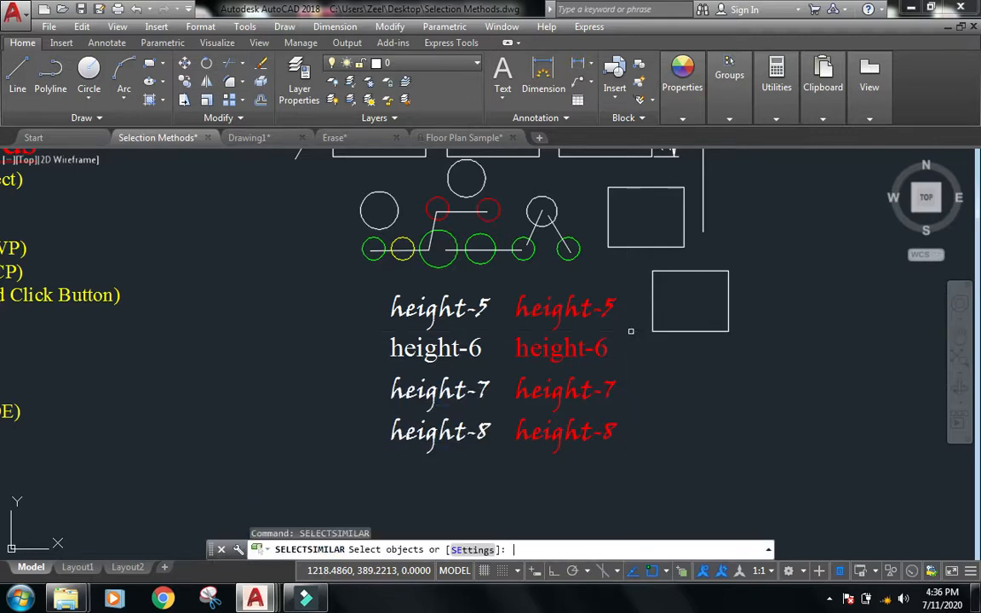
left_click(472, 549)
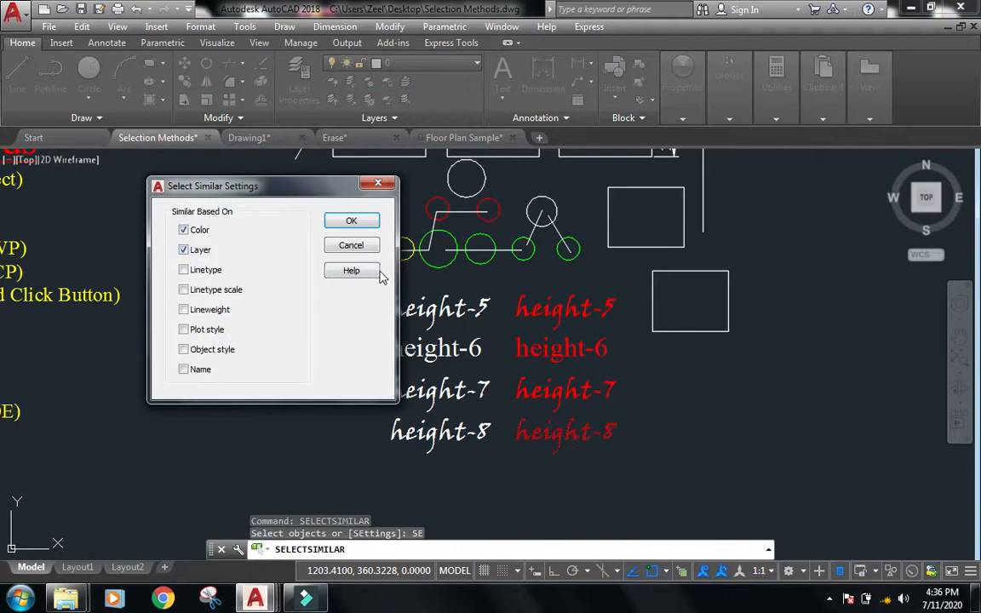
left_click(193, 229)
left_click(194, 249)
left_click(201, 351)
left_click(194, 250)
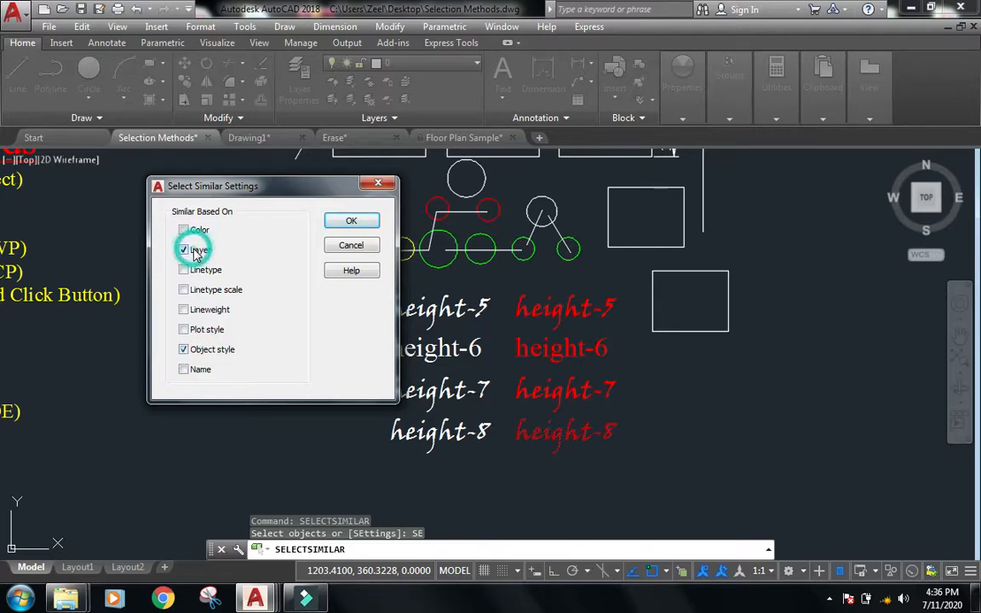
left_click(195, 255)
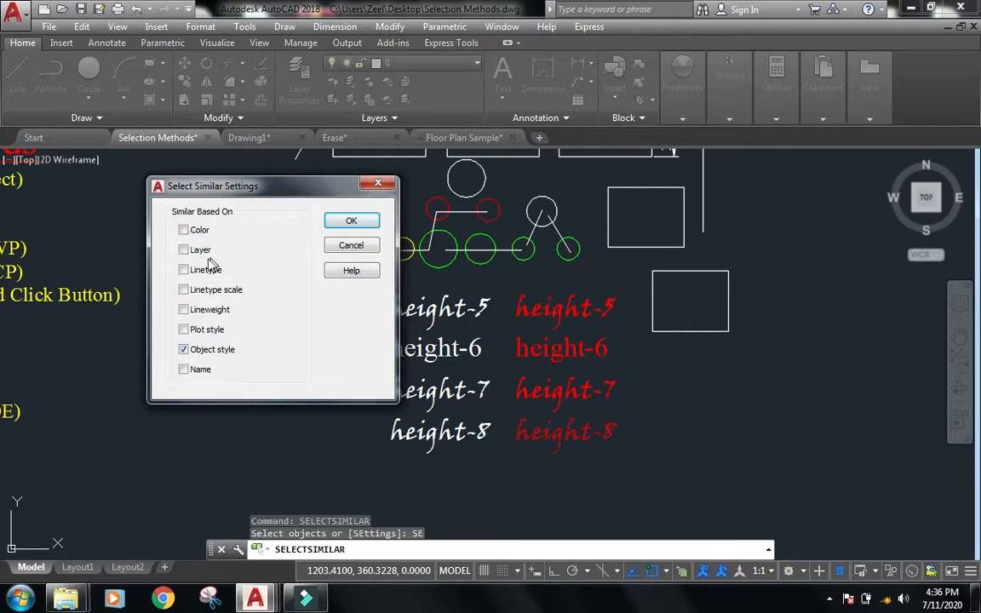
left_click(358, 225)
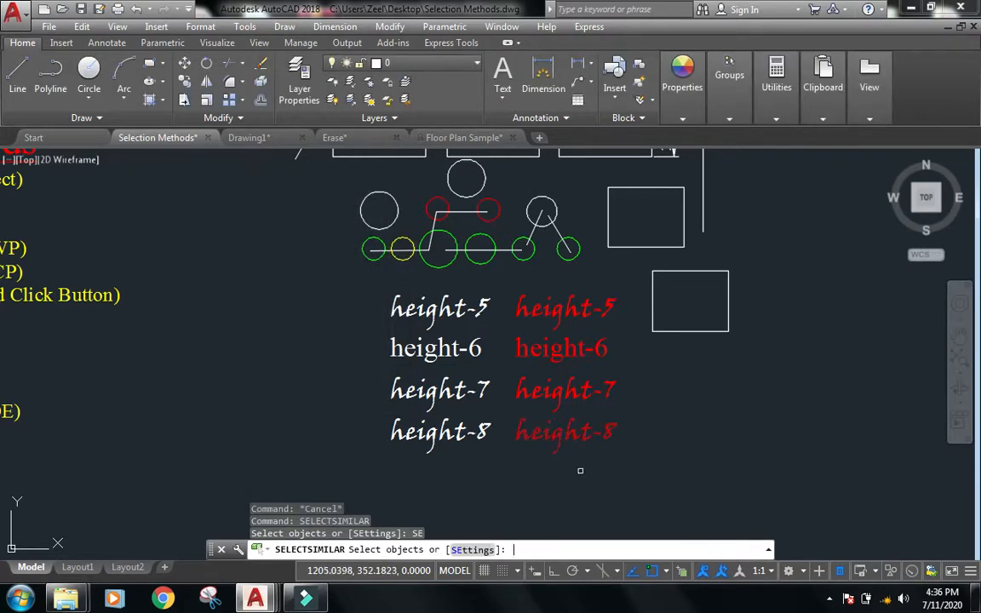
key("Return")
Select the white height-8 text and use Select Similar to pick all matching text, then clear the selection.
left_click(467, 452)
left_click(442, 426)
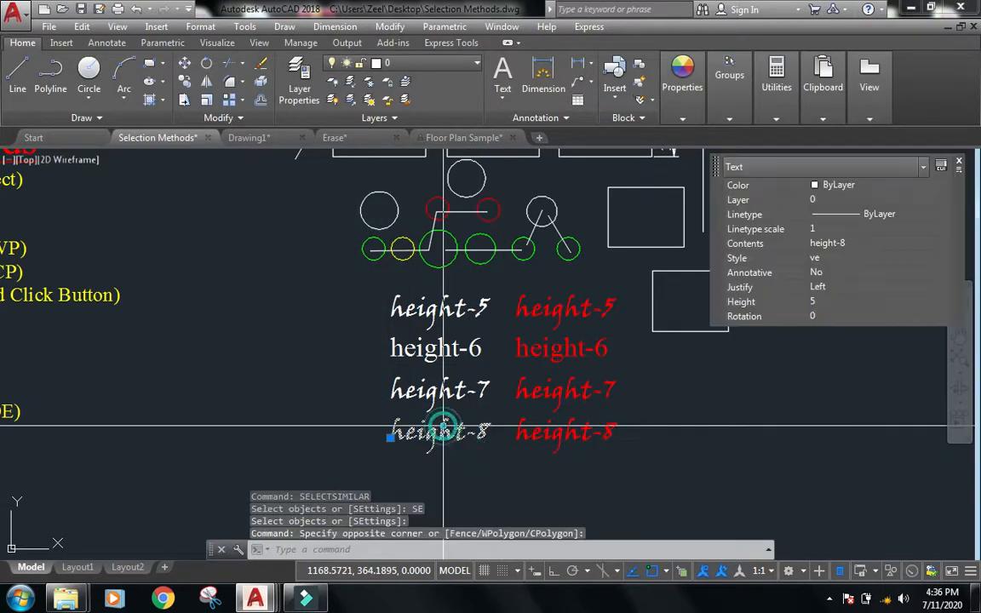
right_click(443, 426)
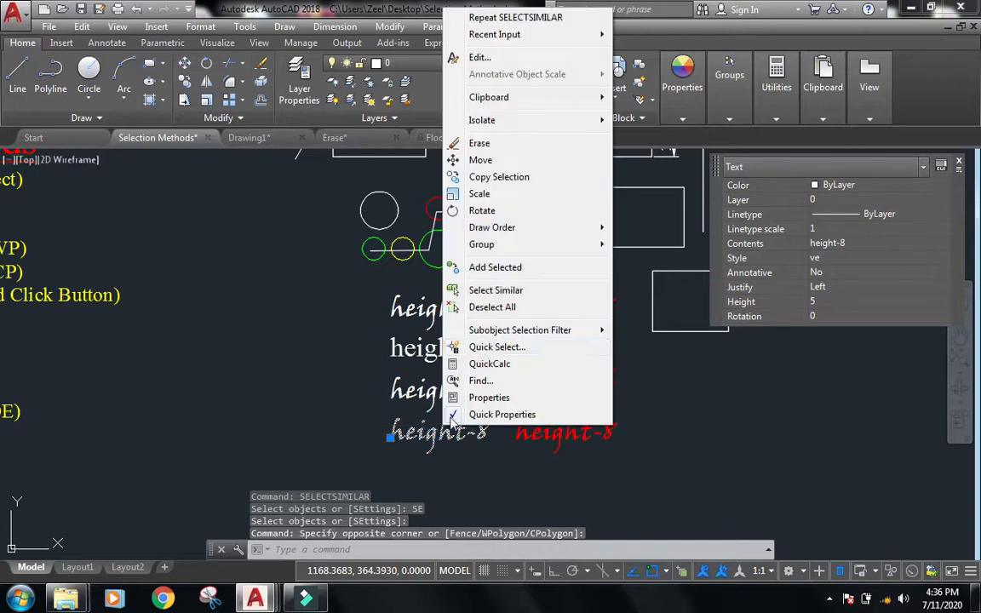
left_click(508, 289)
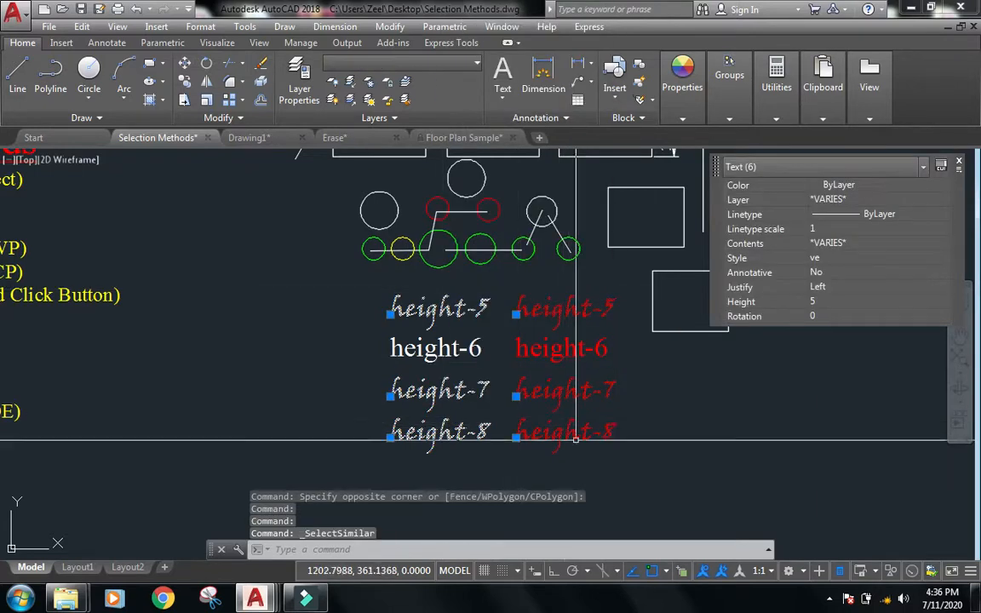
scroll(576, 439, "up", 2)
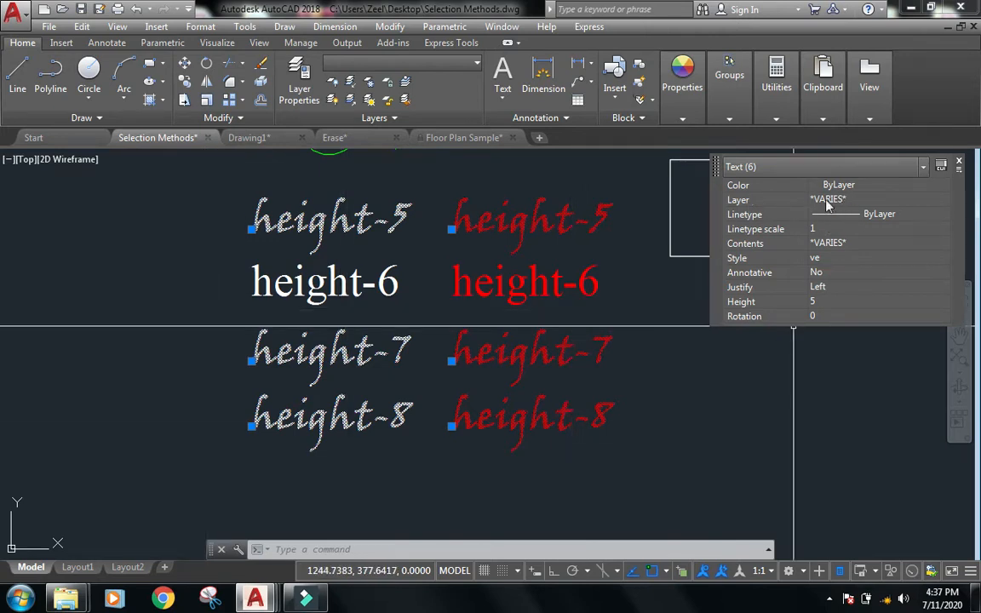
key("Escape")
key("Escape")
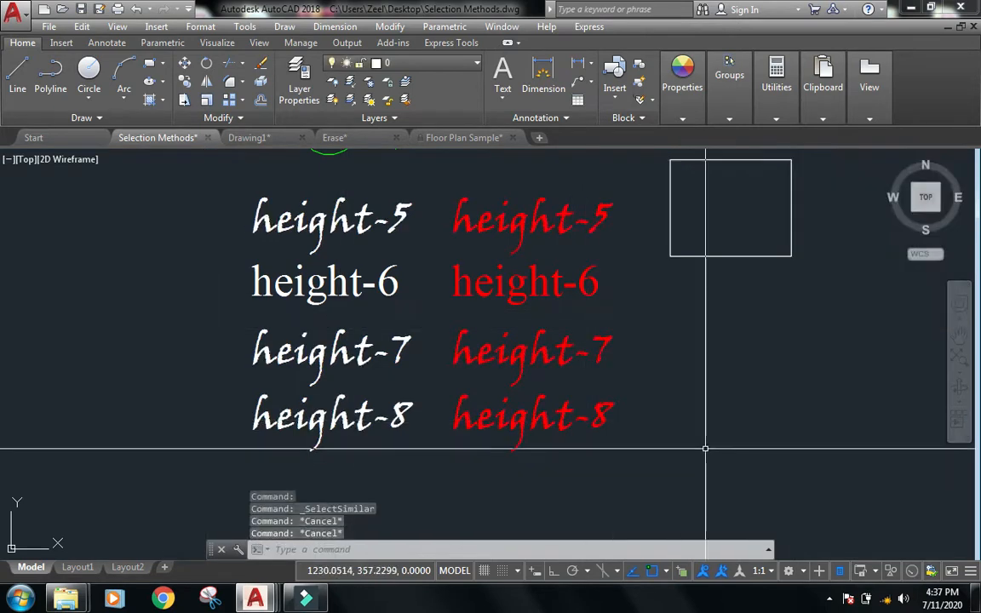
Run SELECTSIMILAR again and add Layer to its settings alongside Object style.
type("sele")
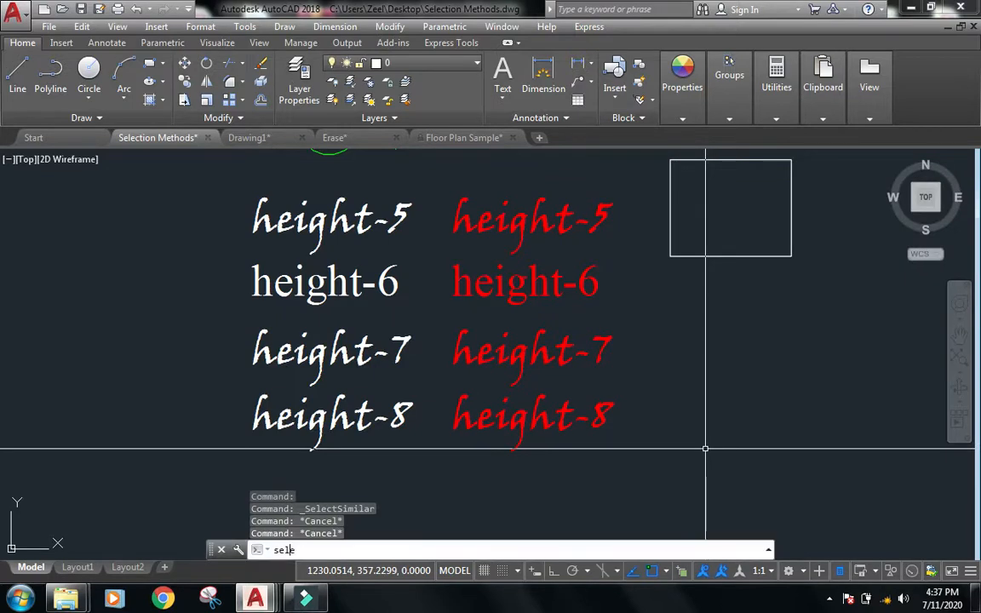
type("ctsimil")
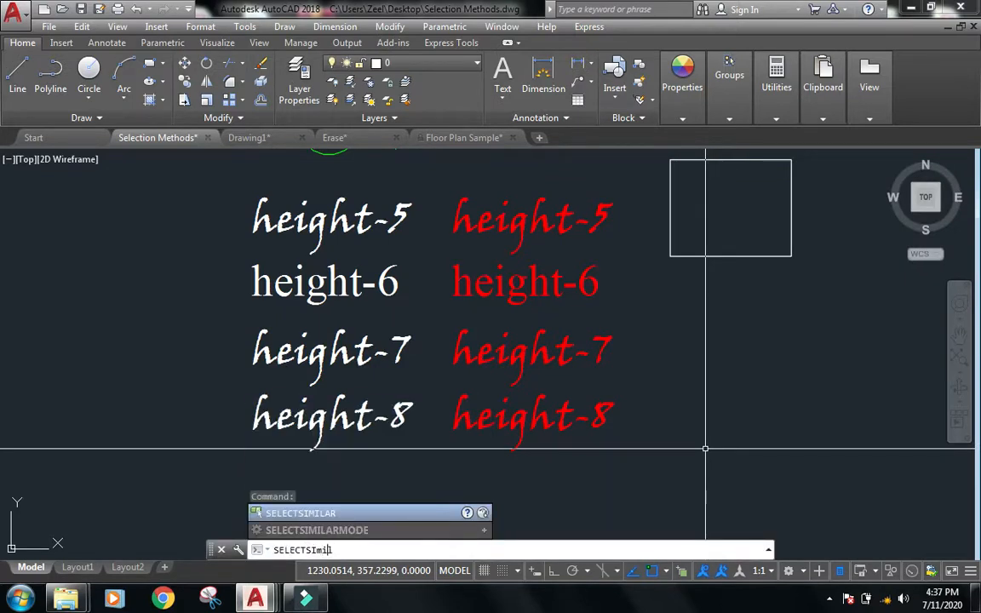
key("Return")
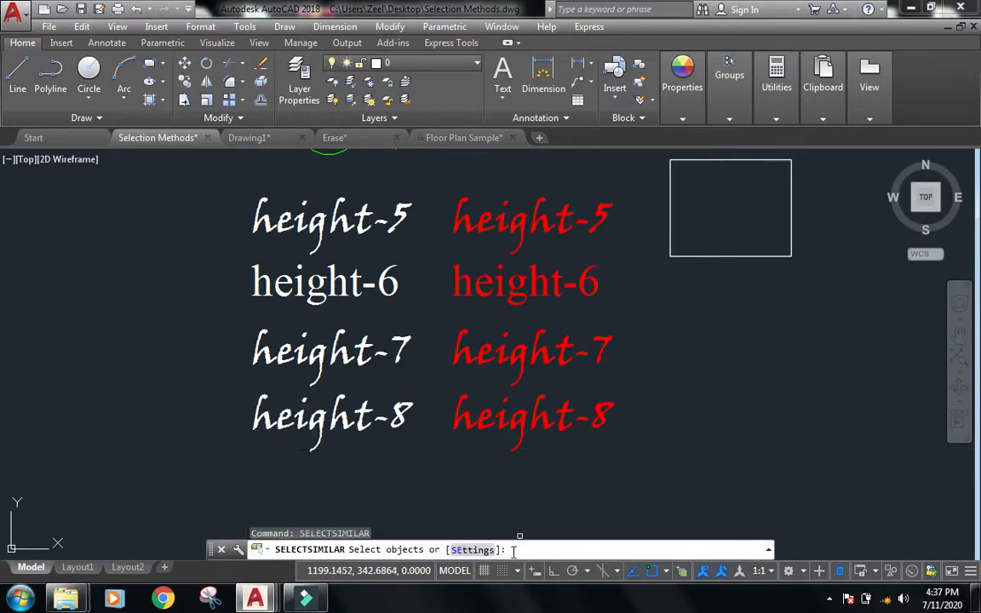
left_click(454, 549)
left_click(196, 252)
left_click(336, 220)
key("Return")
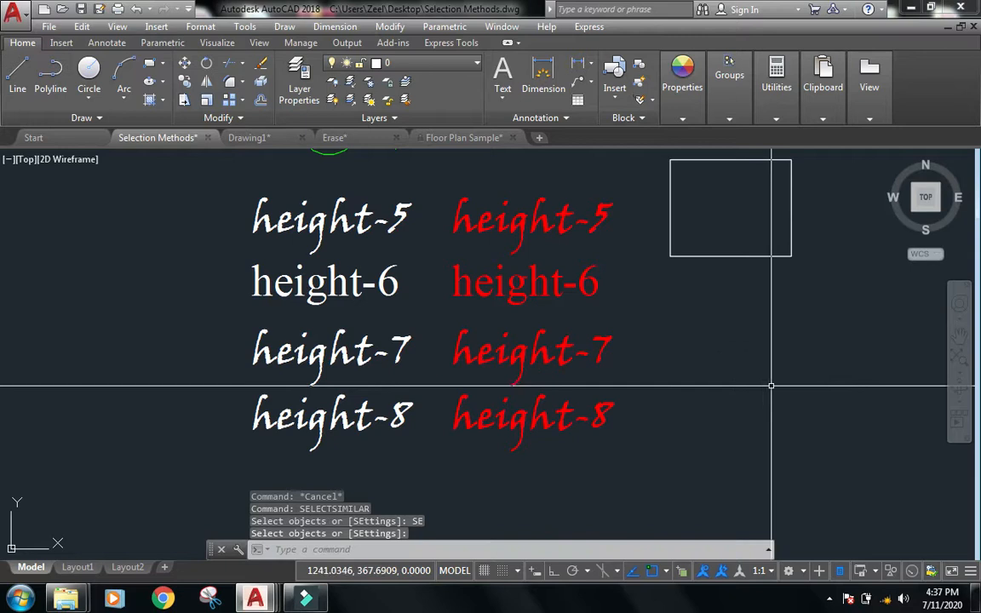
Select the red height-8 text and use Select Similar to pick matching text on the same layer, then clear the selection.
left_click(483, 434)
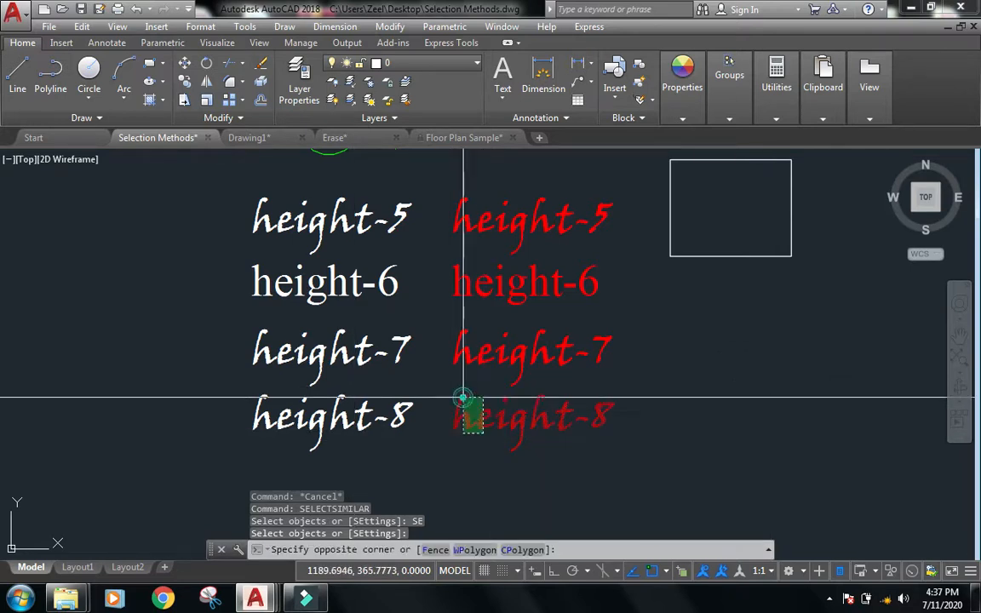
left_click(458, 397)
right_click(464, 165)
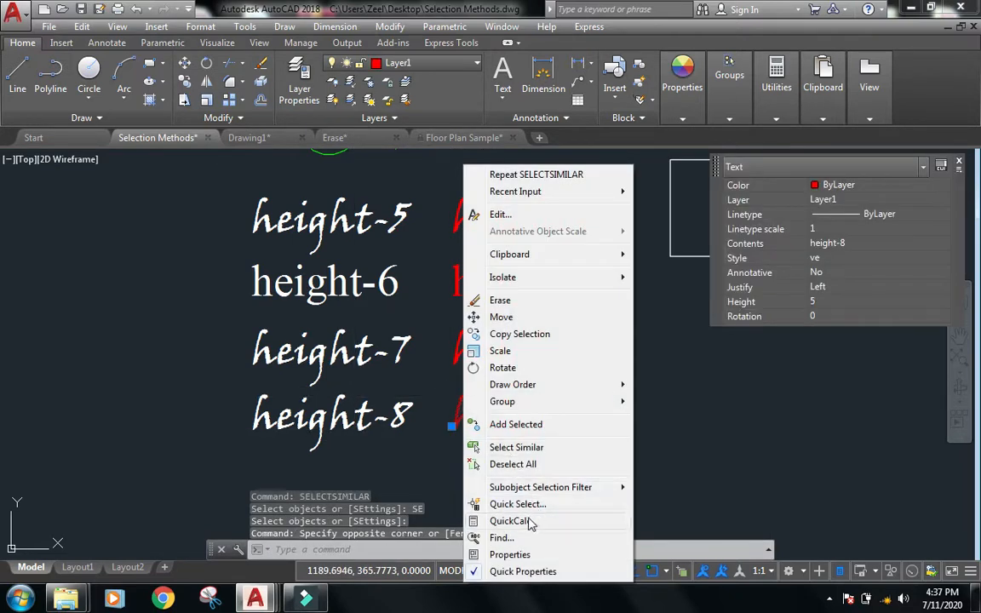
left_click(534, 449)
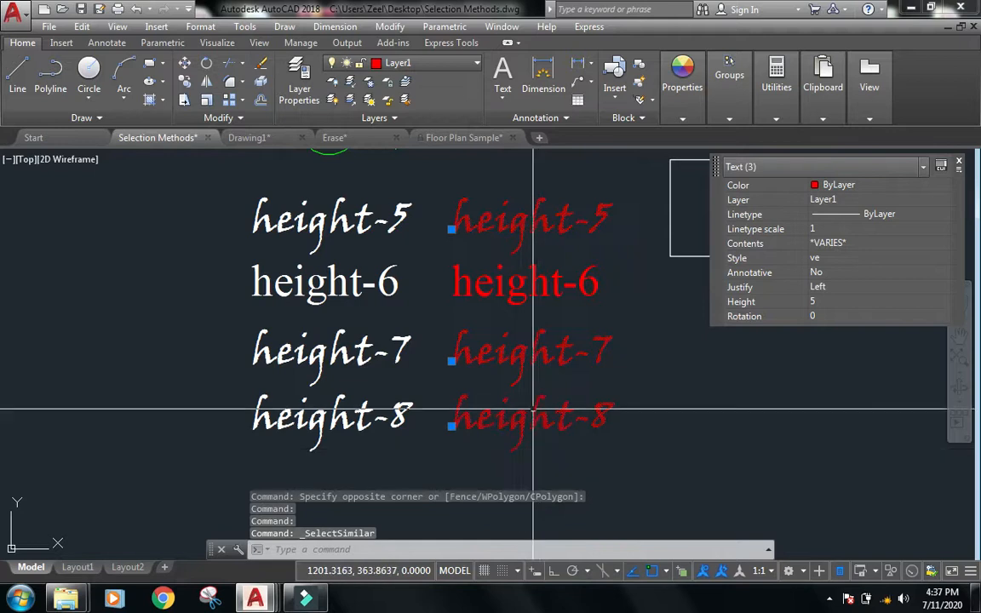
scroll(525, 225, "down", 2)
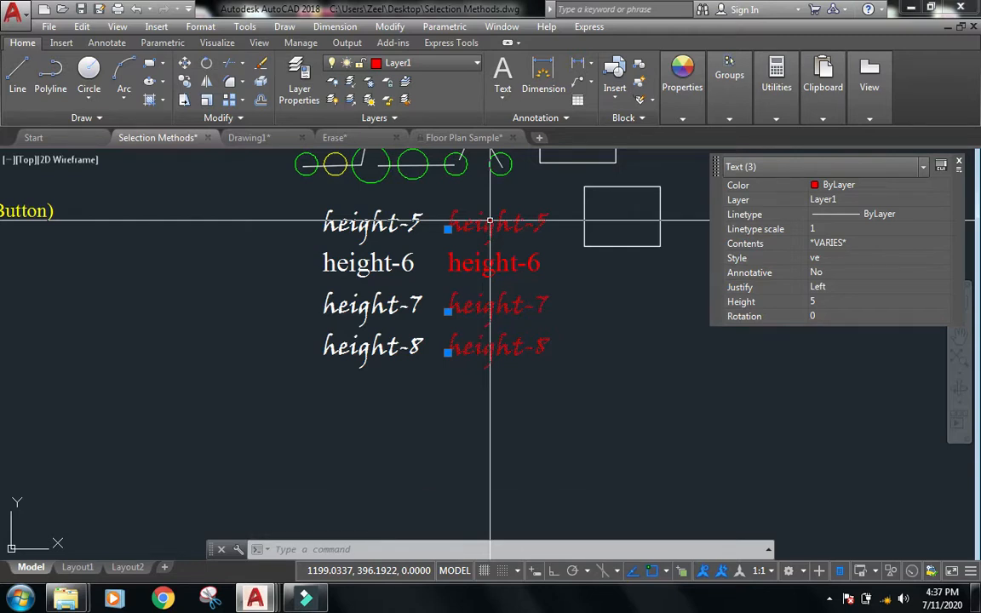
scroll(587, 226, "down", 2)
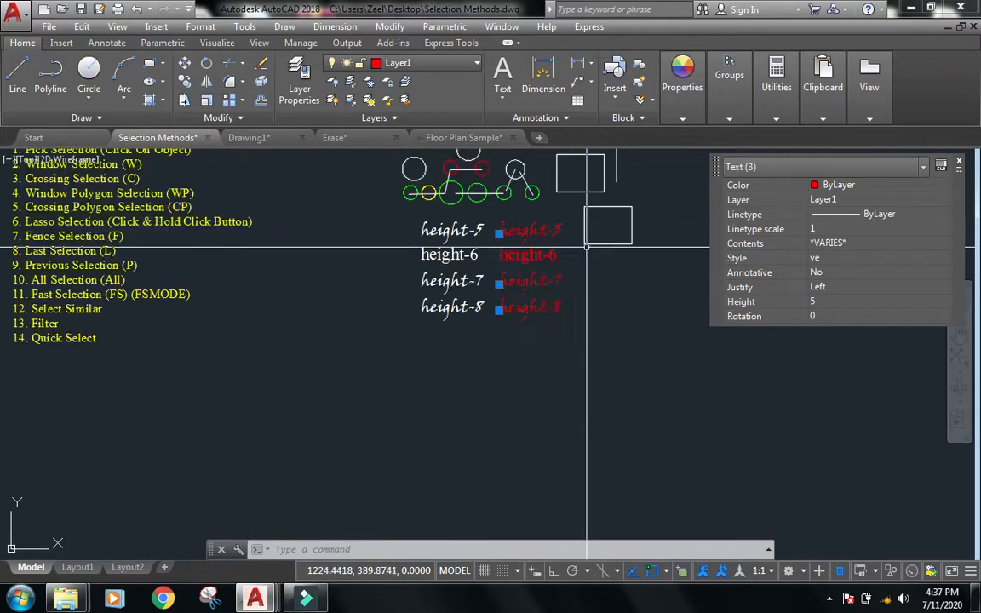
mouse_move(442, 385)
middle_mouse_down()
mouse_move(457, 475)
mouse_move(493, 478)
middle_mouse_up()
key("Escape")
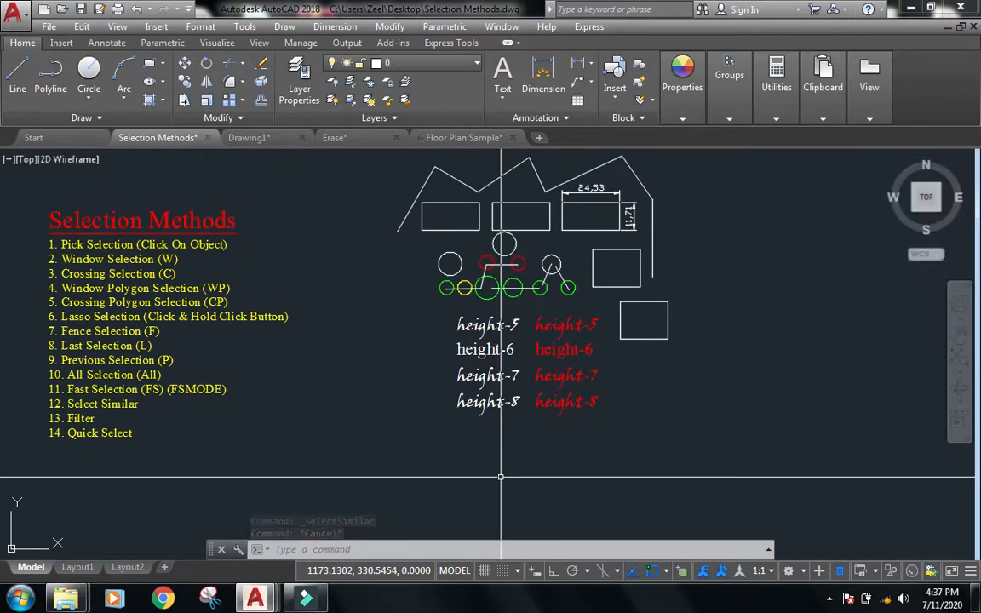
key("Escape")
Run the FILTER command to open the Object Selection Filters dialog.
scroll(4, 415, "up", 4)
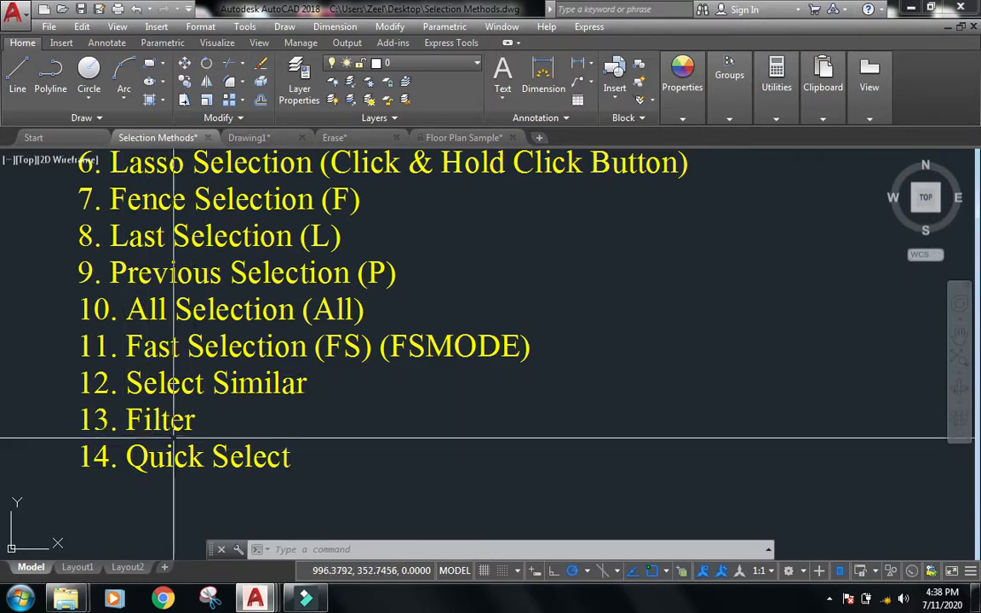
scroll(187, 278, "down", 2)
mouse_move(655, 332)
middle_mouse_down()
mouse_move(496, 391)
mouse_move(241, 460)
middle_mouse_up()
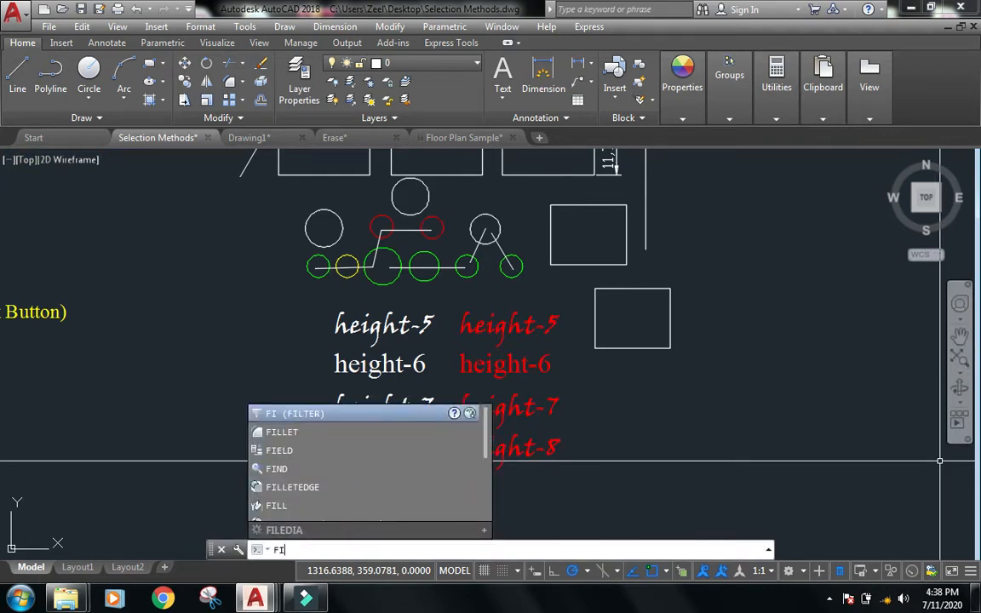
key("Return")
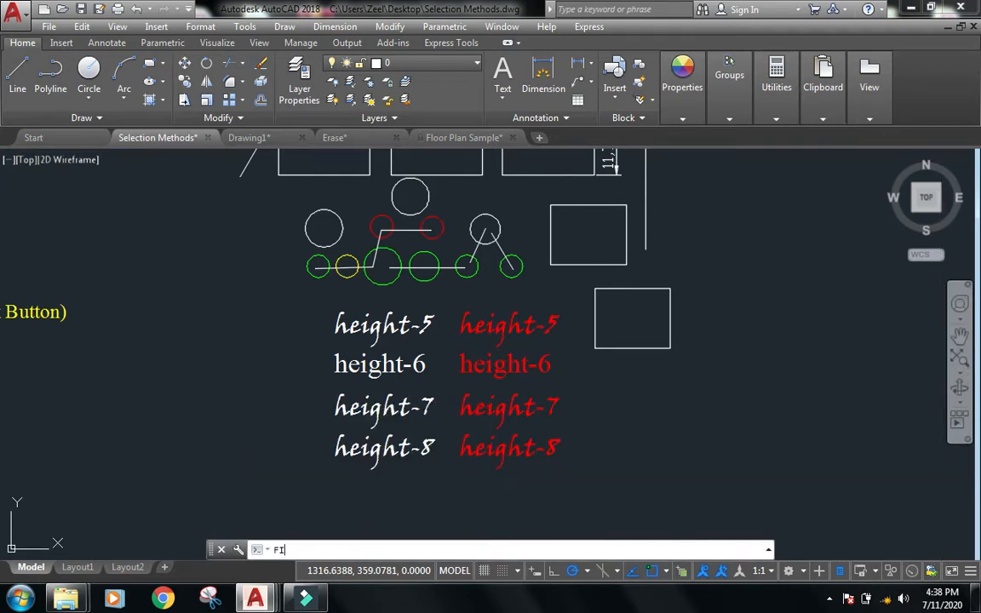
mouse_move(241, 170)
left_mouse_down()
mouse_move(606, 170)
mouse_move(696, 185)
left_mouse_up()
left_click(882, 305)
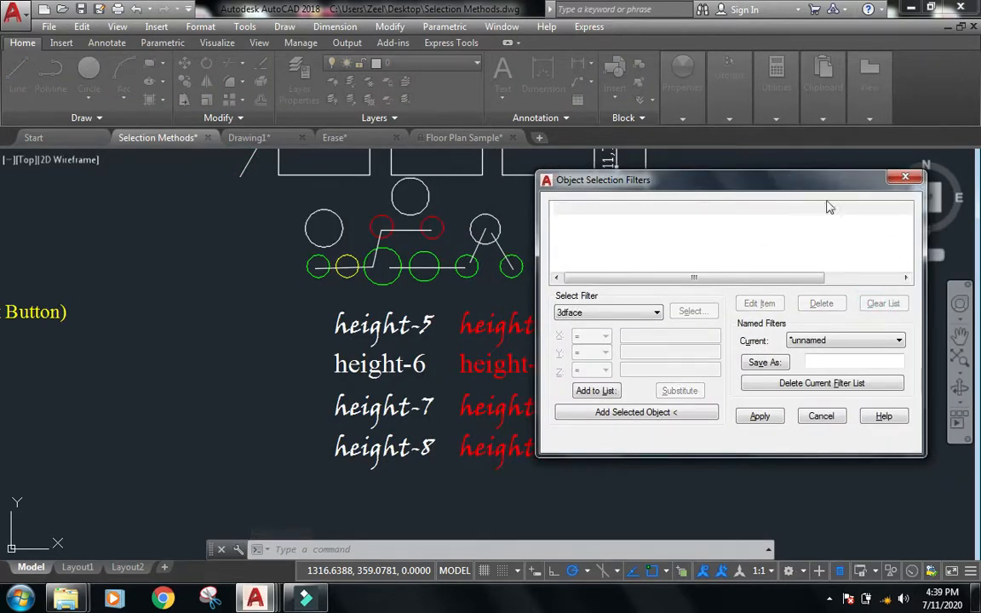
left_click_drag(718, 186, 722, 209)
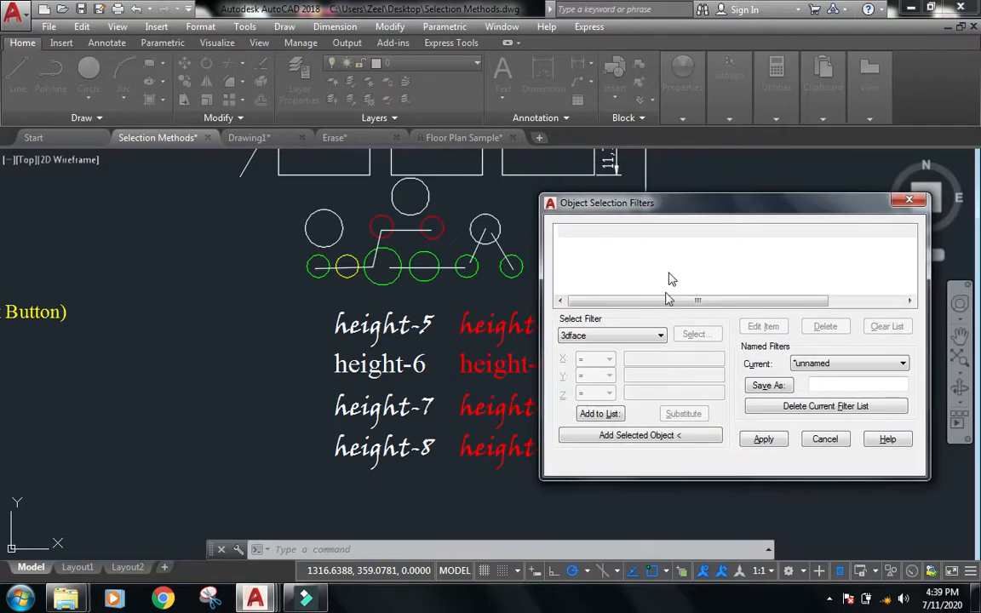
Choose Circle as the select filter type.
left_click(660, 336)
left_click_drag(663, 68, 670, 47)
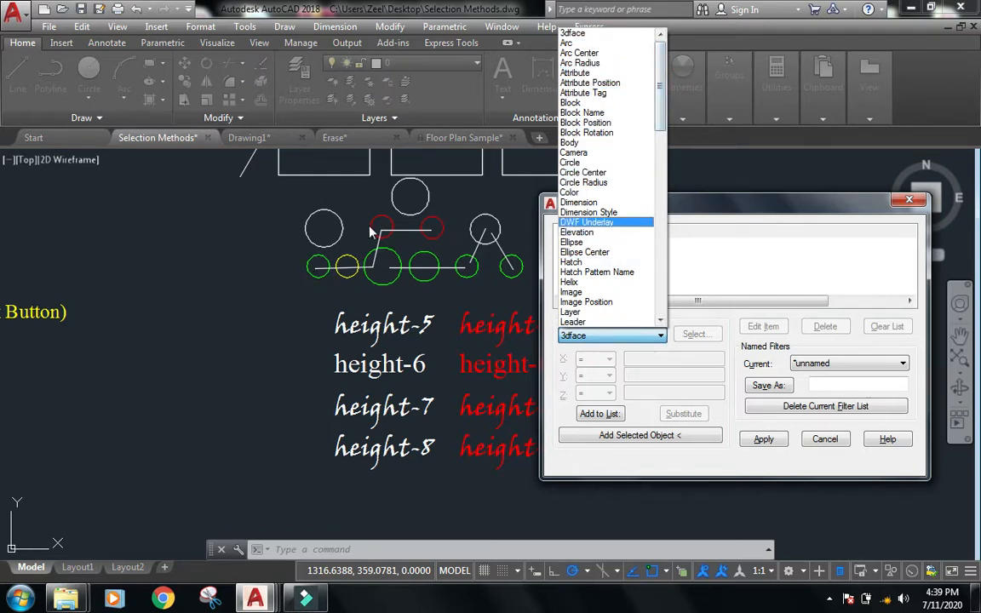
left_click(600, 164)
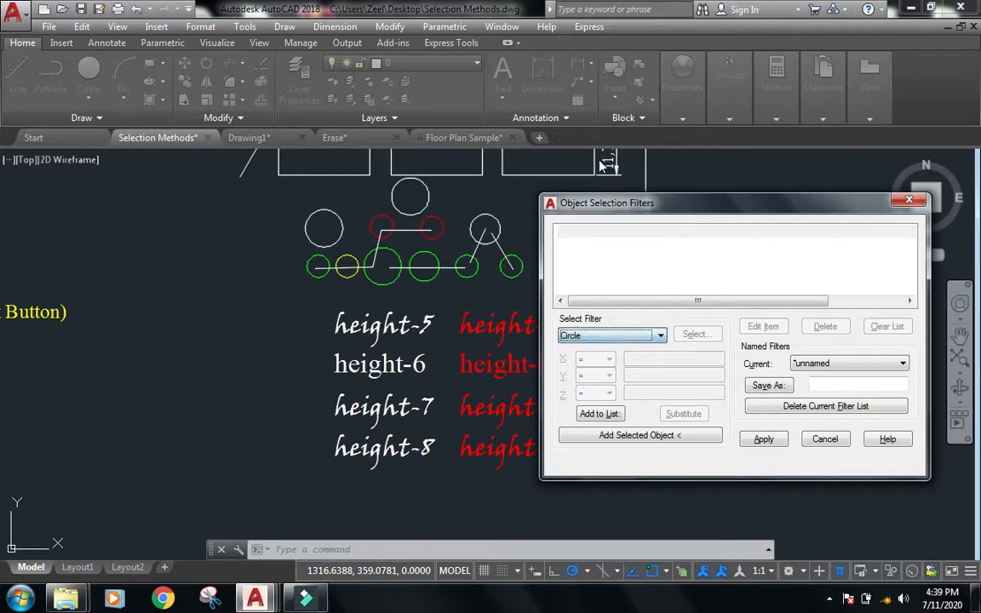
Add Circle to the filter list and apply it to a window around the entire drawing to select all circles.
left_click(599, 415)
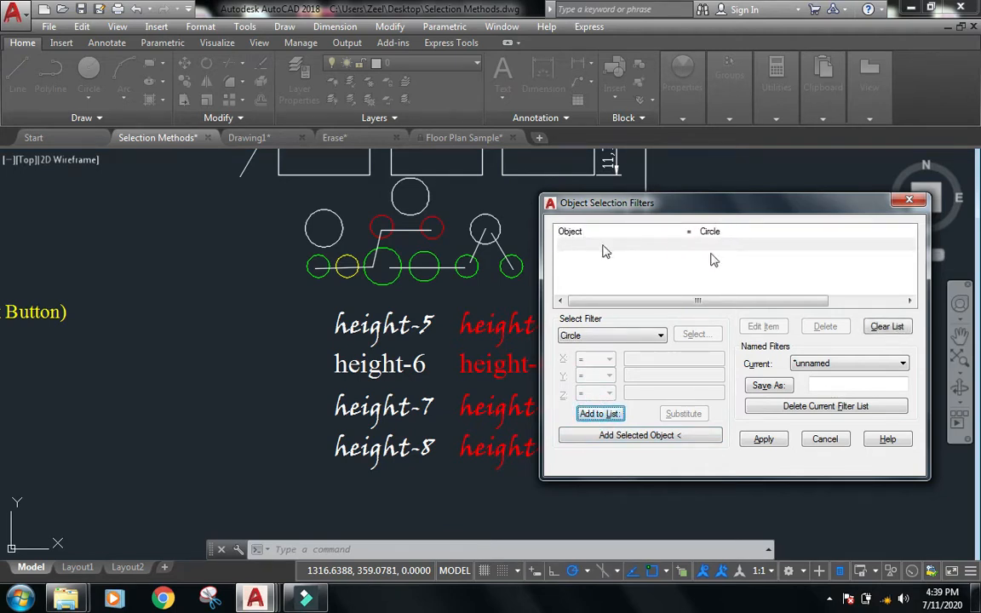
left_click(763, 441)
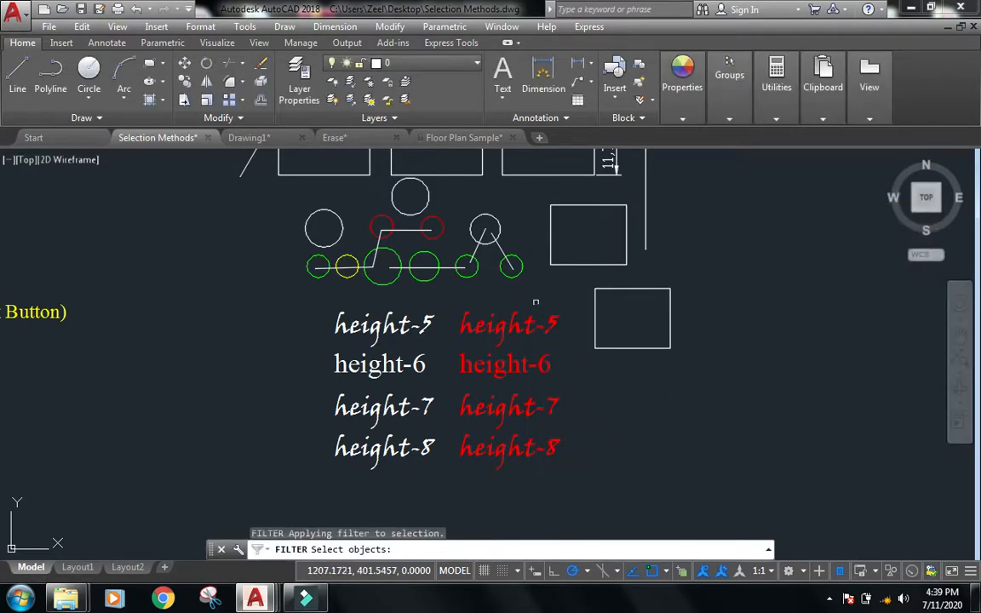
scroll(559, 302, "down", 4)
left_click(629, 359)
left_click(141, 149)
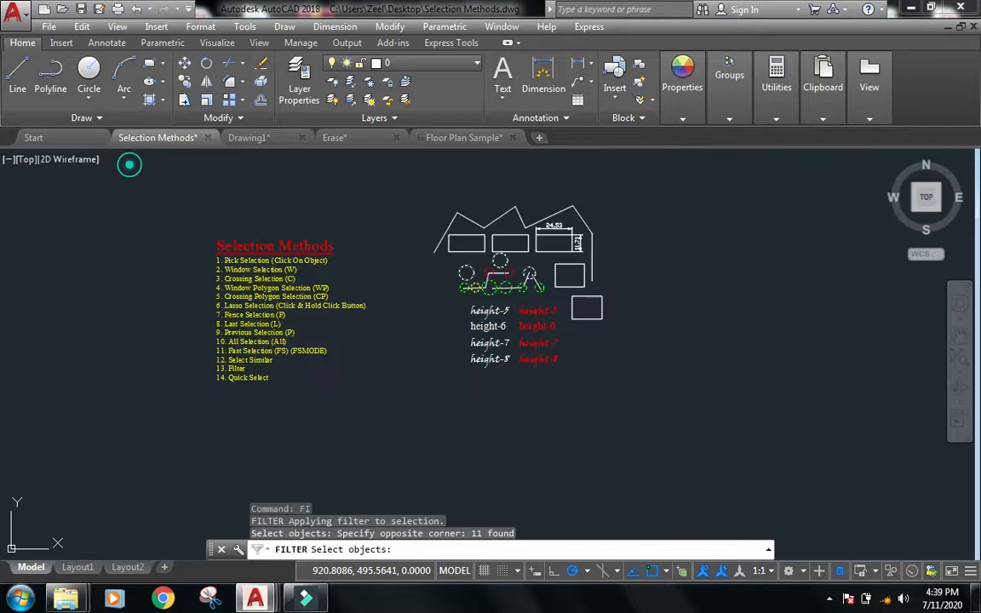
key("Return")
Examine the filtered circle selection, then clear the selection.
scroll(645, 268, "up", 6)
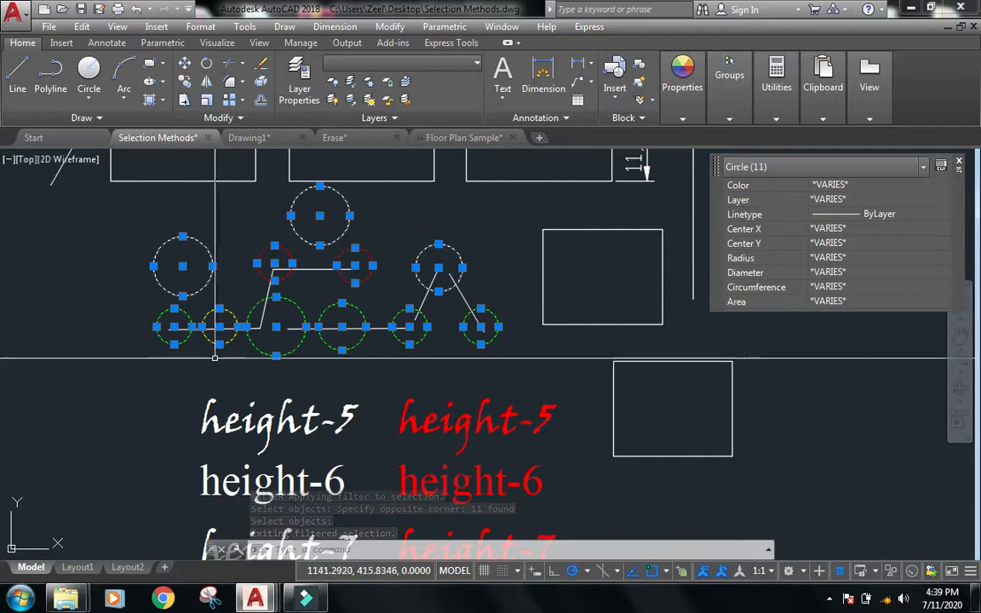
scroll(554, 247, "down", 2)
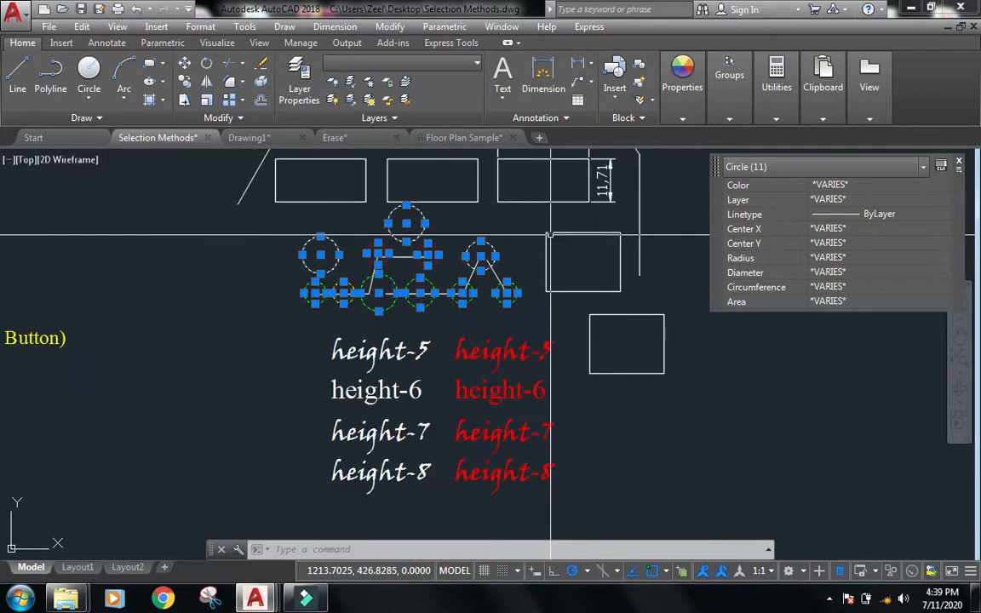
scroll(554, 247, "down", 2)
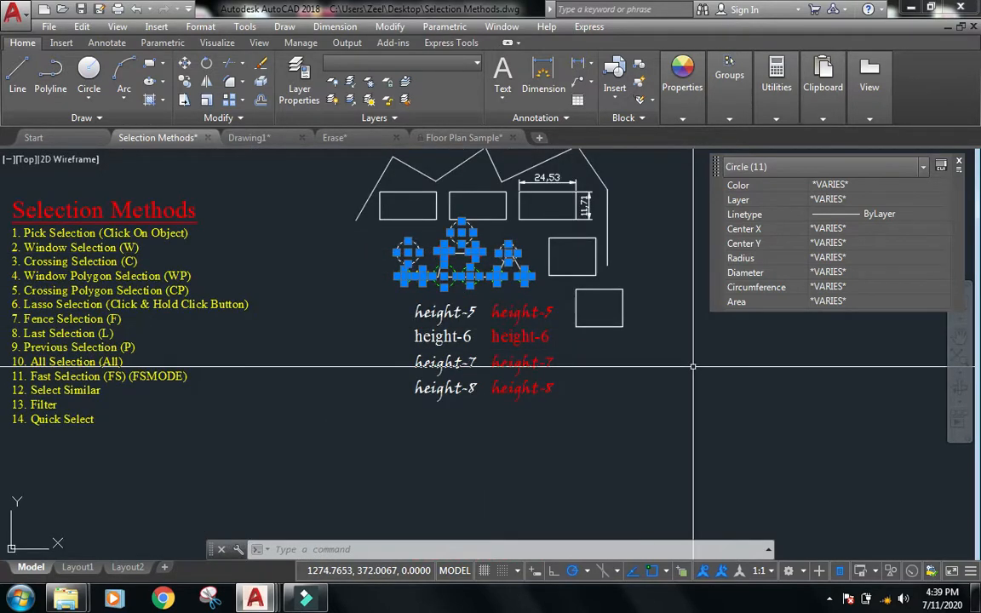
key("Escape")
key("Escape")
key("Escape")
Run FILTER again and choose Circle Radius as the select filter type.
mouse_move(702, 394)
middle_mouse_down()
mouse_move(785, 401)
mouse_move(774, 413)
middle_mouse_up()
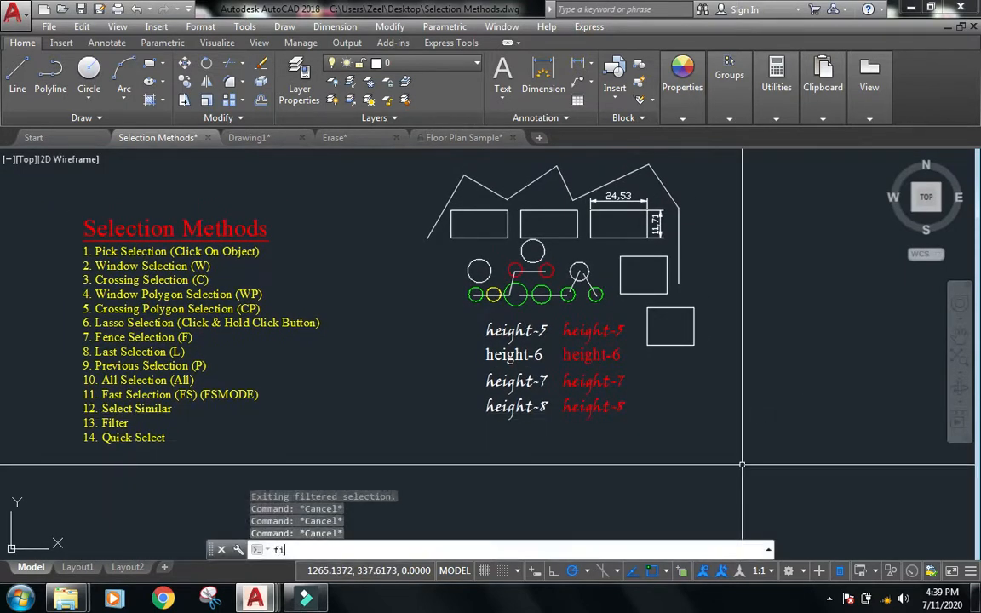
type("fi")
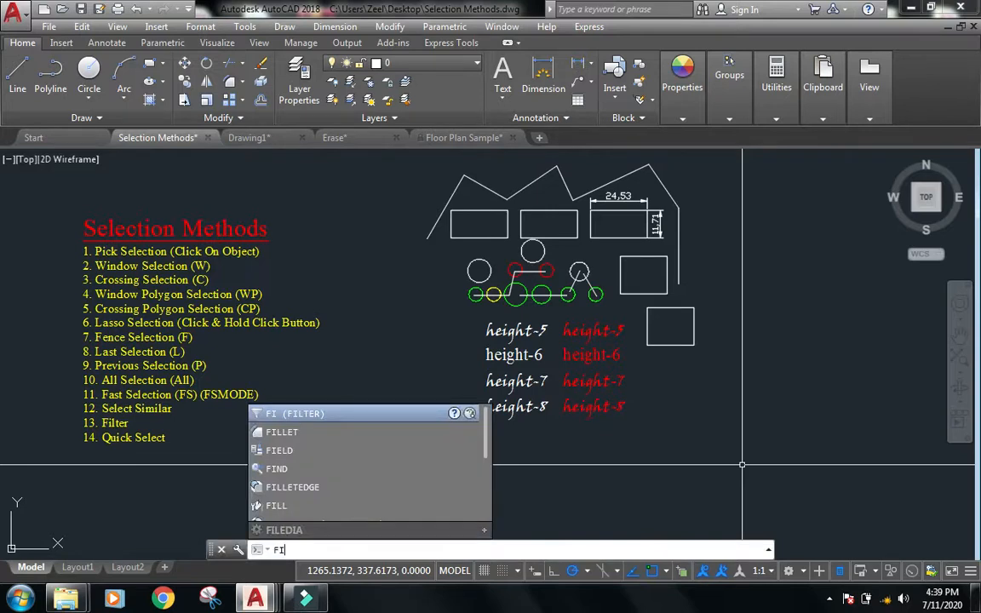
key("Return")
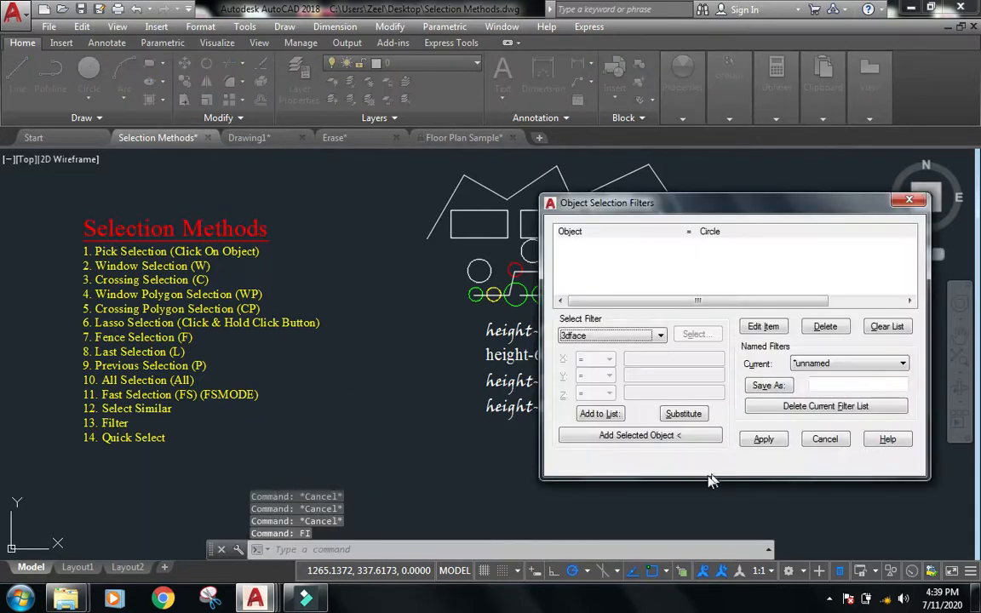
left_click(660, 334)
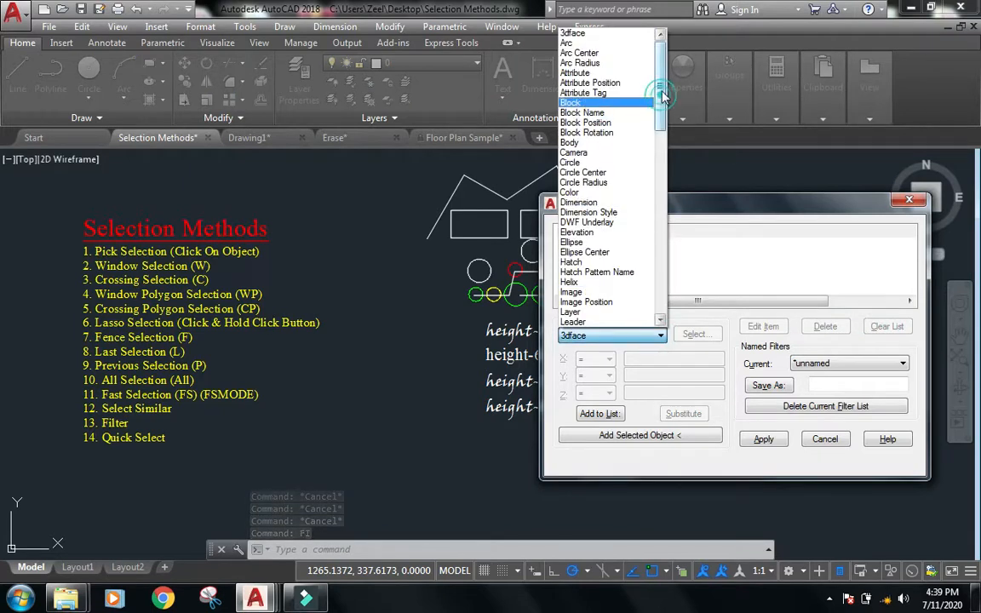
left_click(600, 162)
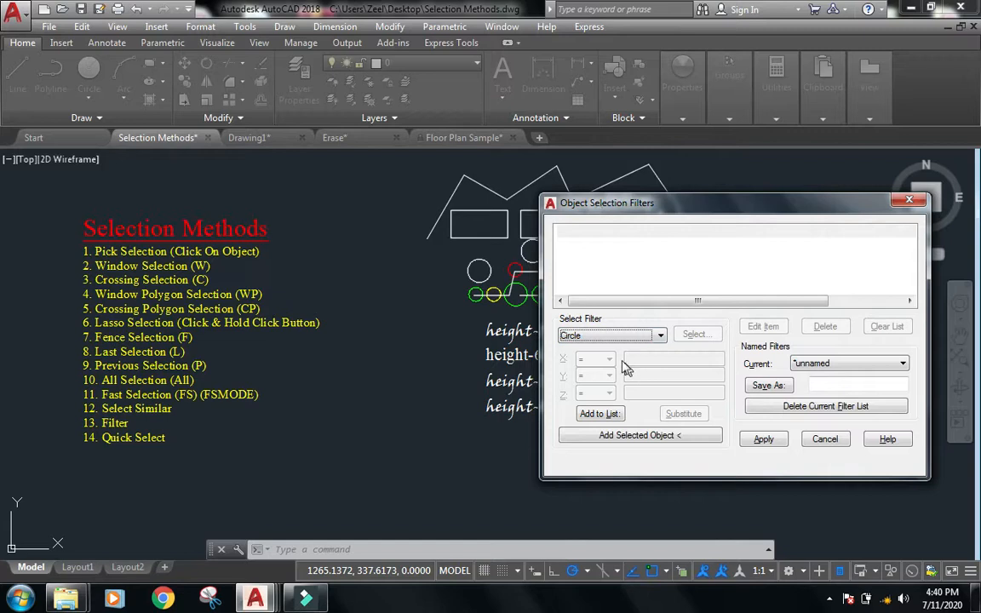
left_click(660, 337)
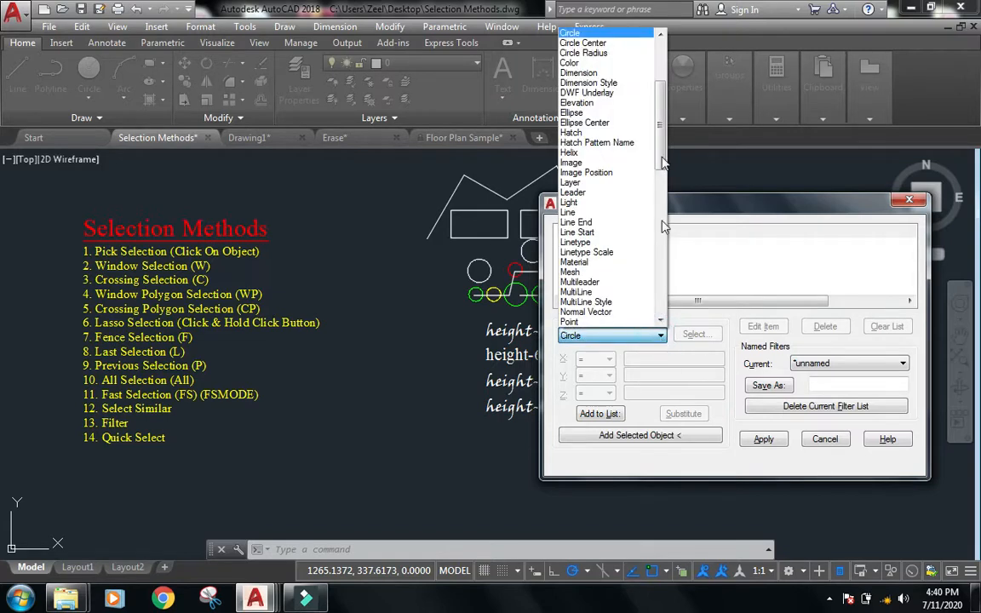
scroll(663, 110, "up", 5)
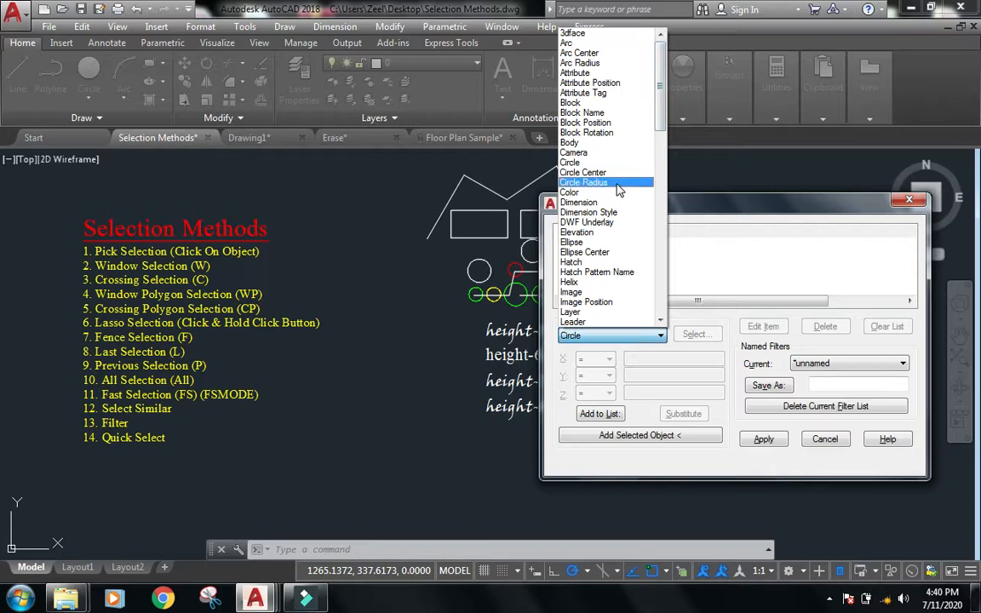
left_click(597, 184)
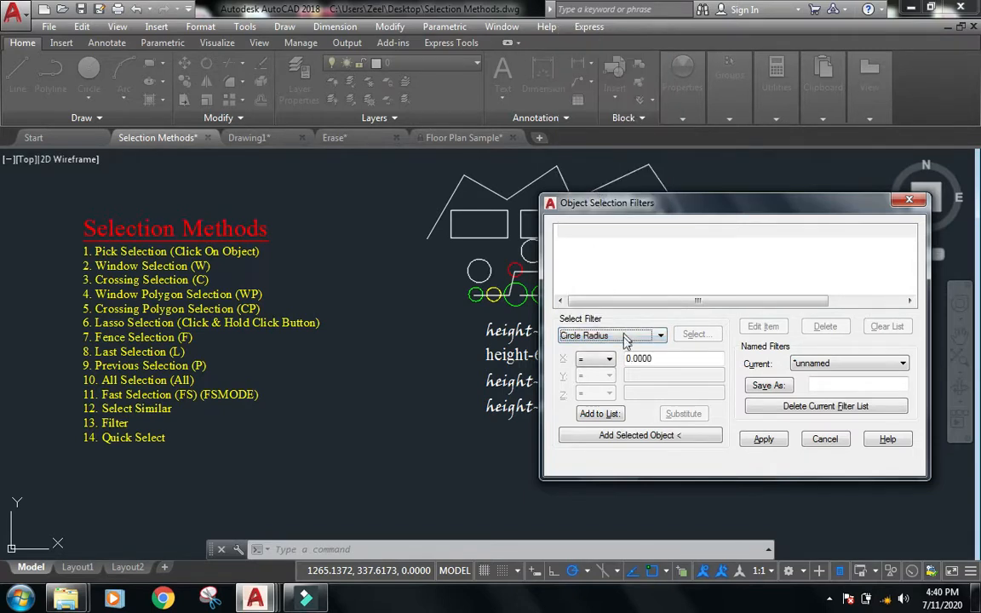
Set the Circle Radius condition to <= 5 and add it to the filter list.
left_click(609, 359)
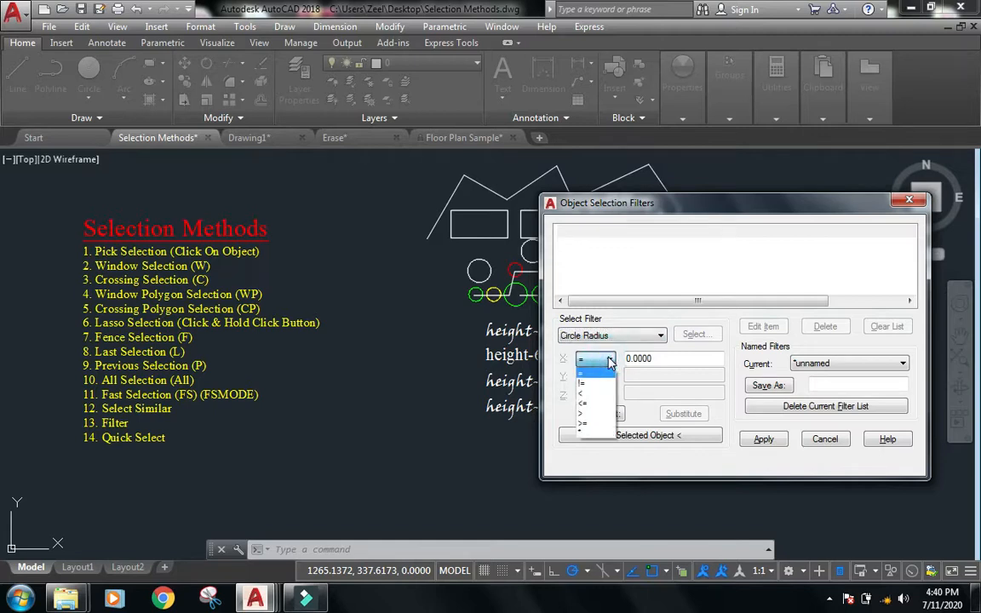
left_click(591, 404)
double_click(660, 358)
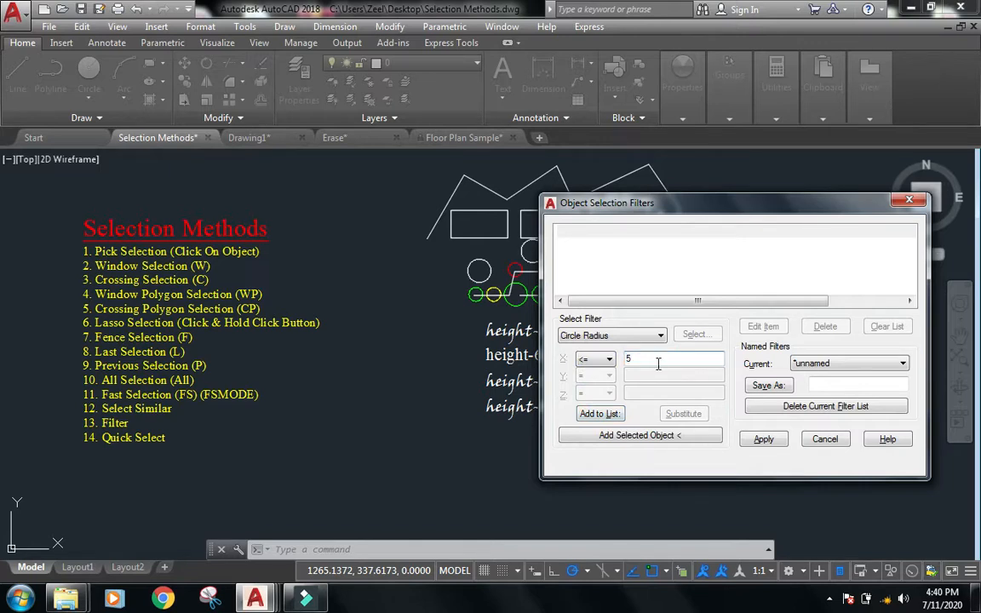
left_click(606, 414)
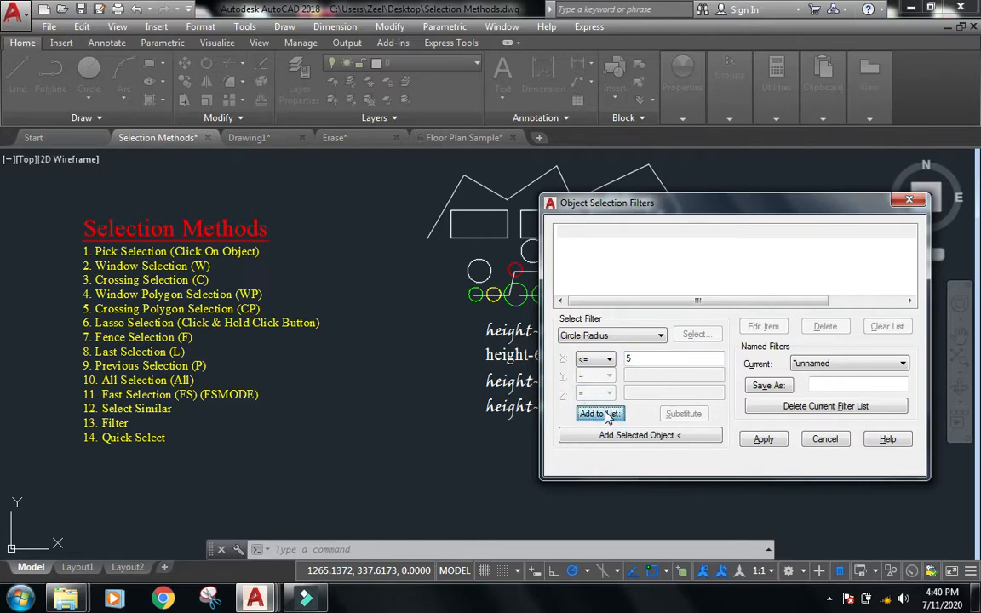
left_click(599, 414)
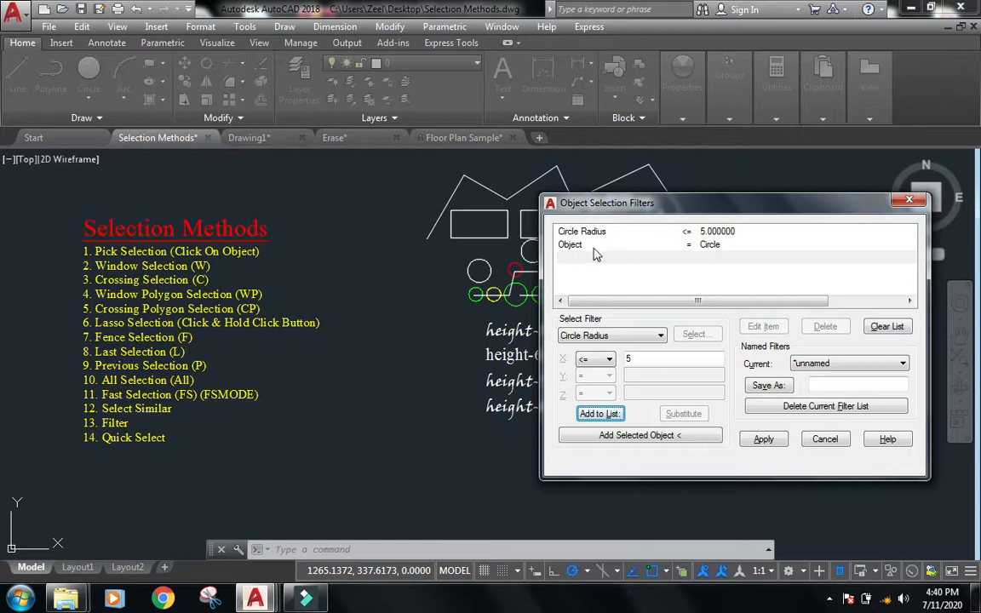
Apply the radius filter to a window around the whole drawing to select the small circles.
left_click(763, 440)
left_click(856, 481)
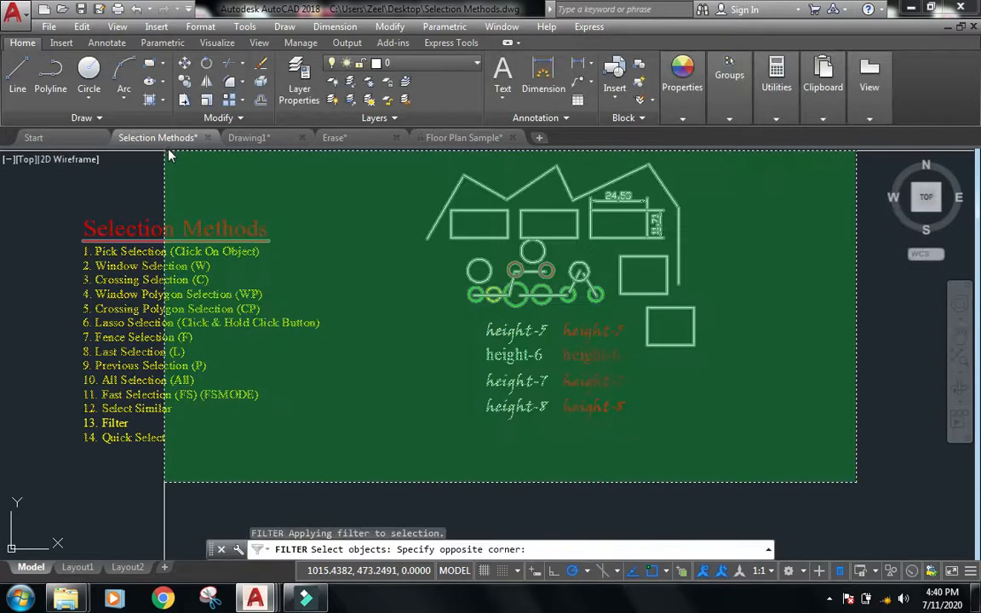
left_click(169, 155)
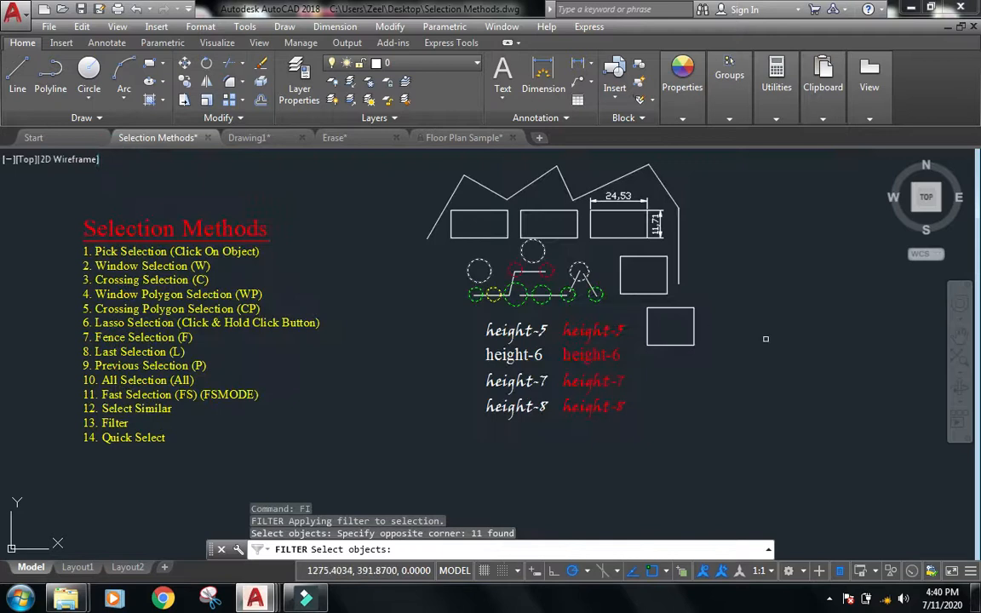
key("Return")
Reopen the Object Selection Filters dialog with the filtered circles still selected.
scroll(615, 236, "up", 2)
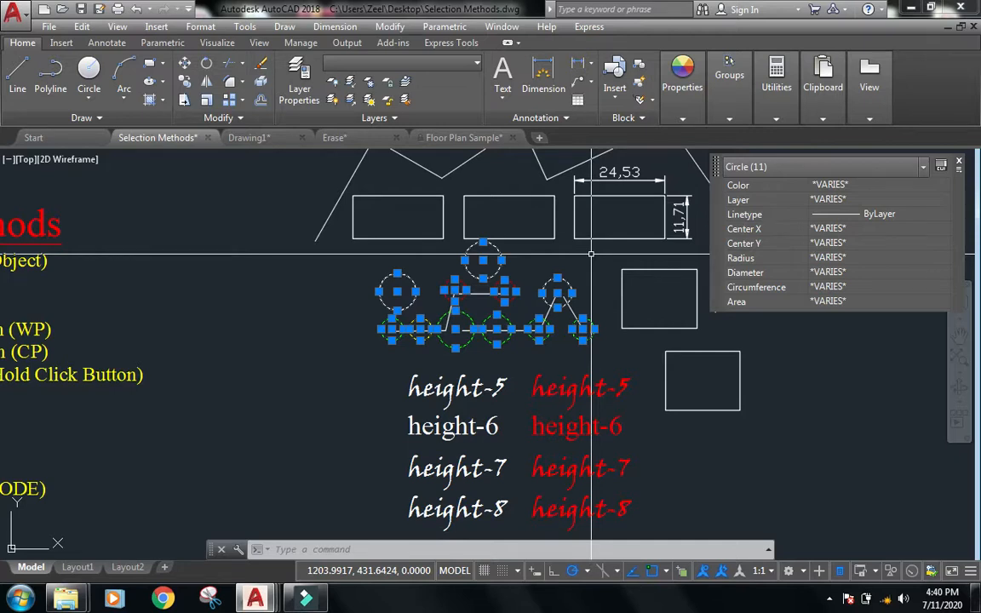
key("Escape")
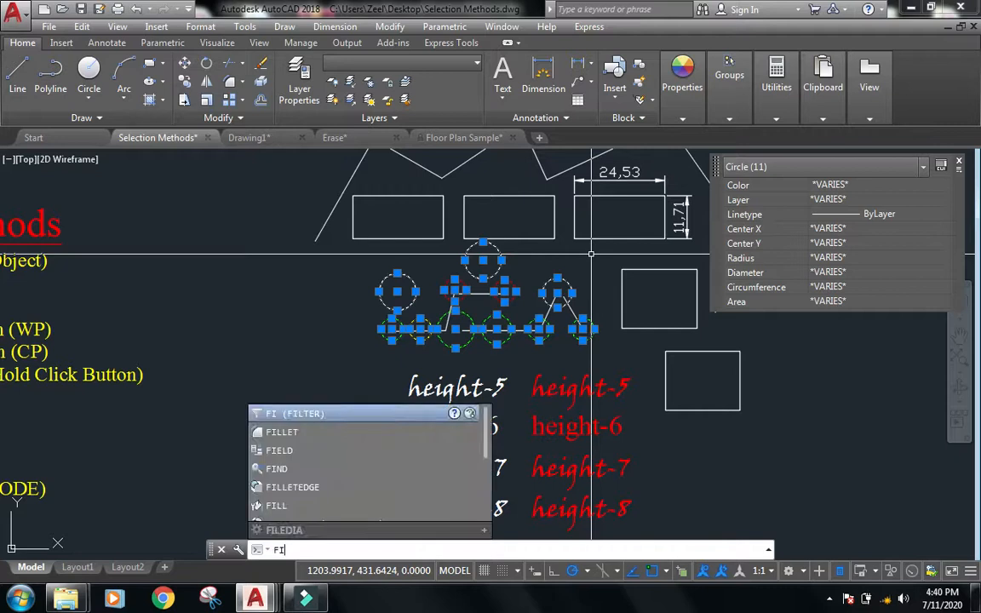
key("Return")
left_click_drag(771, 203, 796, 168)
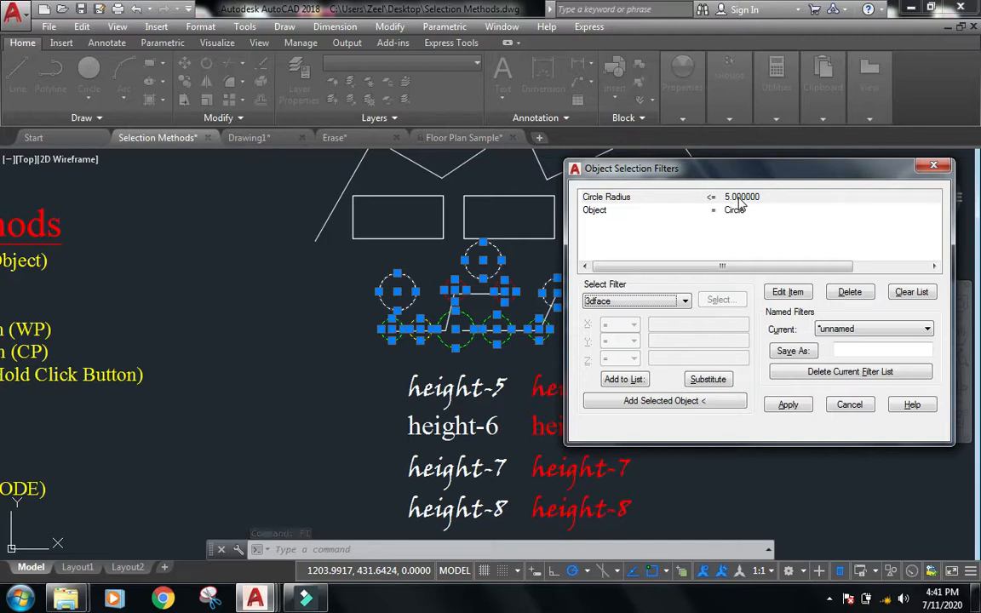
Add a Color = 3 filter to the list and apply it to the selected circles.
left_click(685, 301)
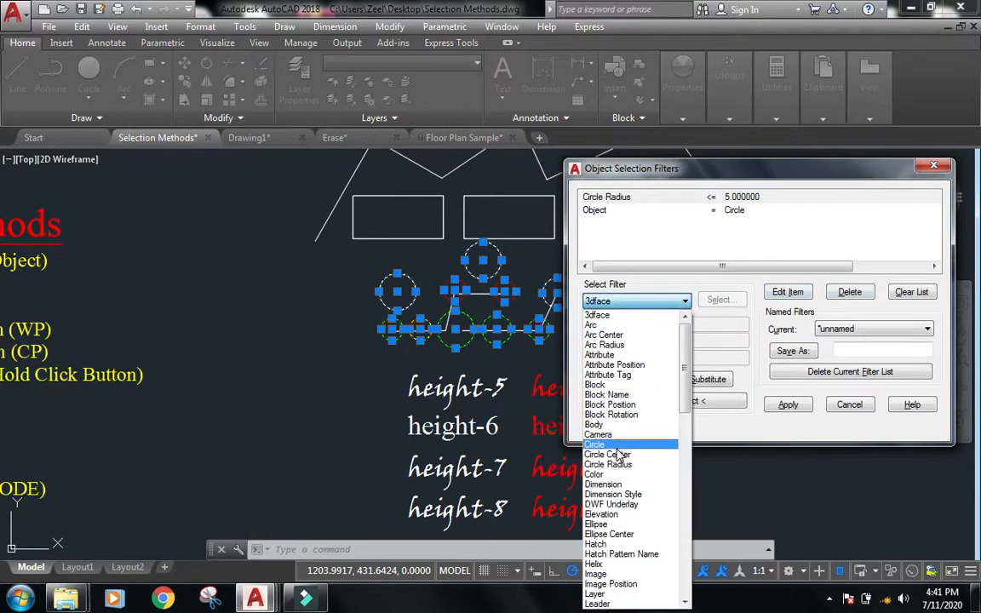
left_click(606, 474)
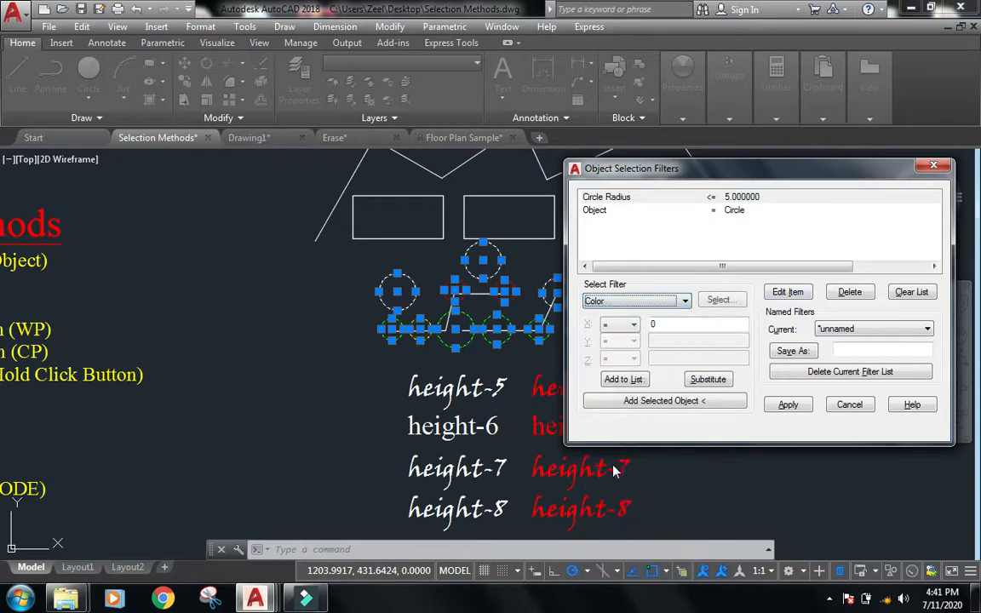
double_click(671, 324)
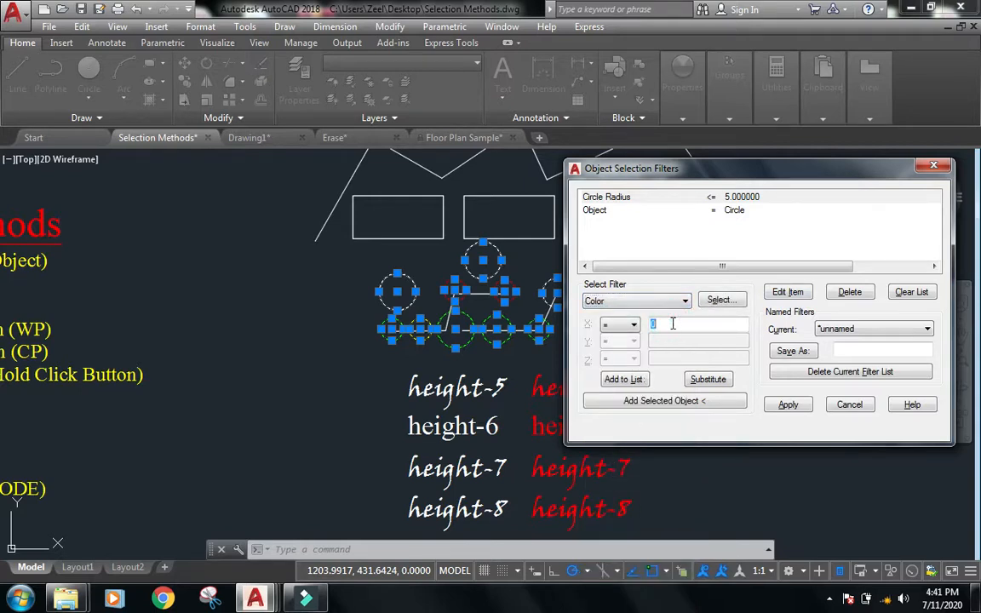
left_click(630, 381)
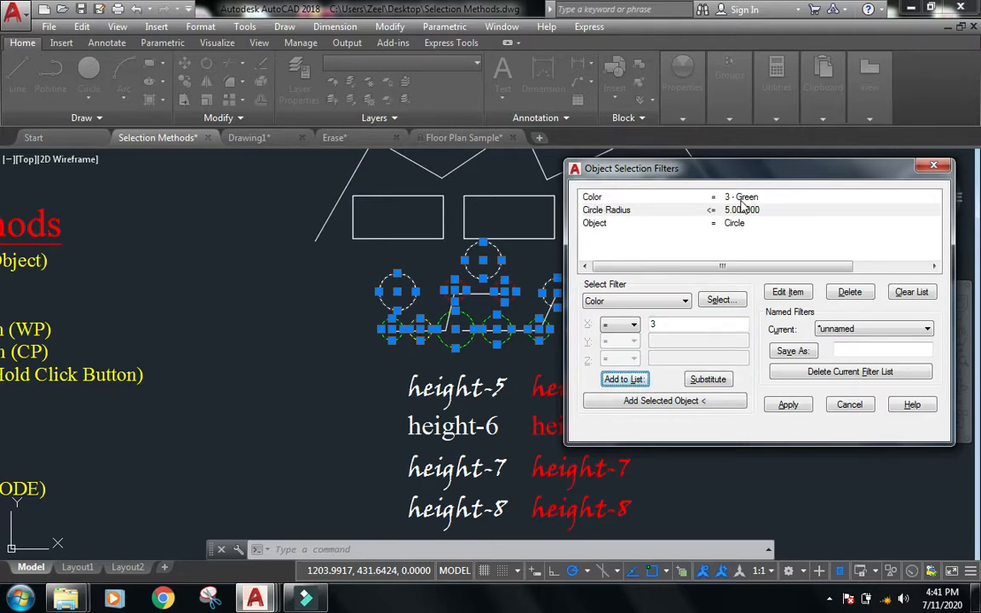
left_click(787, 405)
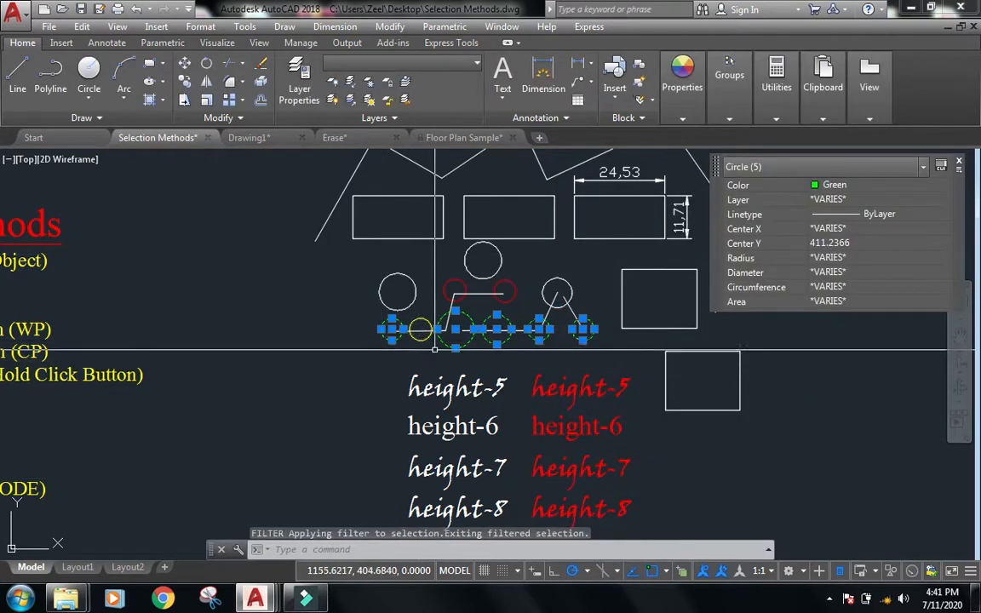
Examine the green circles left in the selection, then clear the selection.
scroll(545, 339, "up", 2)
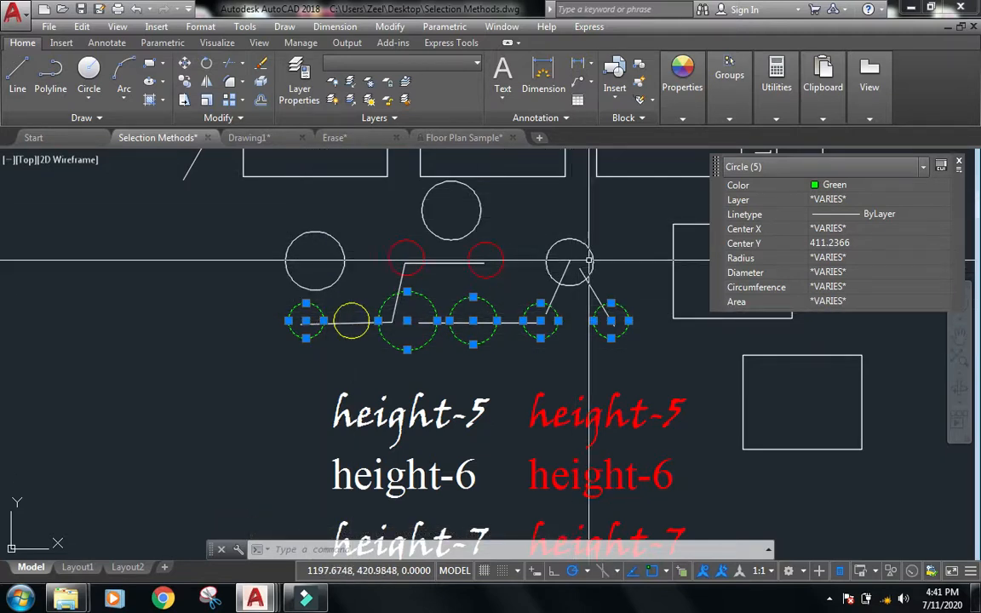
scroll(533, 234, "down", 2)
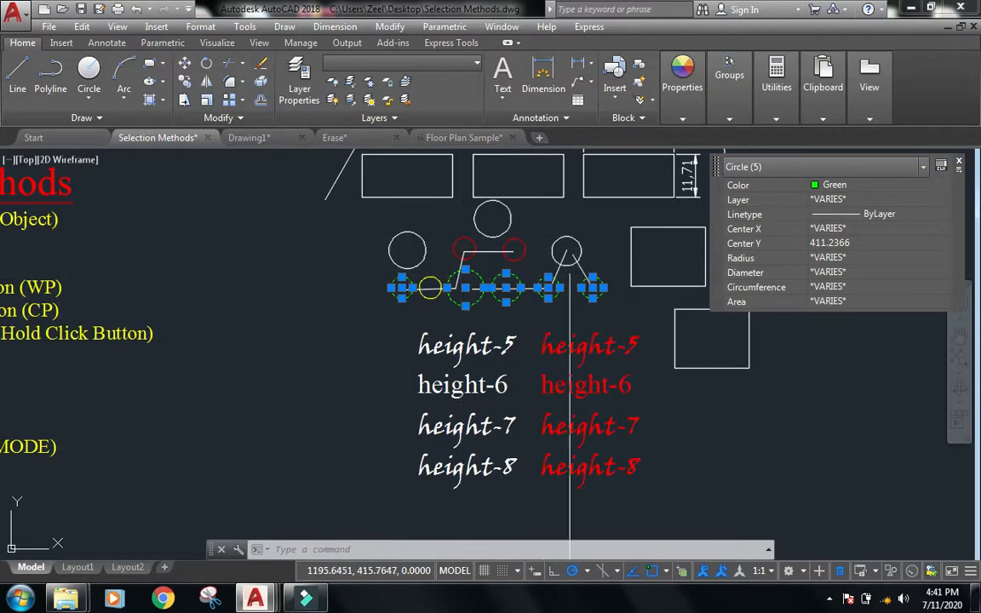
scroll(461, 340, "down", 2)
key("Escape")
key("Escape")
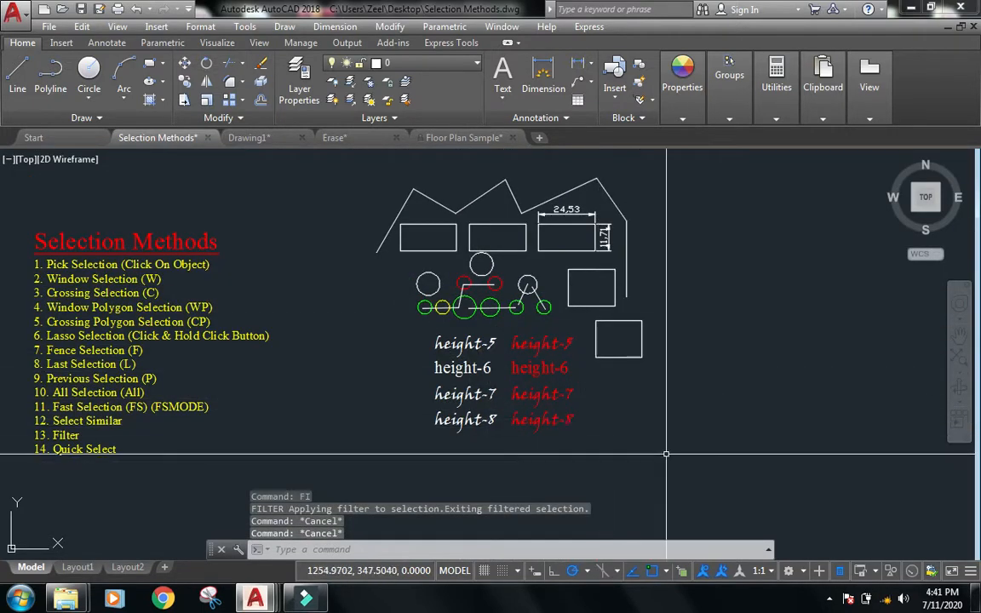
Run FILTER again and clear the existing filter list.
type("fi")
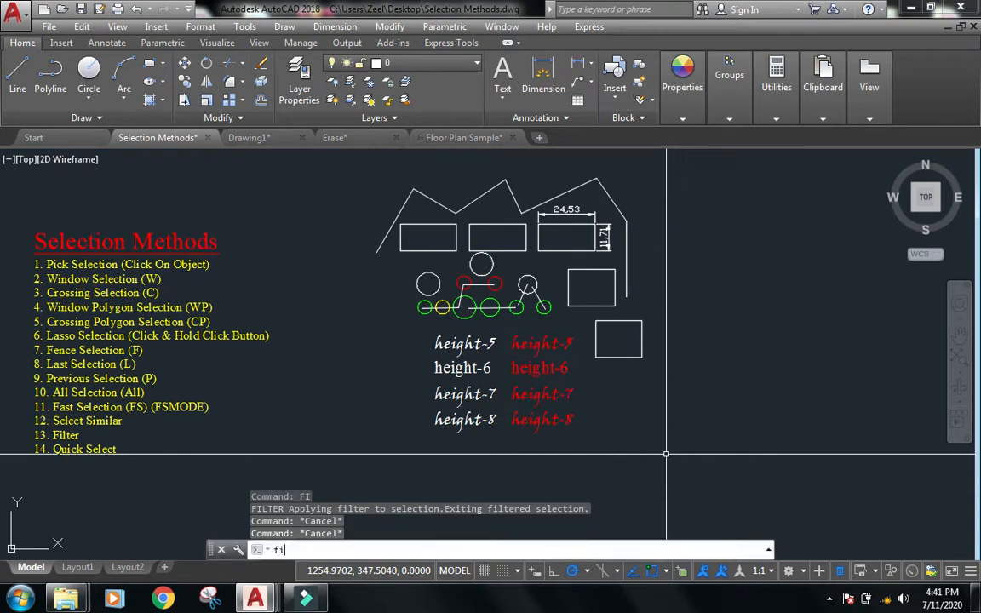
key("Return")
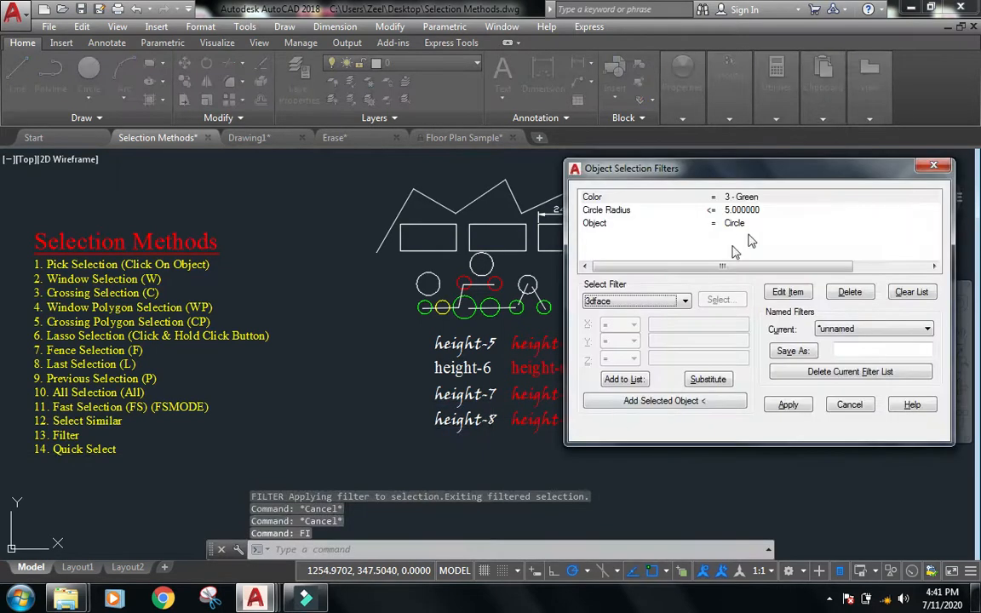
left_click_drag(757, 180, 295, 148)
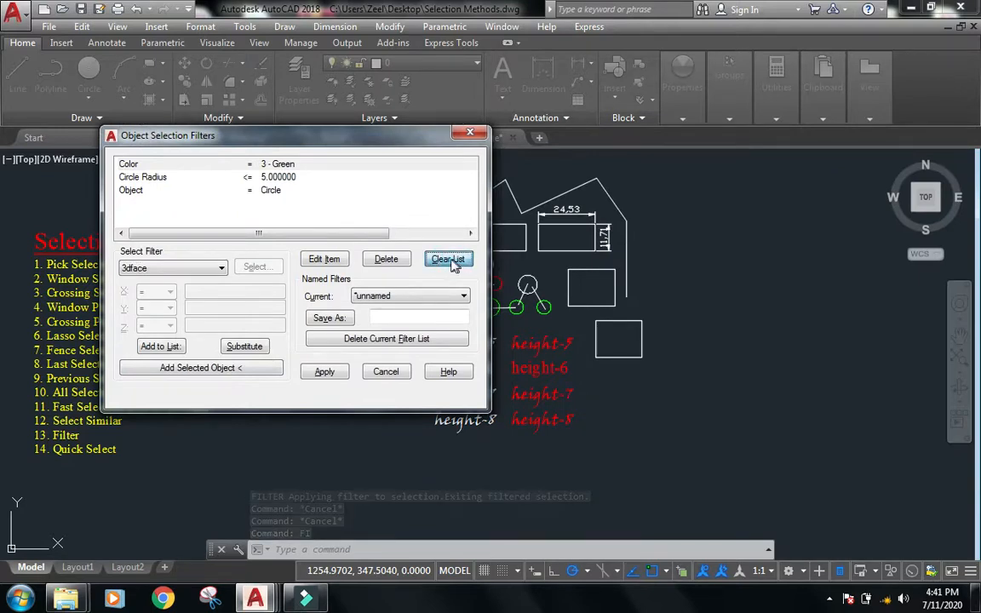
left_click(452, 263)
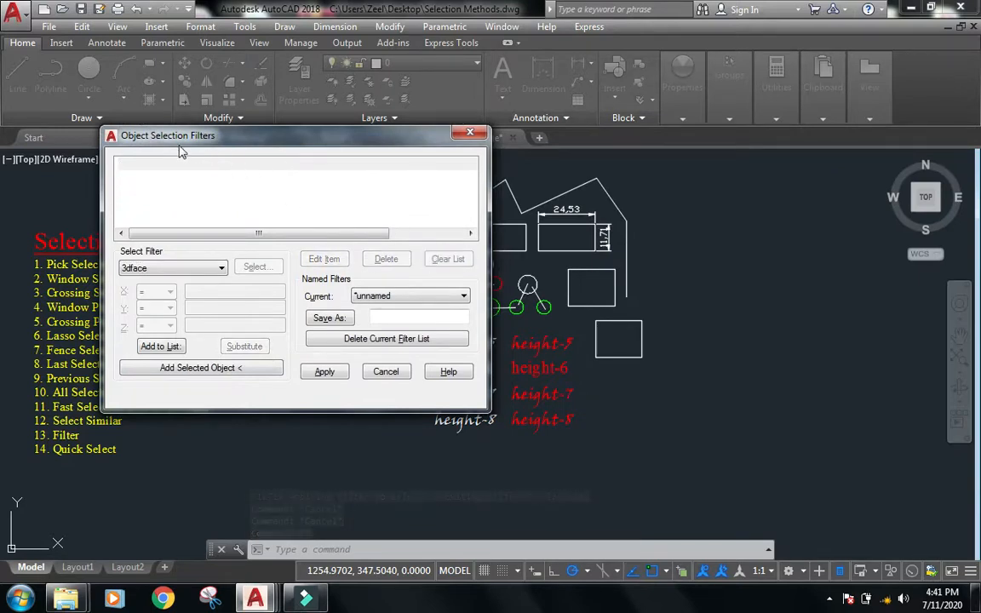
Choose the Text Style Name filter, pick the ve style, and add it to the filter list.
left_click(224, 271)
left_click_drag(220, 283, 213, 455)
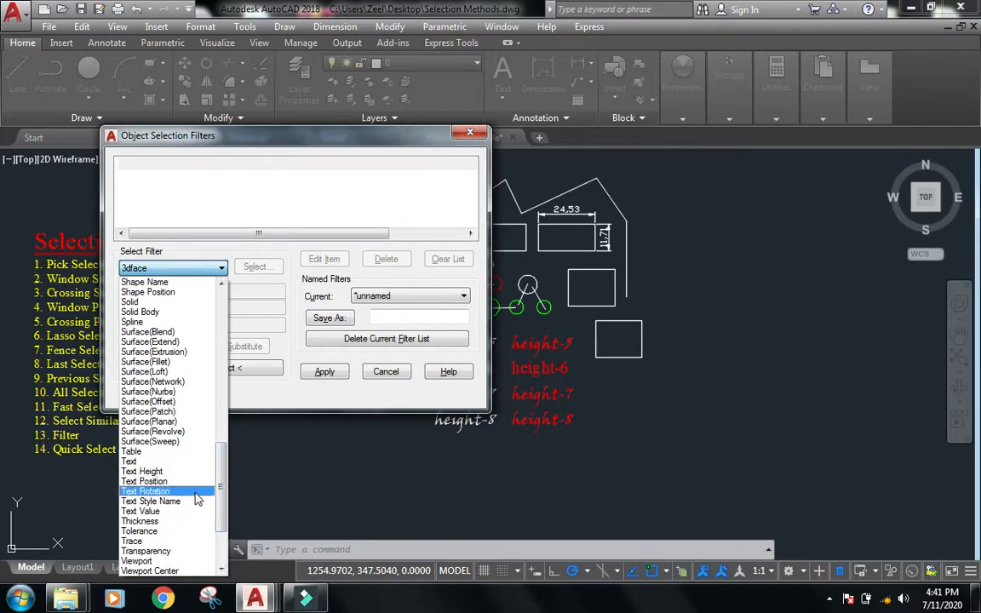
left_click(178, 504)
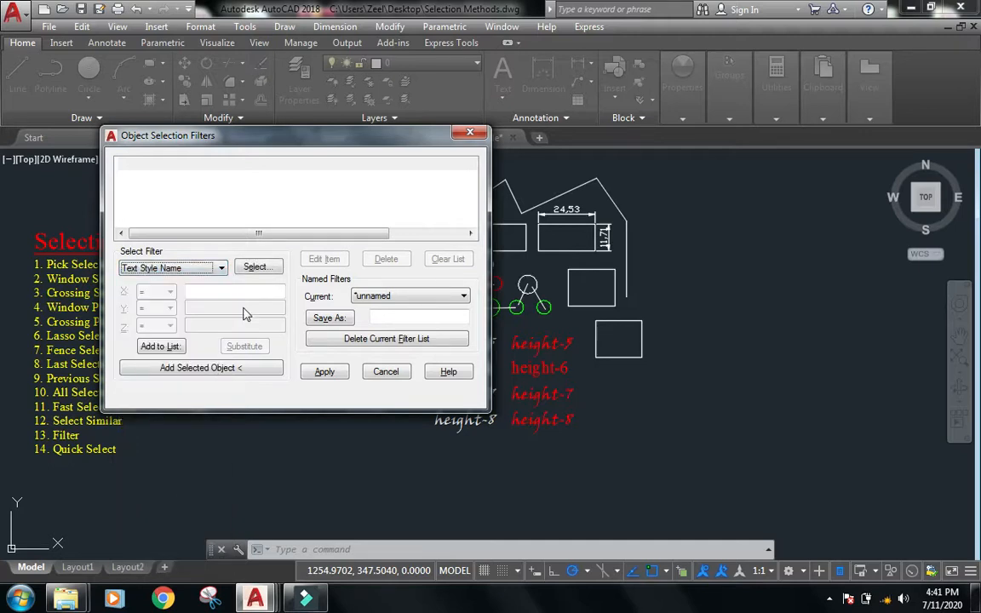
left_click(255, 268)
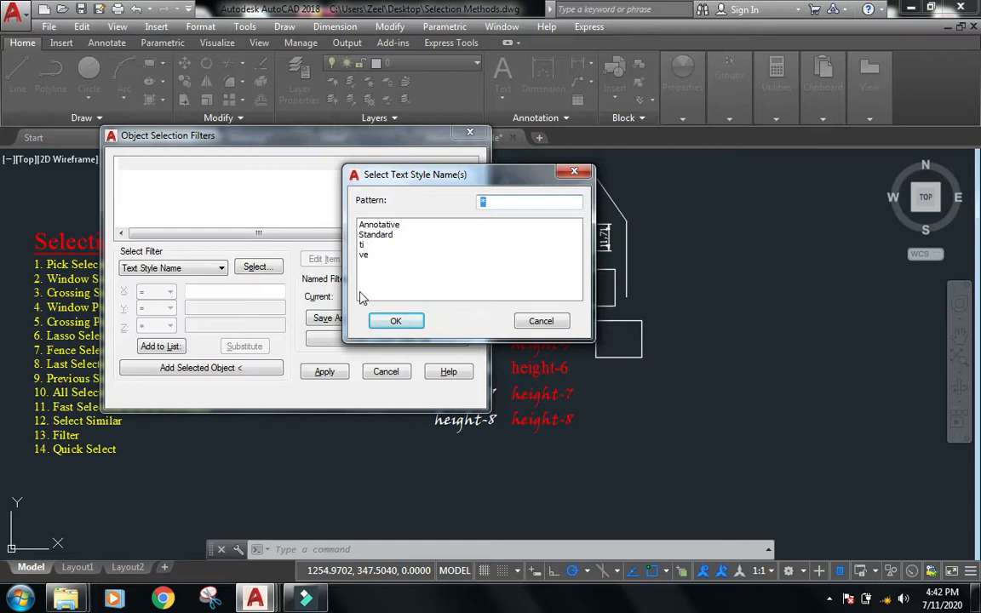
left_click(365, 256)
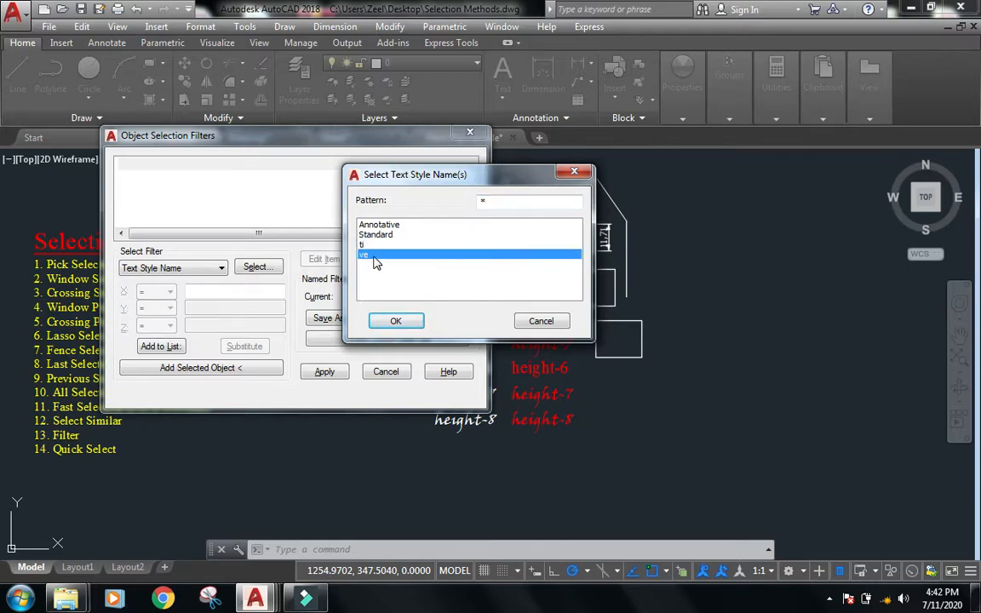
left_click(396, 322)
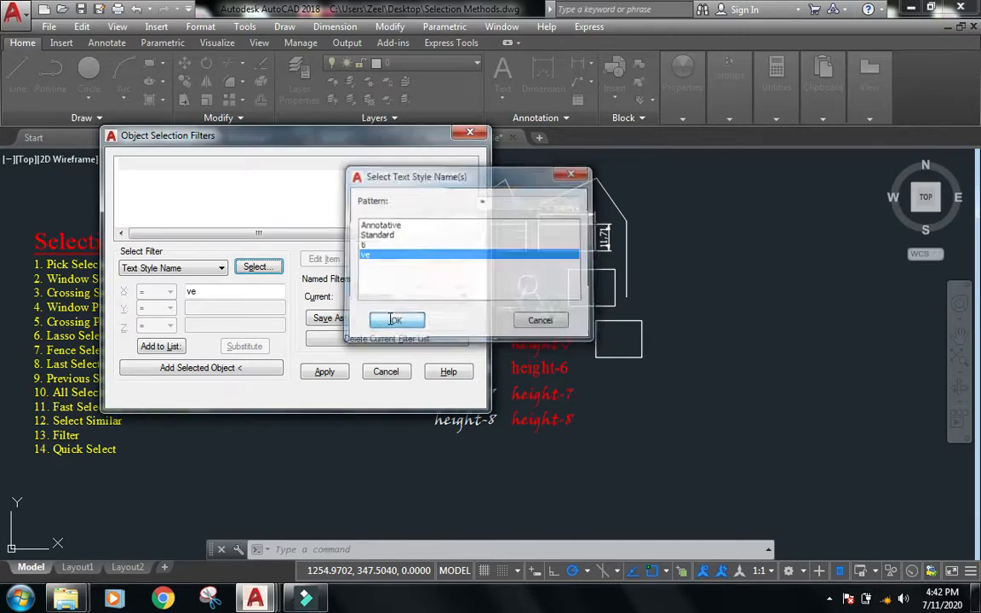
left_click(162, 348)
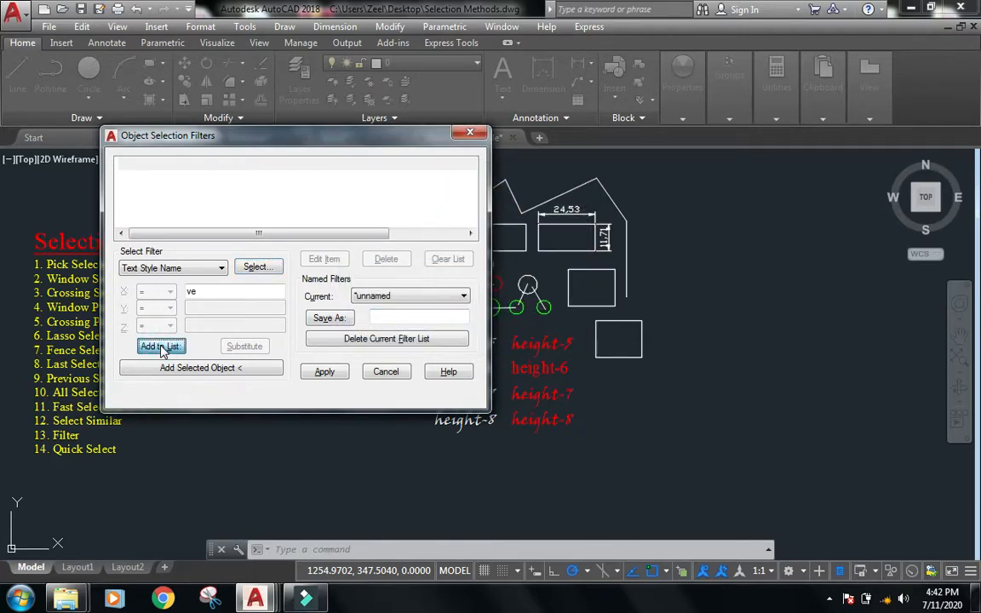
Apply the ve text style filter to a window around the whole drawing.
left_click(329, 374)
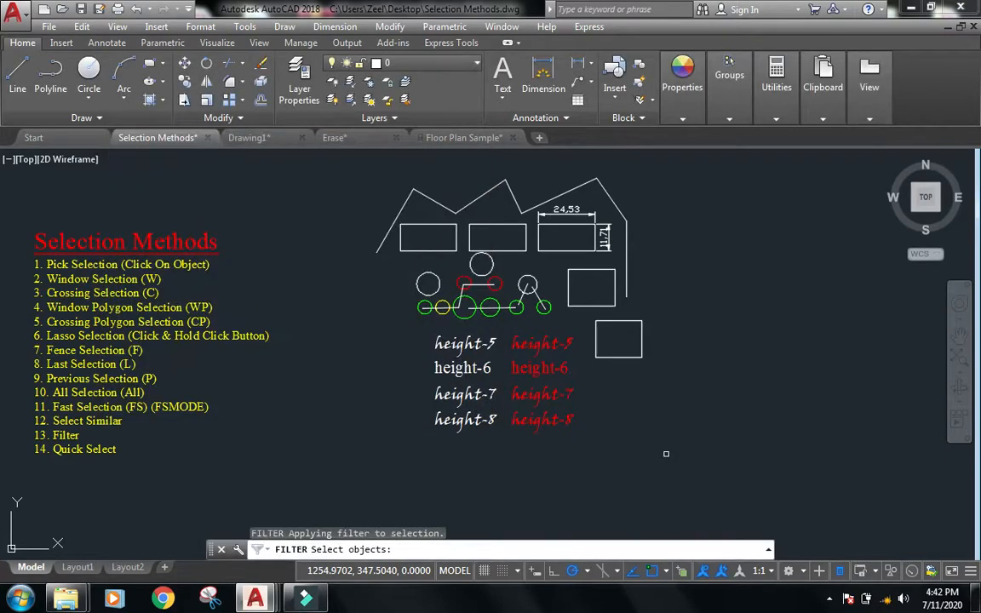
left_click(705, 459)
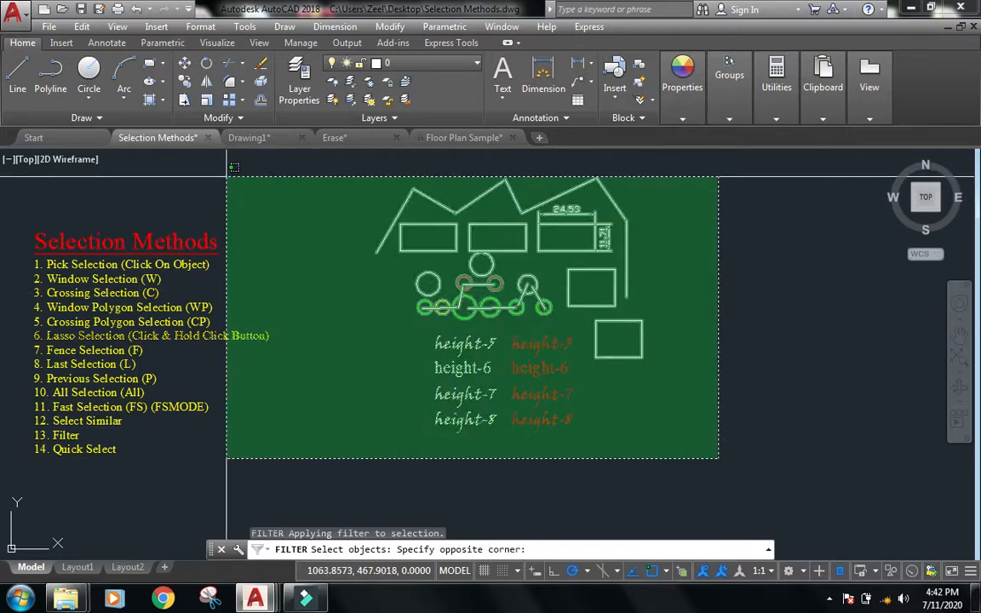
left_click(226, 180)
key("Return")
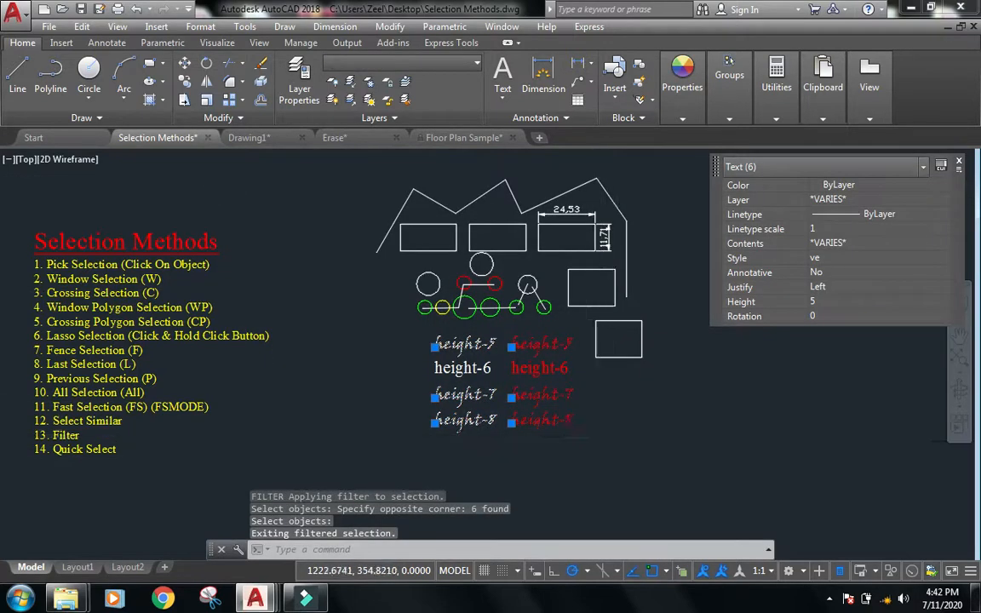
Examine the selected ve-style text objects, then clear the selection.
scroll(592, 436, "up", 4)
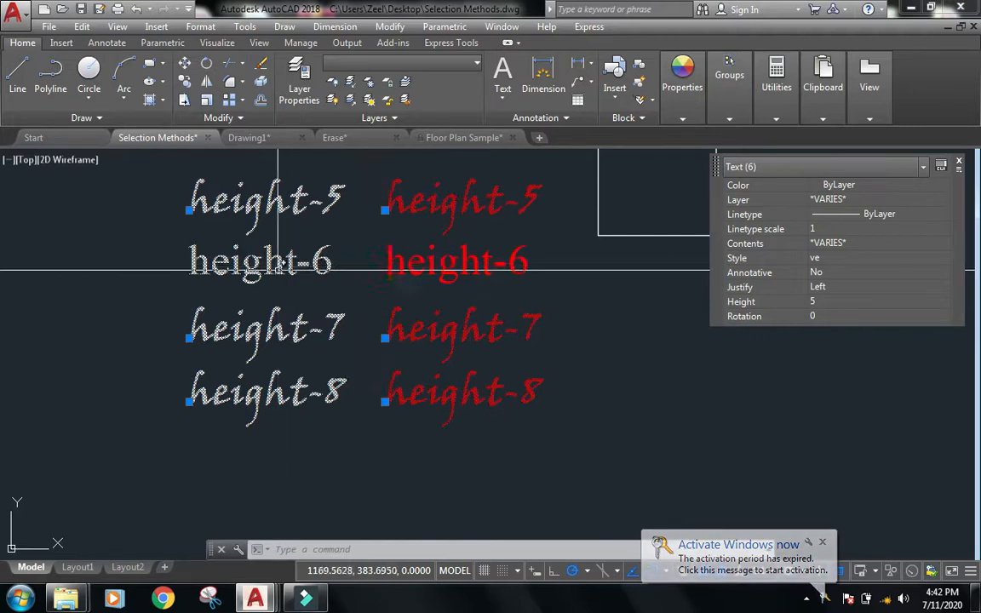
key("Escape")
key("Escape")
scroll(279, 270, "down", 2)
Run FILTER again and substitute the text style filter value with the ti style.
type("fi")
key("Return")
mouse_move(332, 141)
left_mouse_down()
mouse_move(493, 142)
mouse_move(516, 152)
left_mouse_up()
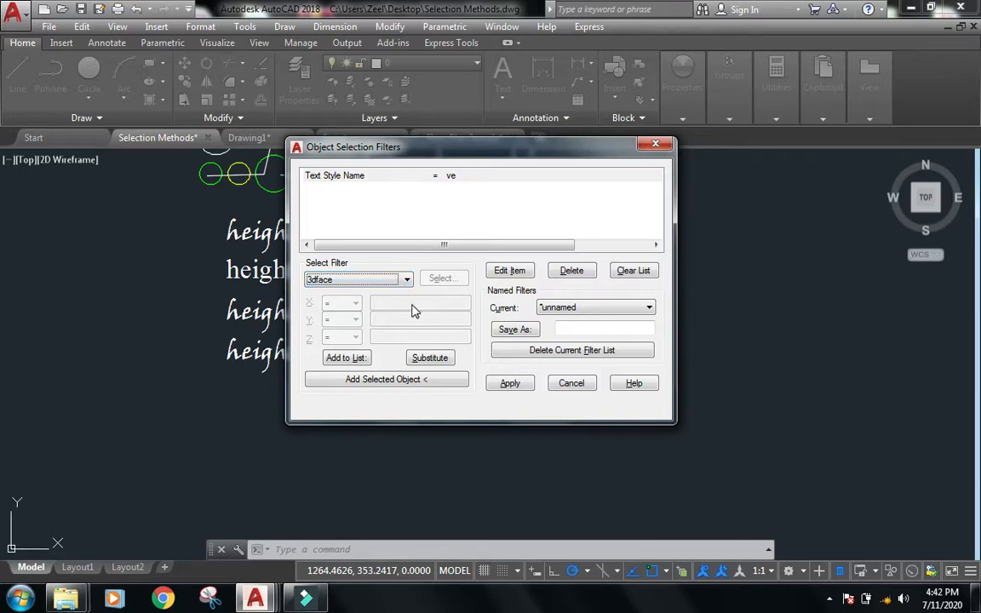
left_click(510, 273)
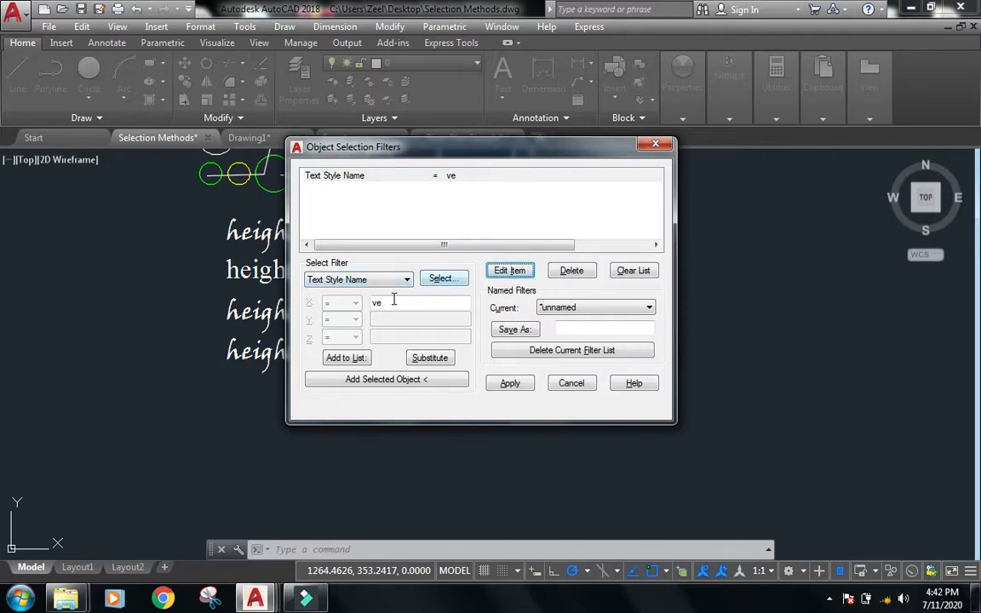
left_click(443, 279)
left_click(362, 244)
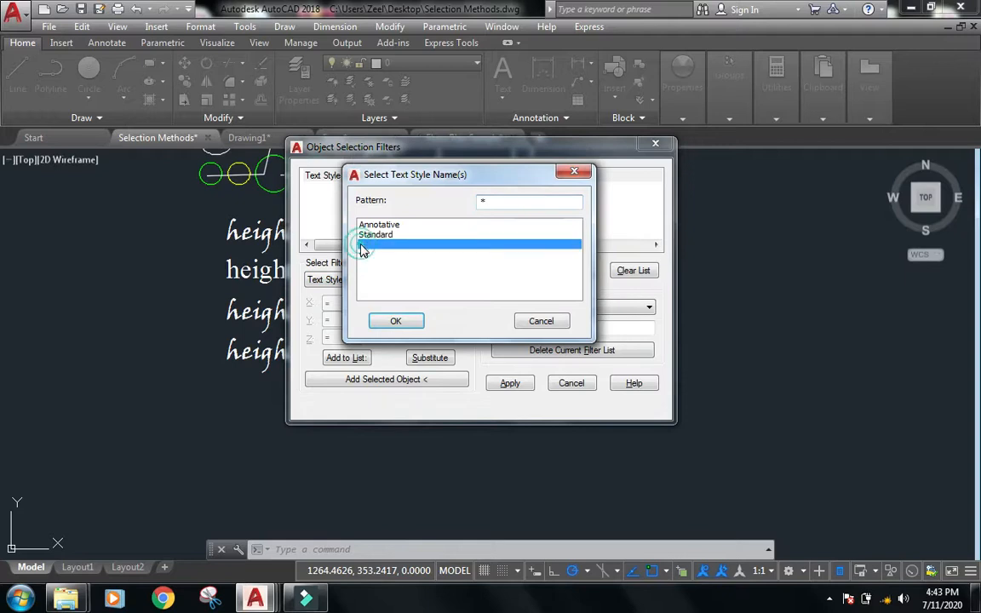
left_click(397, 322)
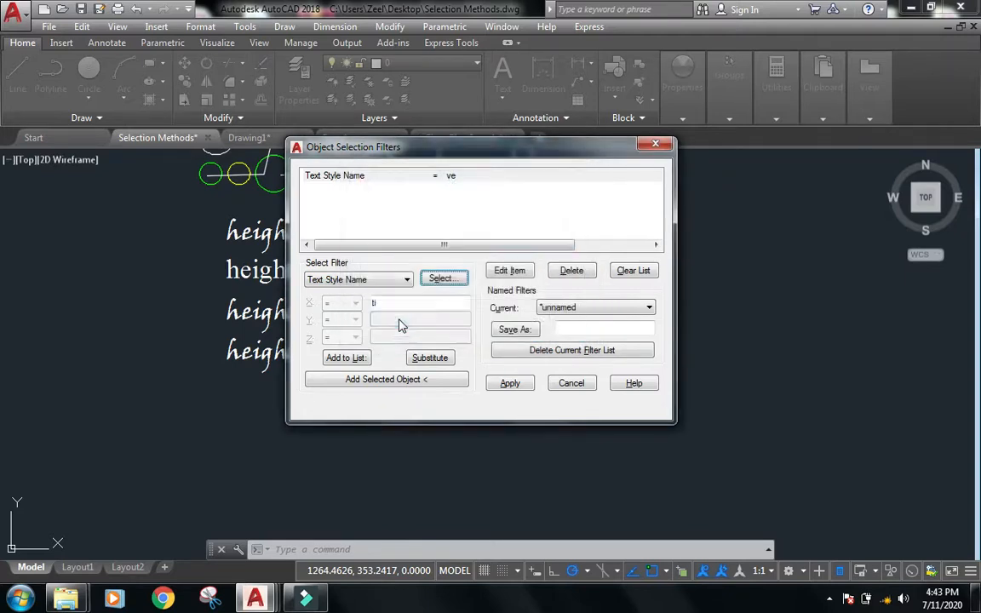
left_click(430, 358)
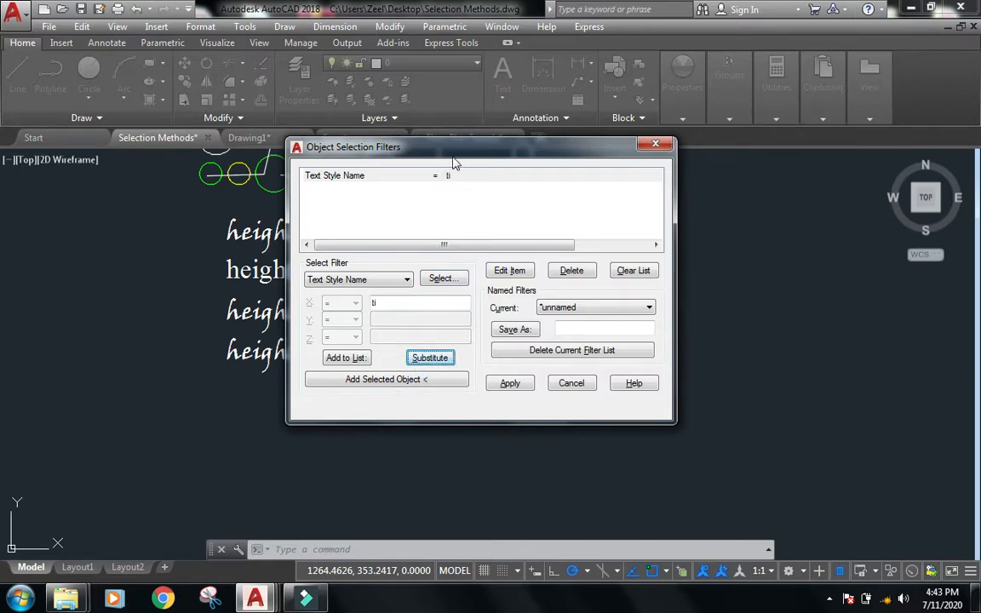
Apply the ti text style filter to a window around the height text.
left_click(510, 384)
left_click(567, 404)
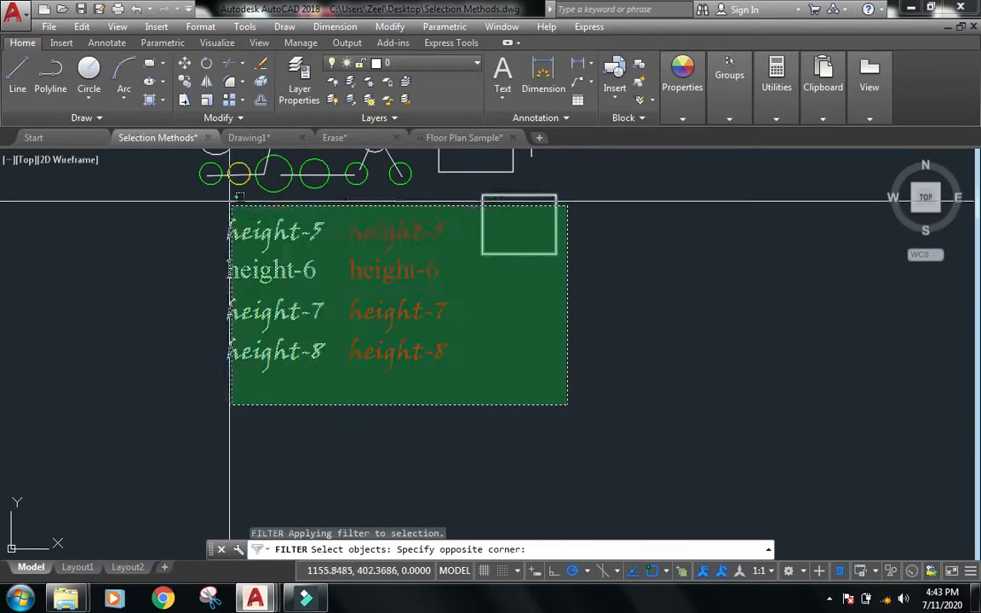
left_click(230, 202)
key("Return")
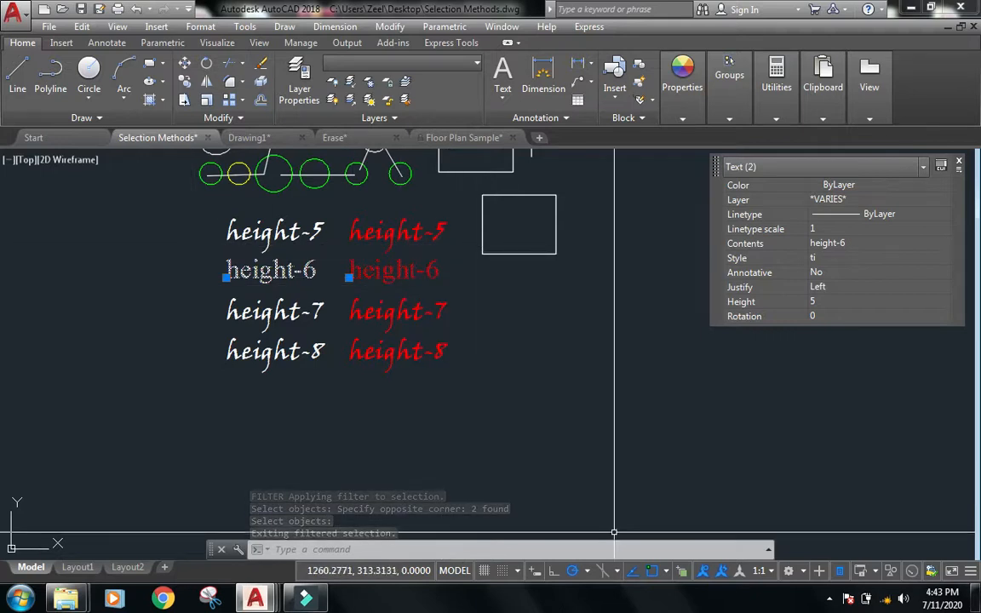
Clear the selection, run FILTER again and clear the filter list.
key("Escape")
key("Escape")
type("fi")
key("Return")
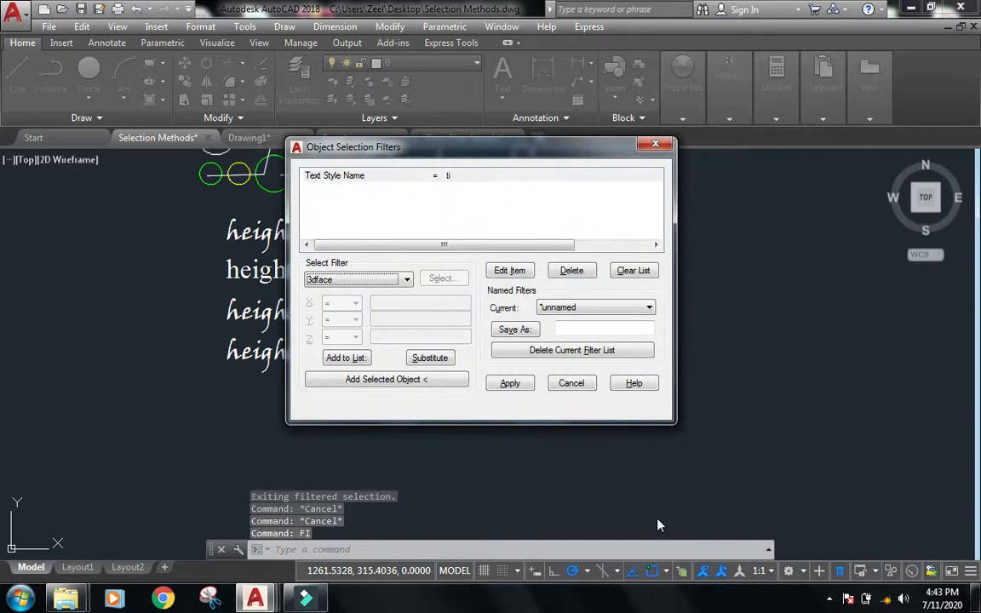
left_click(626, 272)
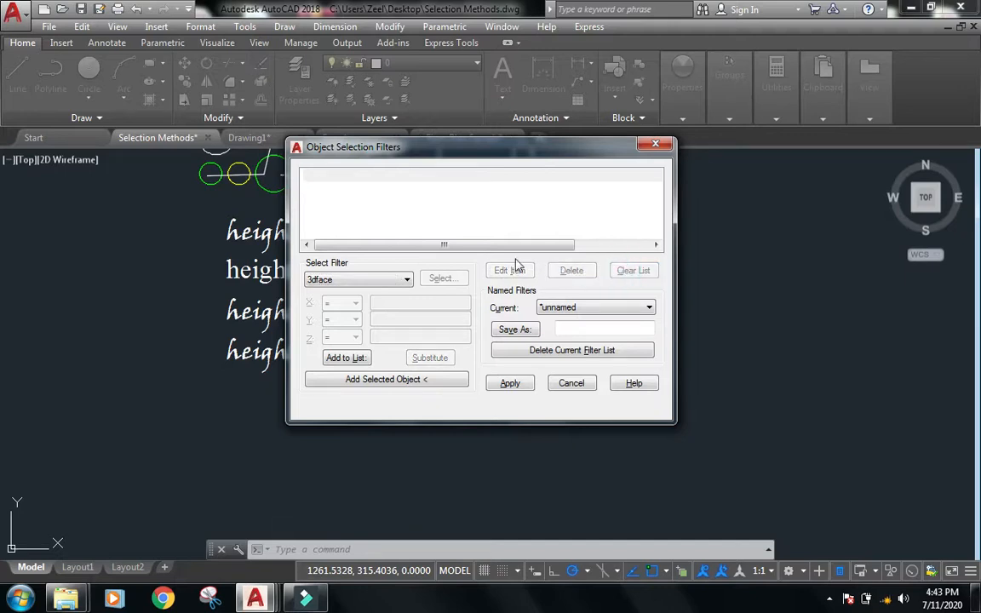
Add a Color = 3 filter to the list and save it as the named filter Green.
left_click(407, 283)
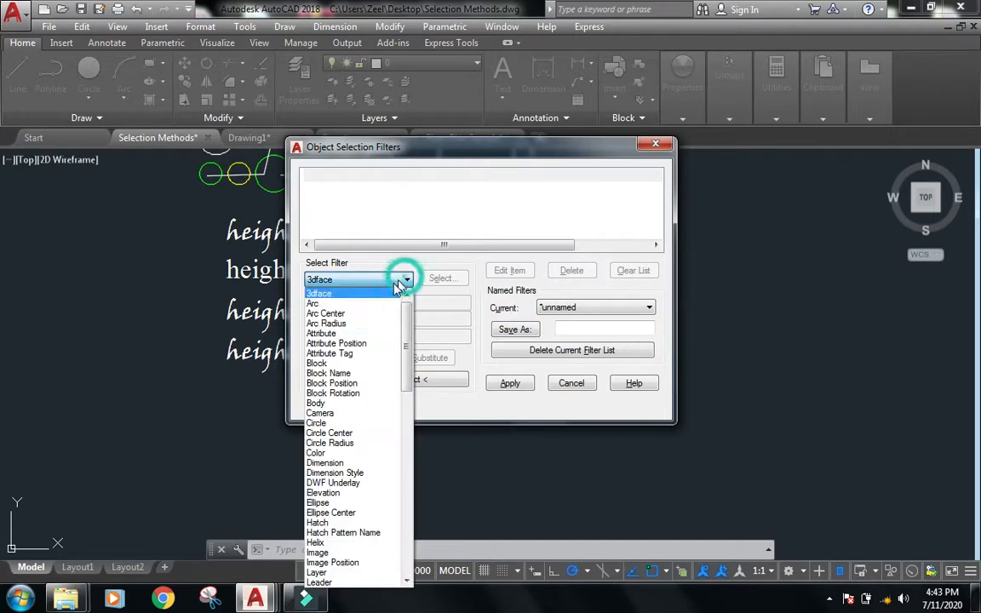
left_click(362, 453)
left_click_drag(395, 304, 358, 303)
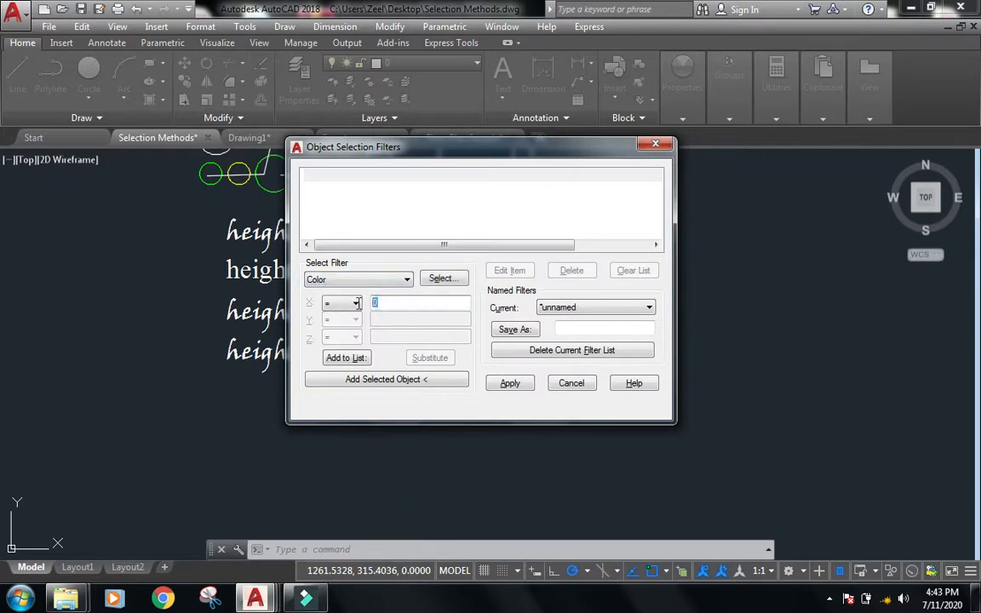
left_click_drag(458, 154, 607, 186)
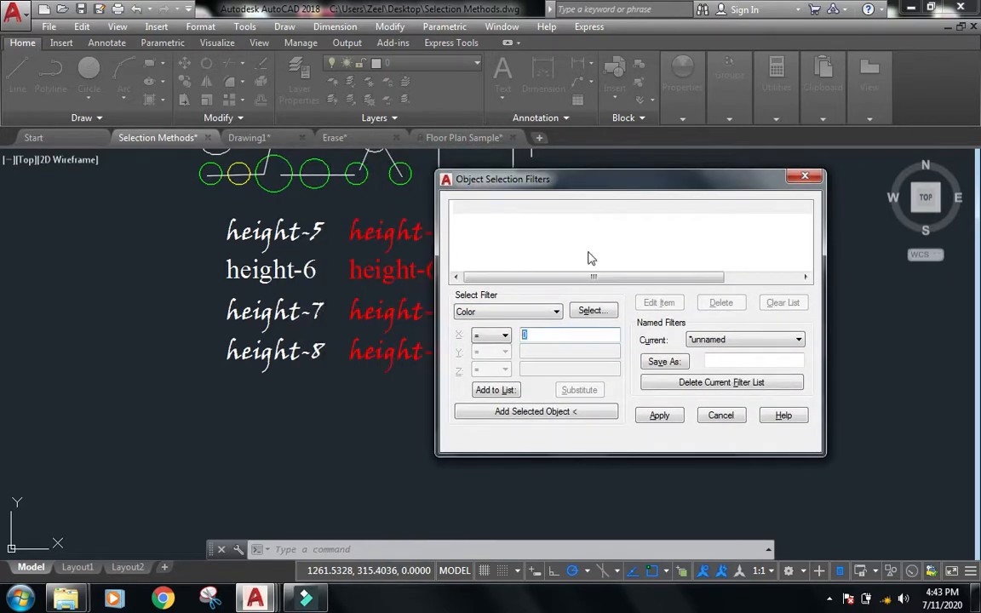
type("3")
left_click(504, 392)
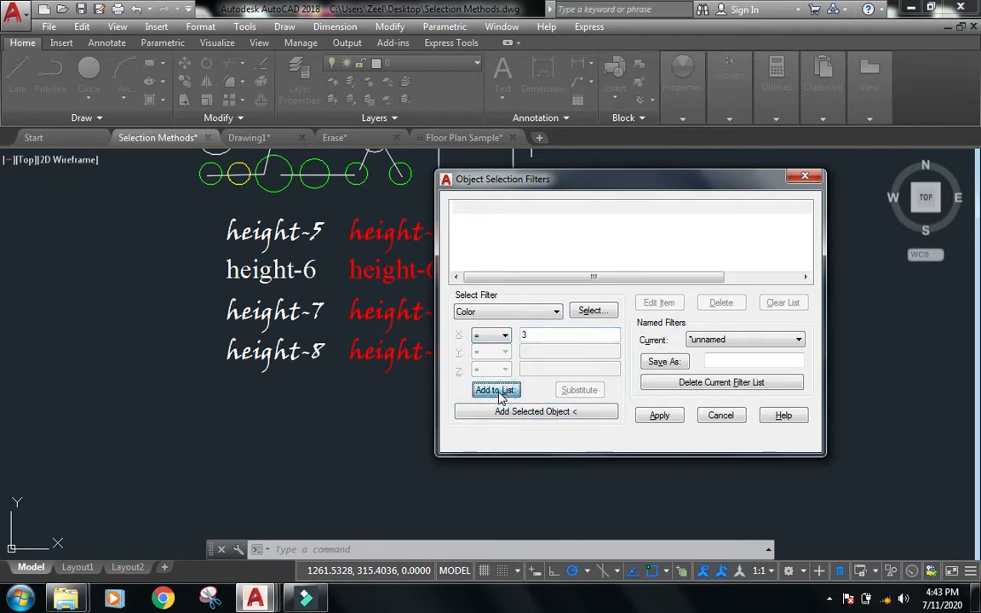
left_click(751, 363)
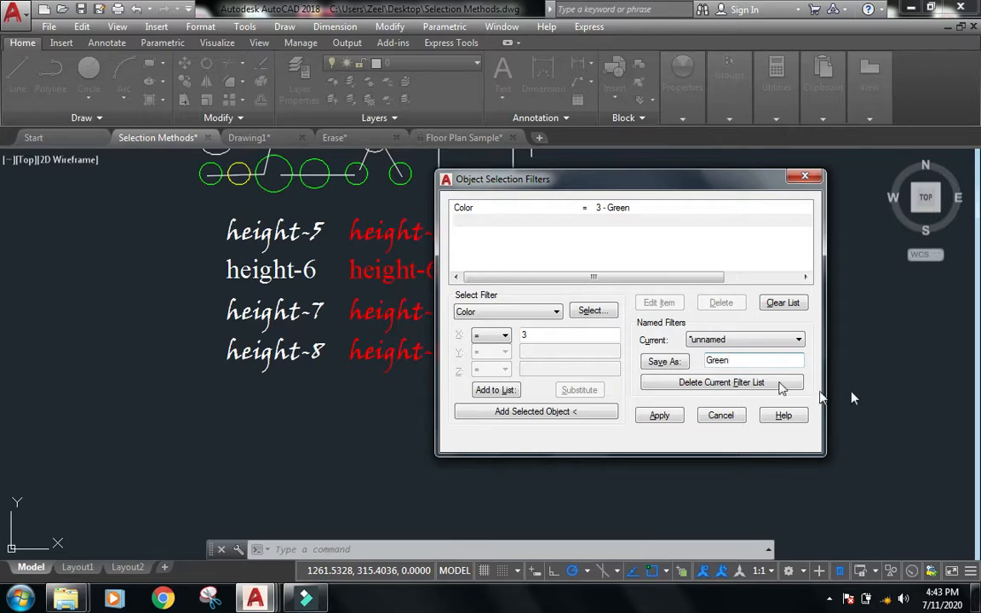
left_click(664, 362)
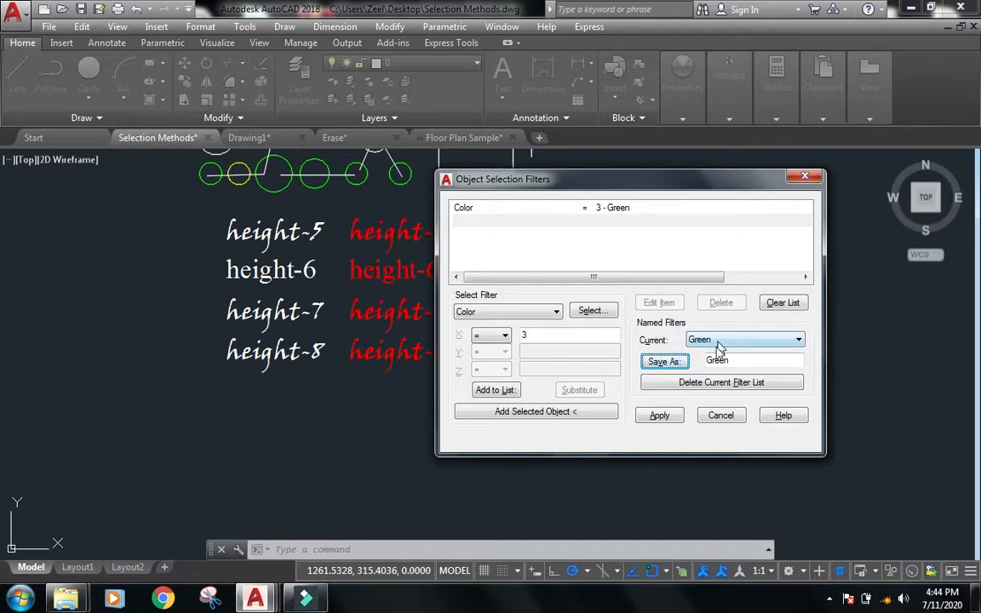
Apply the Green filter to a window around the whole drawing.
left_click(660, 415)
scroll(542, 367, "down", 3)
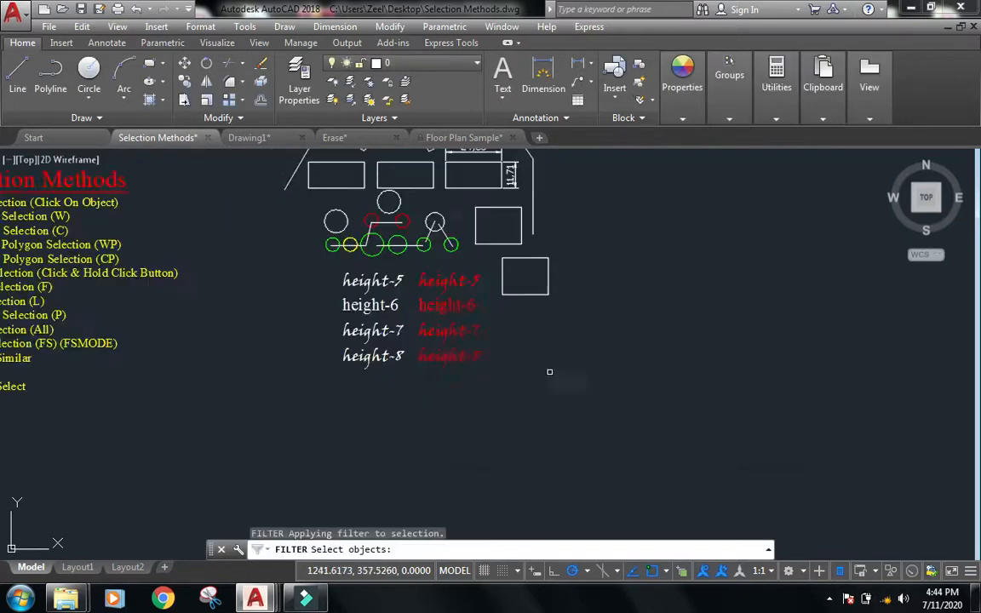
left_click(706, 426)
scroll(361, 296, "down", 2)
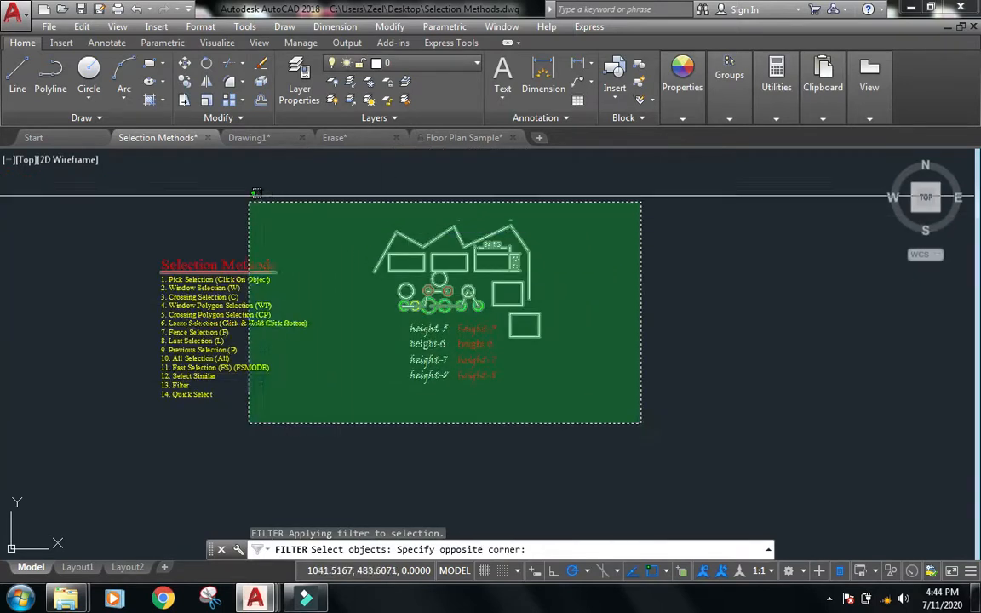
left_click(275, 206)
key("Return")
Move the five filtered green circles to a spot right of the height-8 text.
left_click(624, 390)
left_click(597, 418)
type("m")
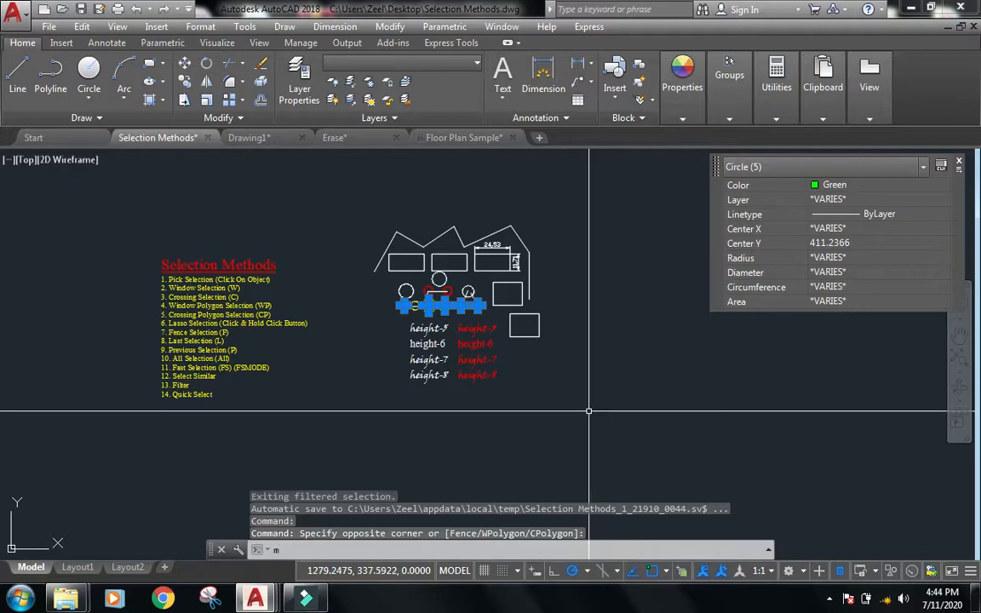
key("Return")
left_click(559, 383)
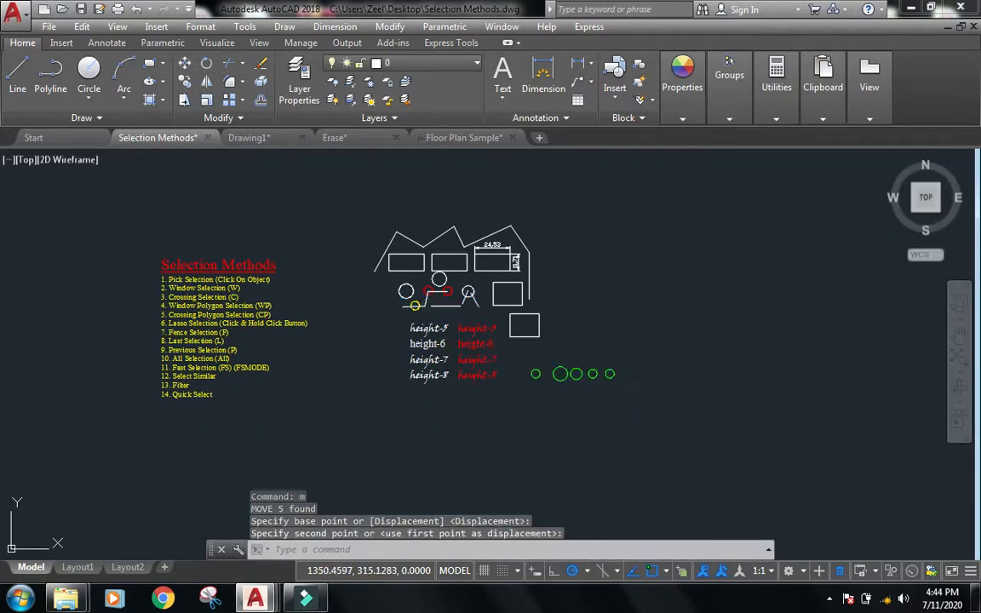
key("Escape")
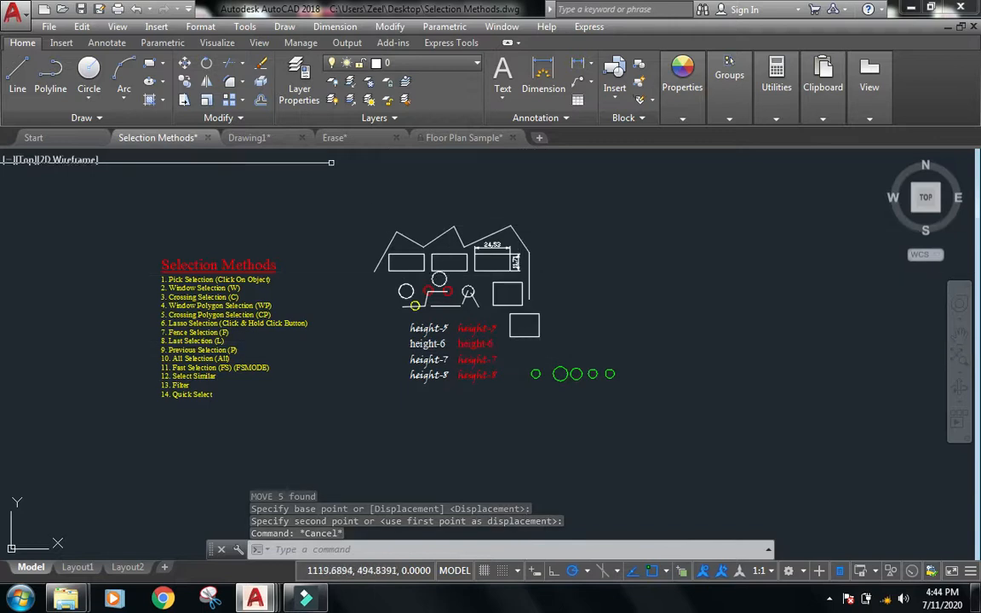
Switch to Drawing1, run FILTER and load the saved Green named filter.
left_click(262, 138)
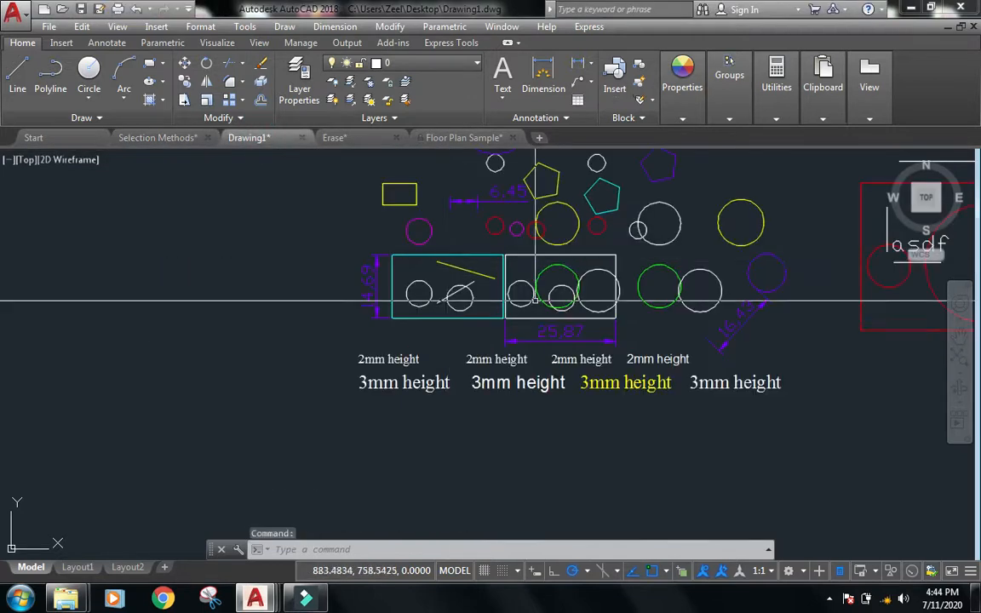
middle_click_drag(544, 446, 432, 487)
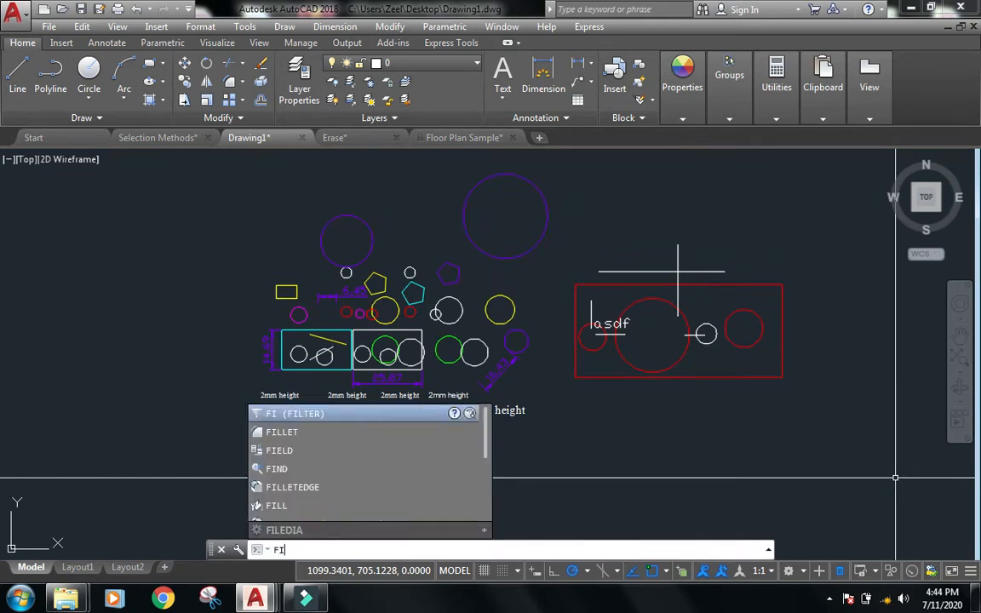
key("Return")
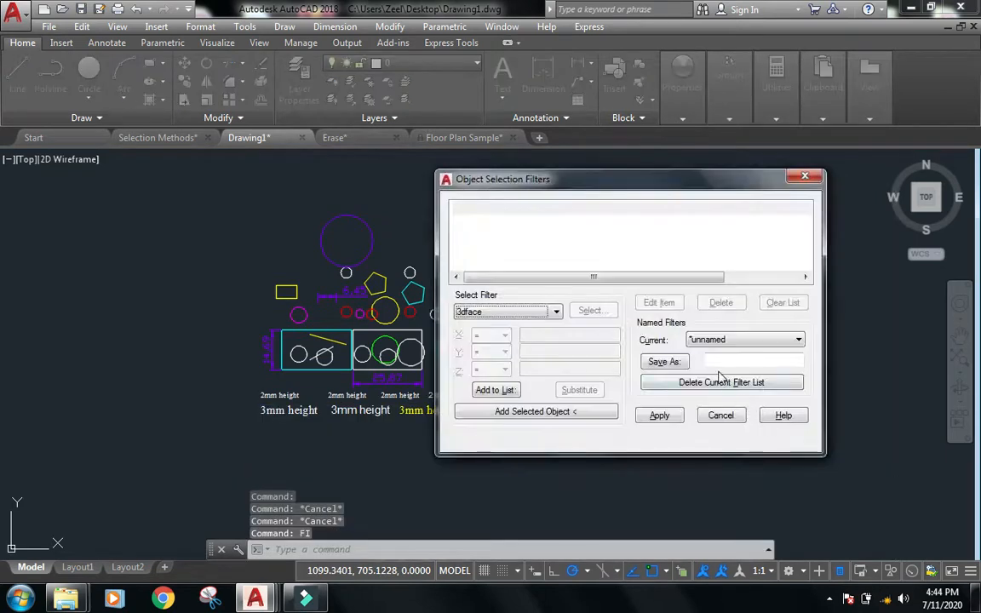
left_click(727, 340)
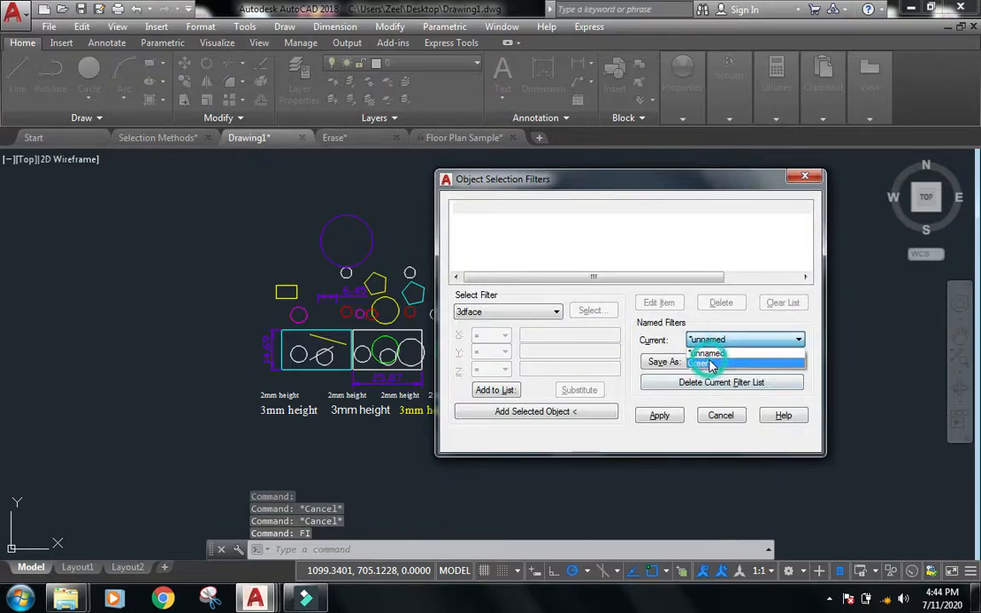
left_click(711, 363)
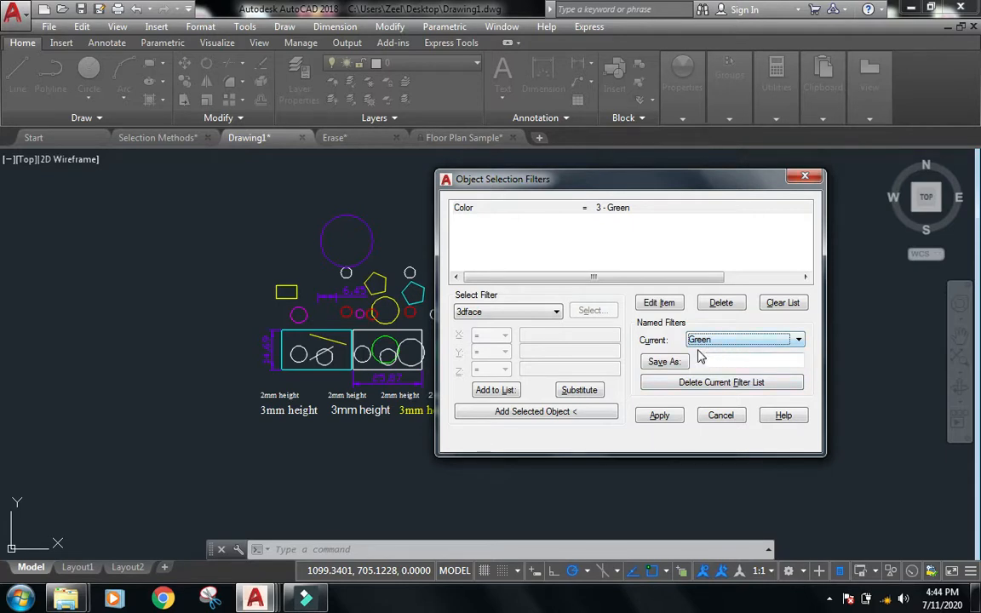
Apply the loaded Green filter to a window around the Drawing1 objects, then clear the selection.
left_click(659, 416)
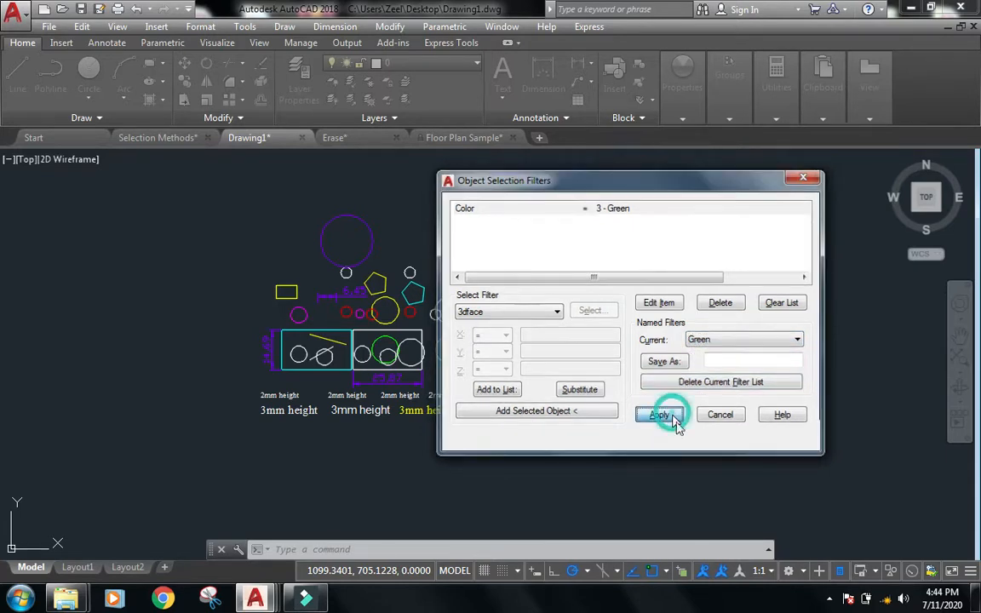
left_click(858, 456)
left_click(147, 158)
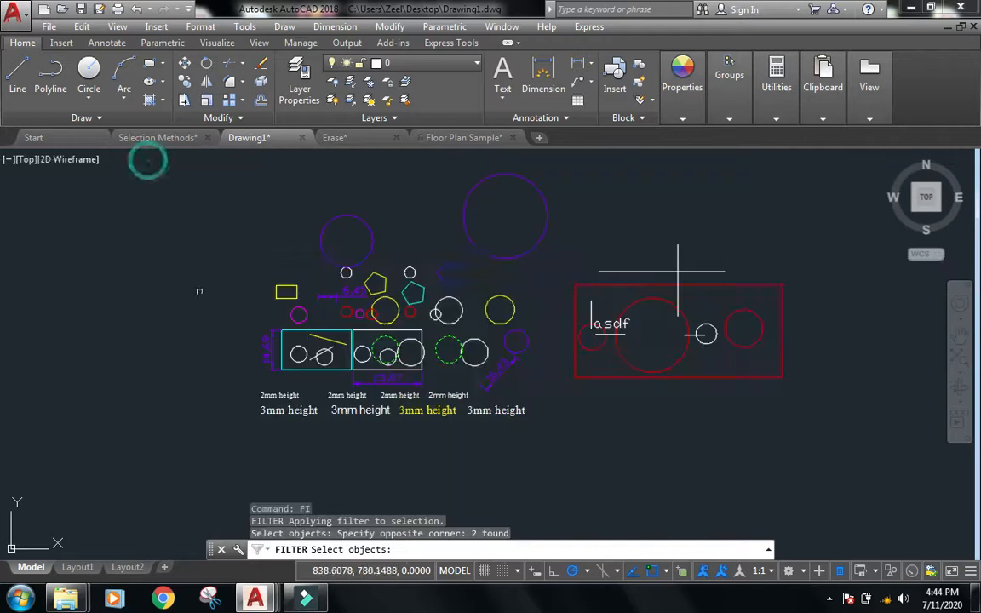
key("Return")
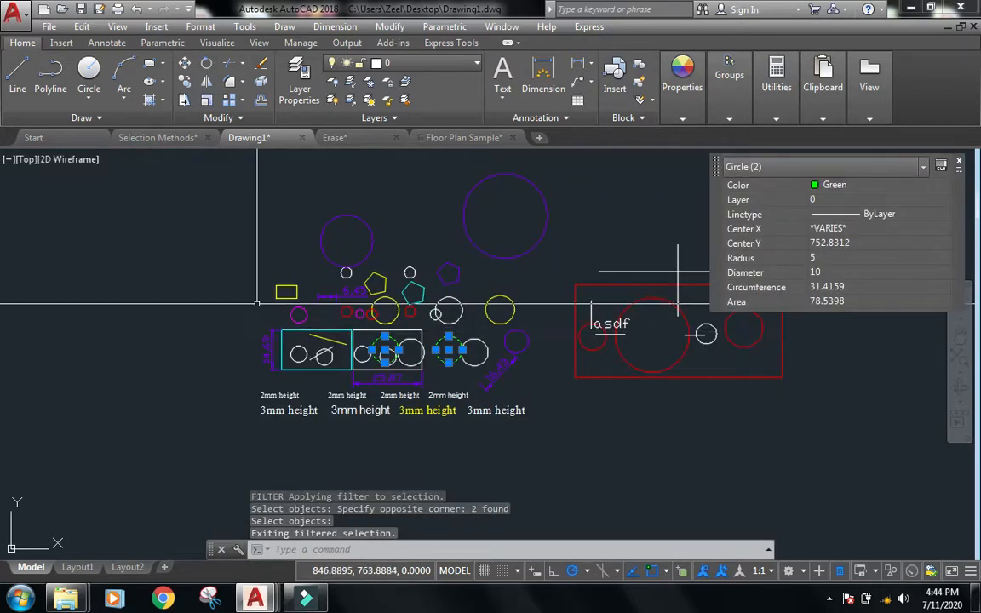
key("Escape")
key("Escape")
Rerun FILTER, clear the list, add properties from a purple circle, and delete every item except Layer = Layer1.
type("fi")
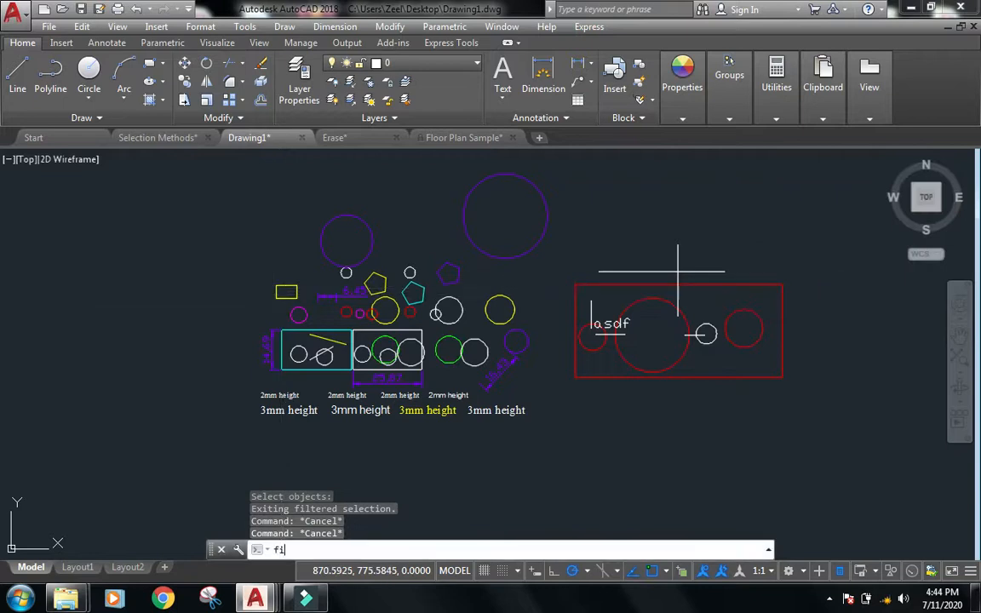
key("Return")
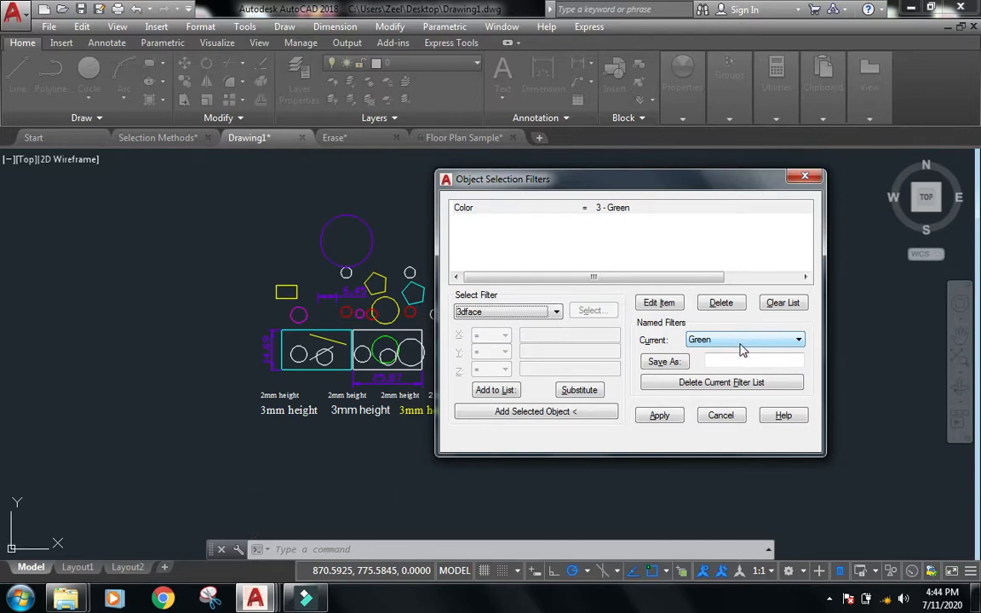
left_click(782, 304)
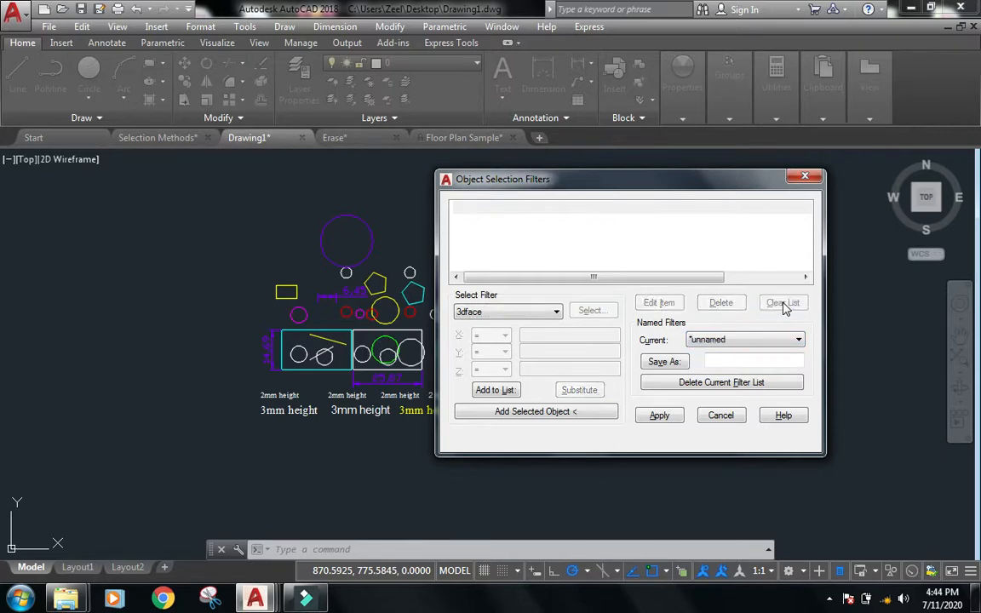
left_click(550, 414)
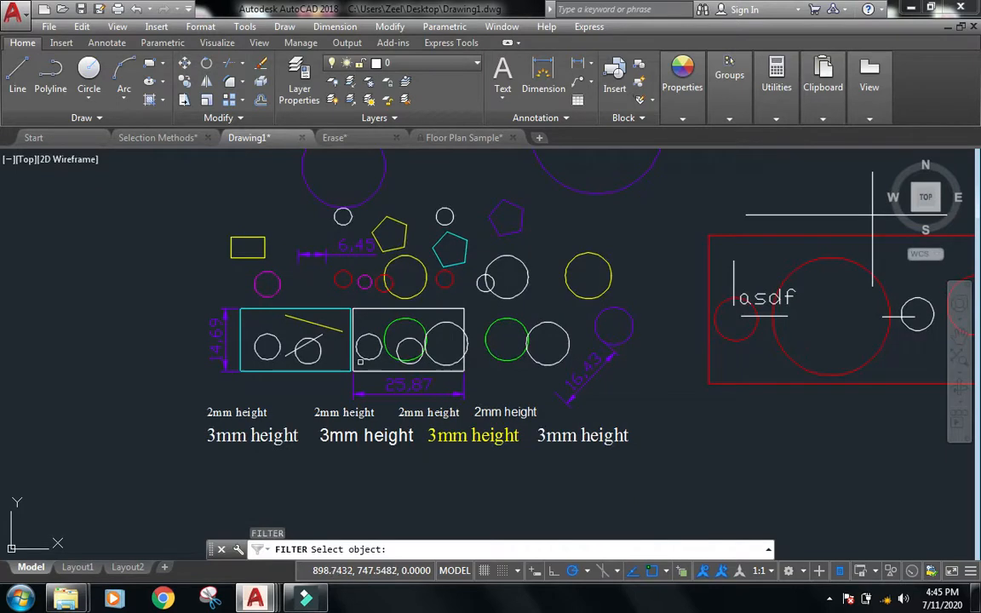
left_click(375, 195)
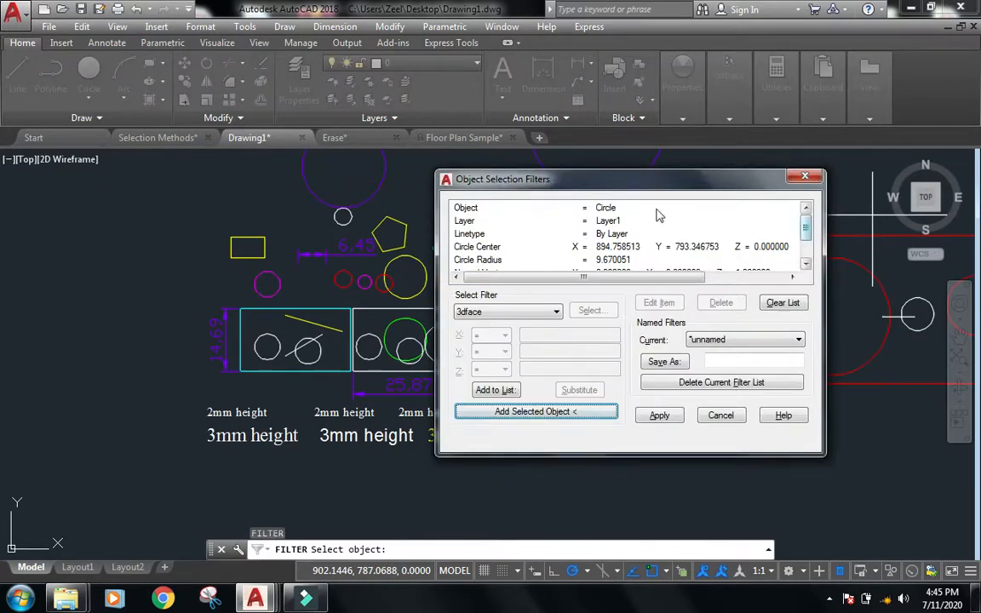
mouse_move(810, 219)
left_mouse_down()
mouse_move(811, 262)
mouse_move(813, 212)
left_mouse_up()
left_click(466, 209)
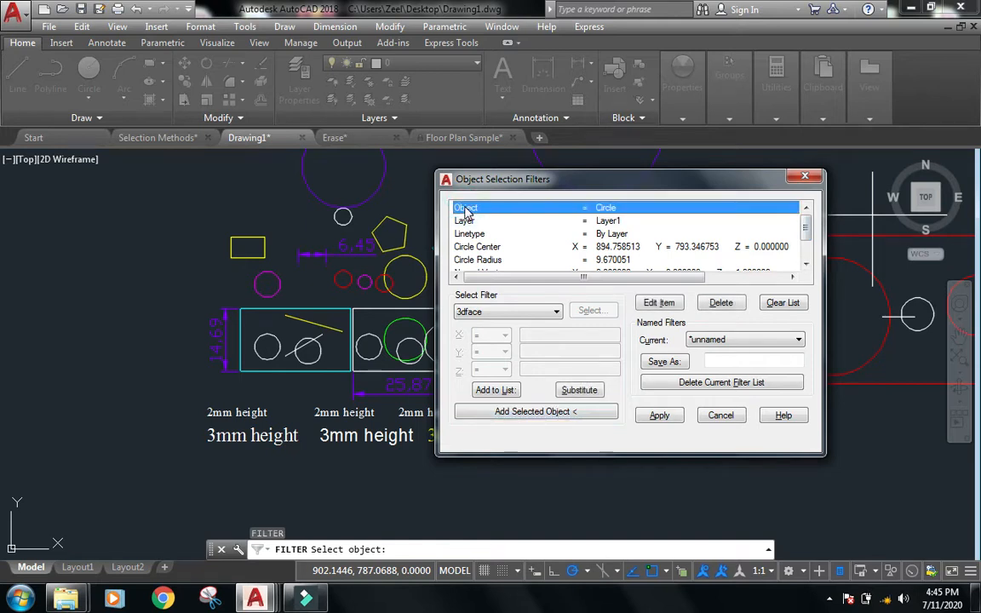
double_click(540, 210)
double_click(612, 223)
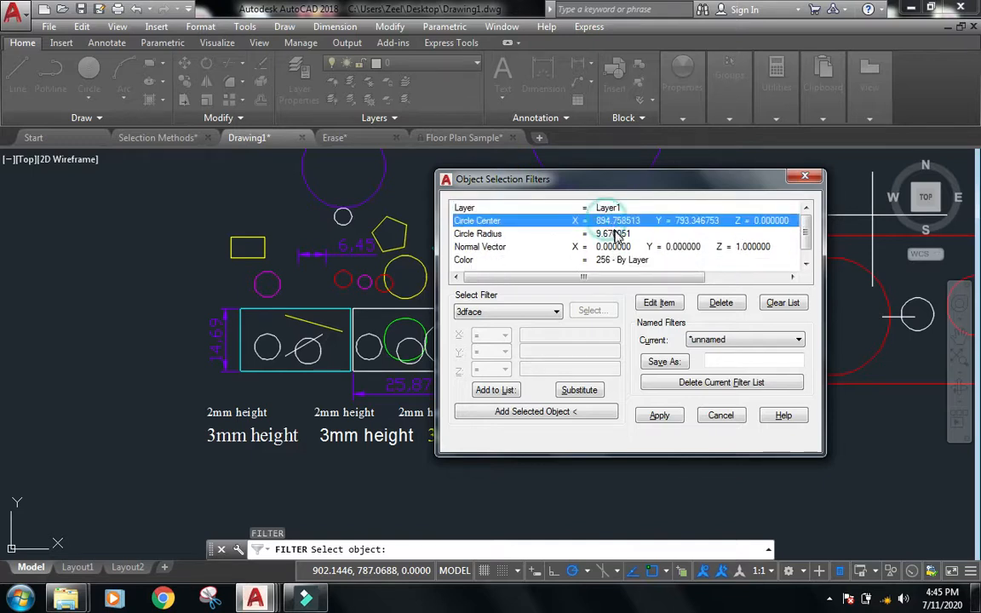
double_click(624, 224)
double_click(622, 222)
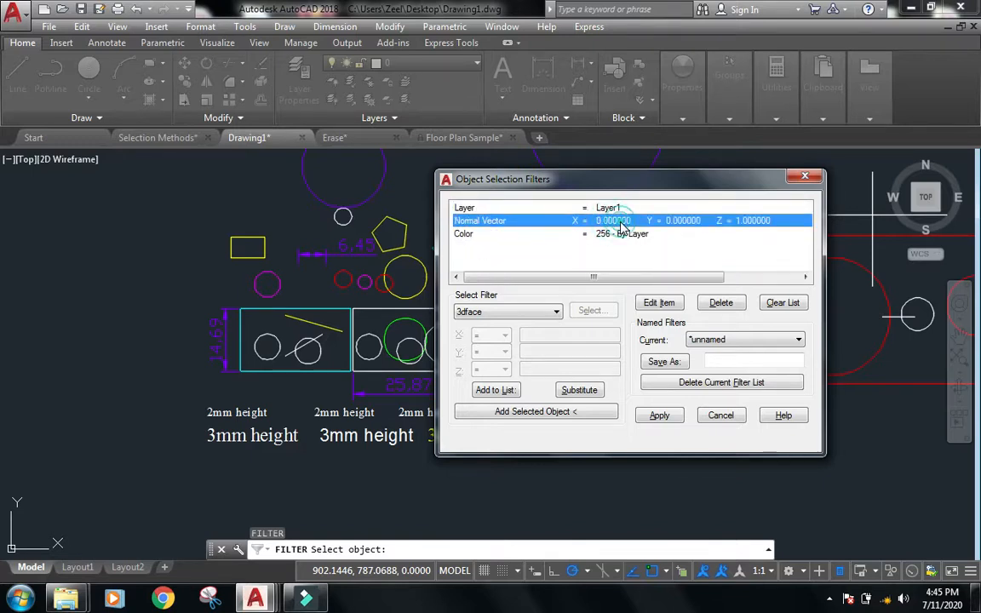
double_click(628, 222)
double_click(624, 221)
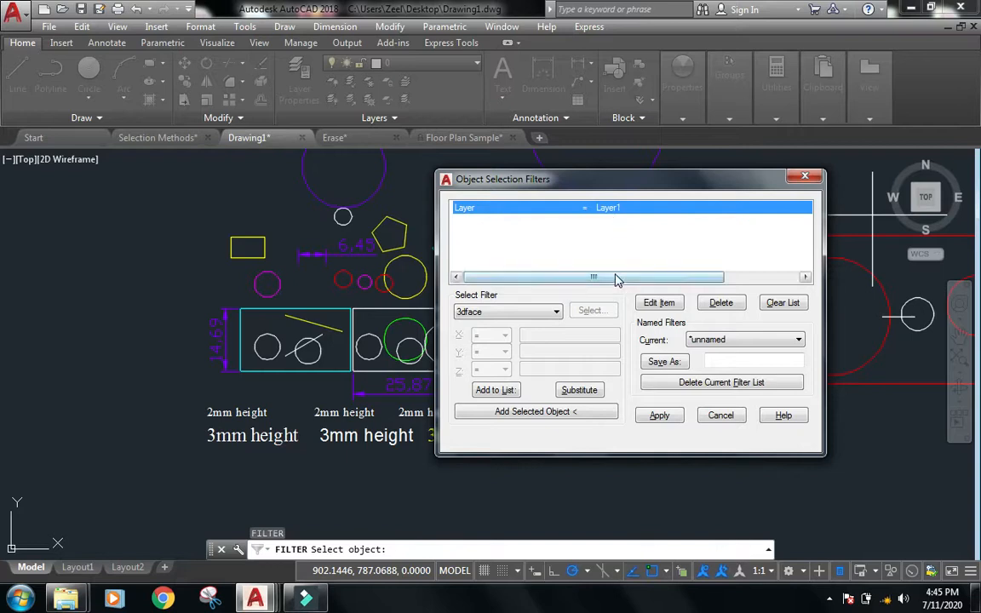
Apply the Layer = Layer1 filter to a window around the whole drawing, then clear the selection.
left_click(667, 418)
scroll(705, 300, "down", 4)
left_click(765, 450)
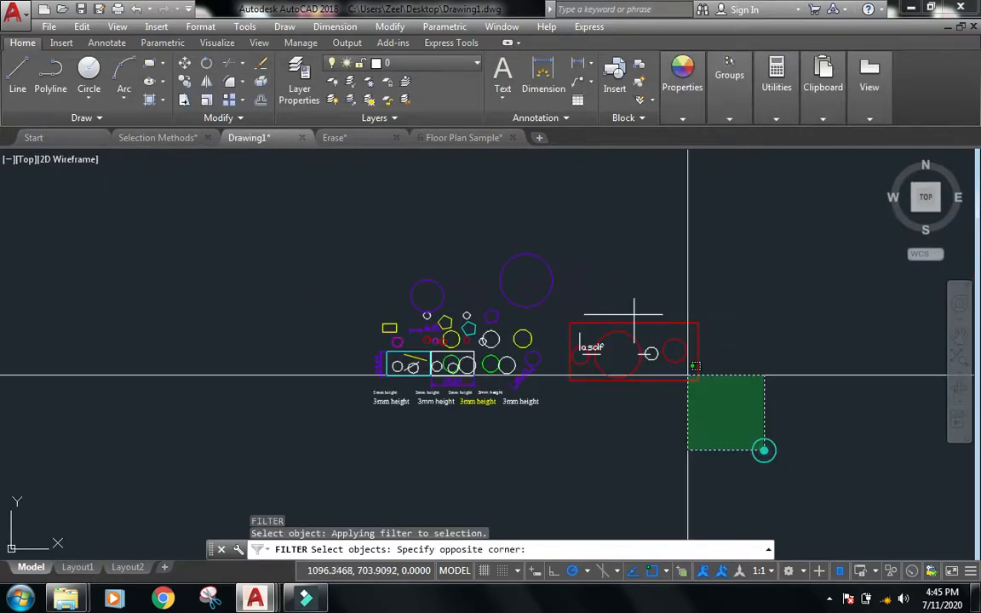
left_click(308, 181)
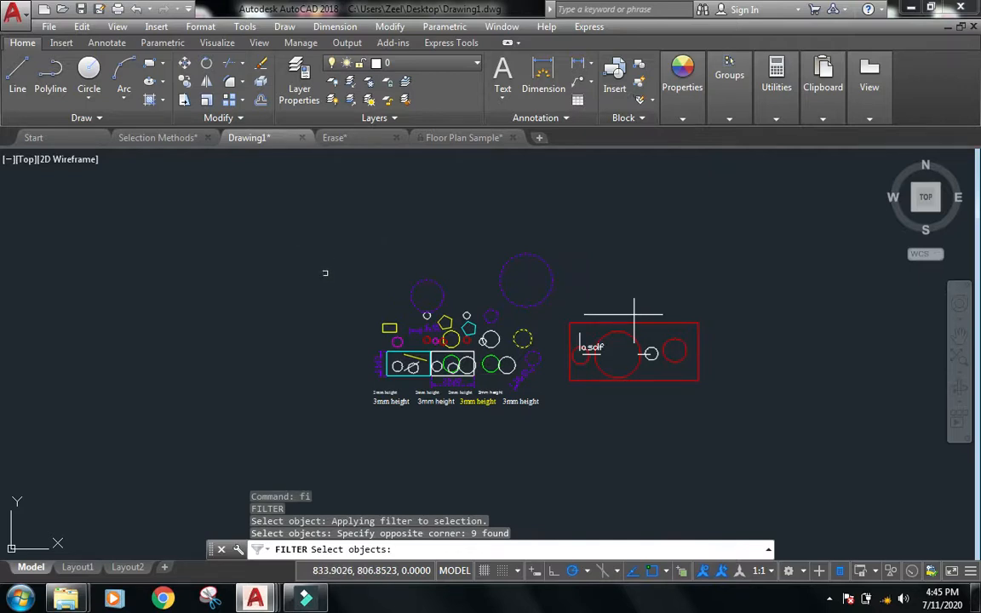
key("Return")
scroll(488, 360, "up", 2)
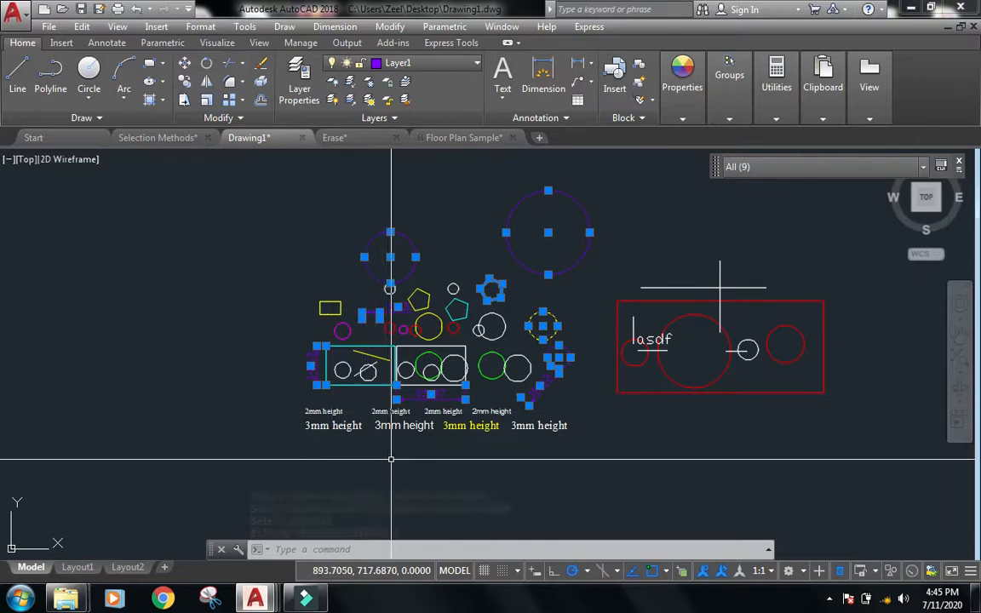
key("Escape")
key("Escape")
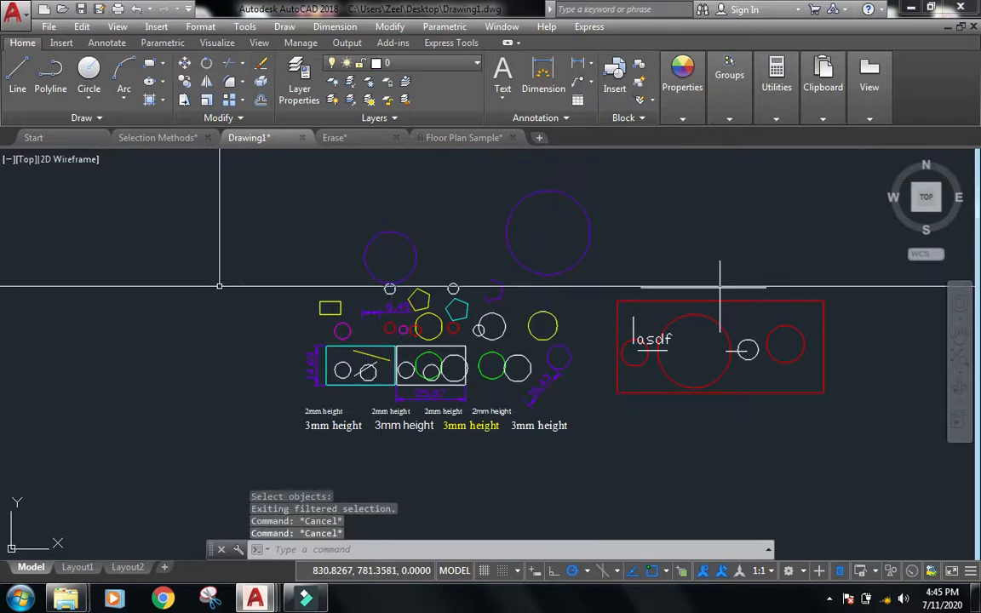
Switch to the Selection Methods drawing and open Quick Select.
left_click(175, 138)
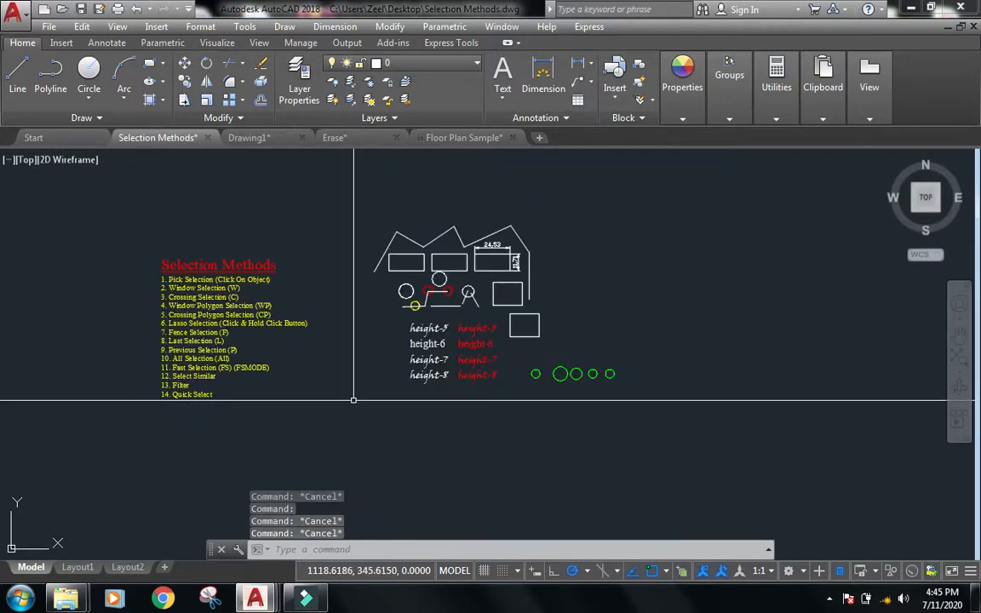
scroll(333, 431, "down", 1)
scroll(391, 335, "up", 3)
middle_click_drag(349, 455, 399, 451)
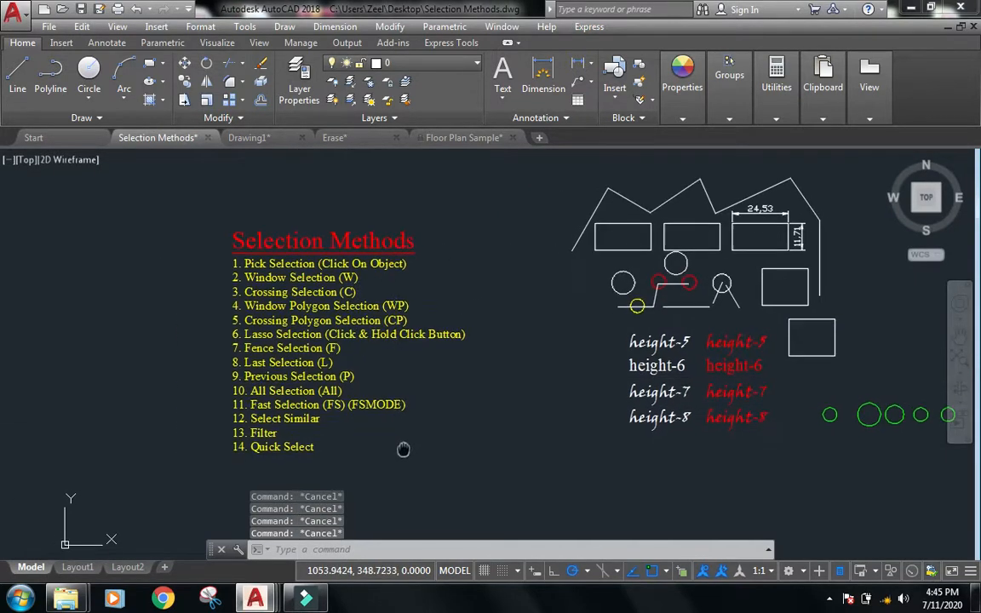
scroll(341, 464, "up", 2)
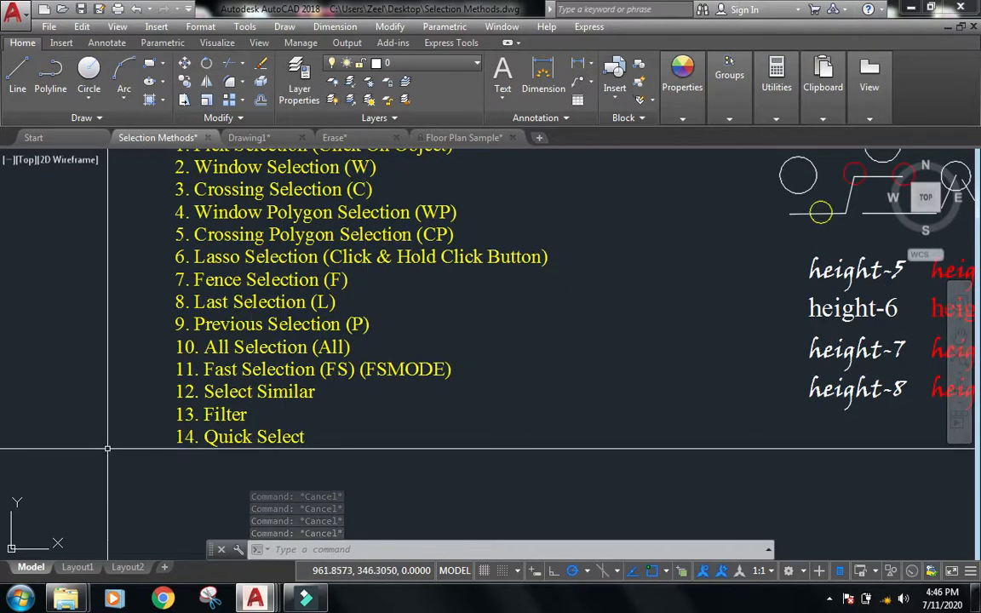
scroll(222, 392, "down", 2)
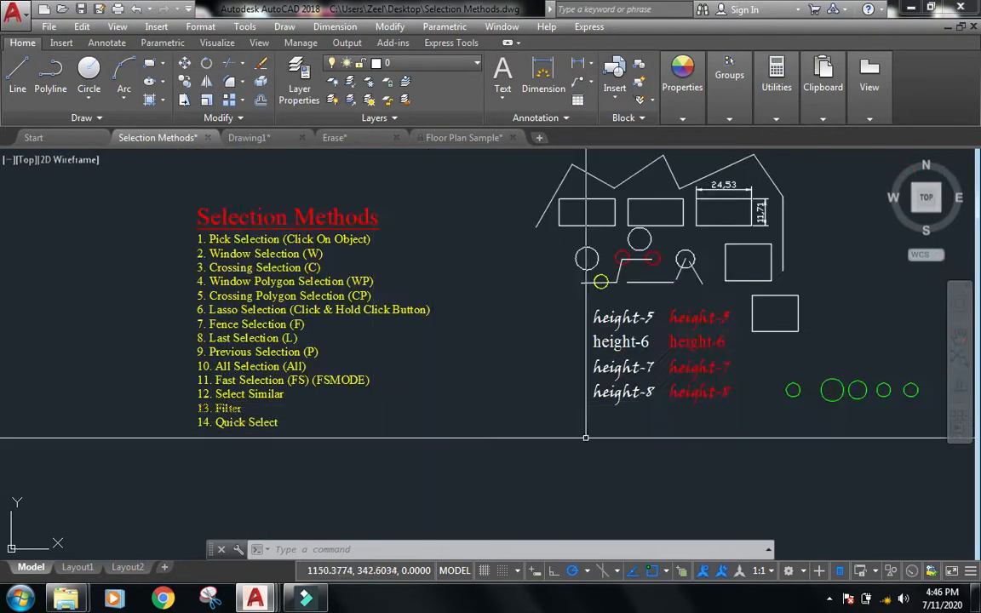
middle_click_drag(742, 447, 587, 469)
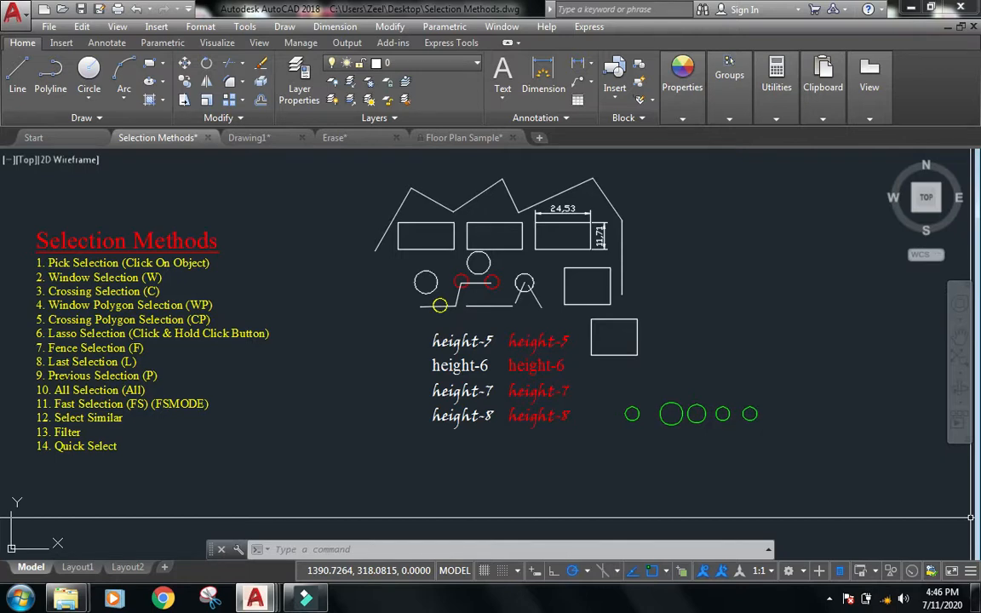
type("q")
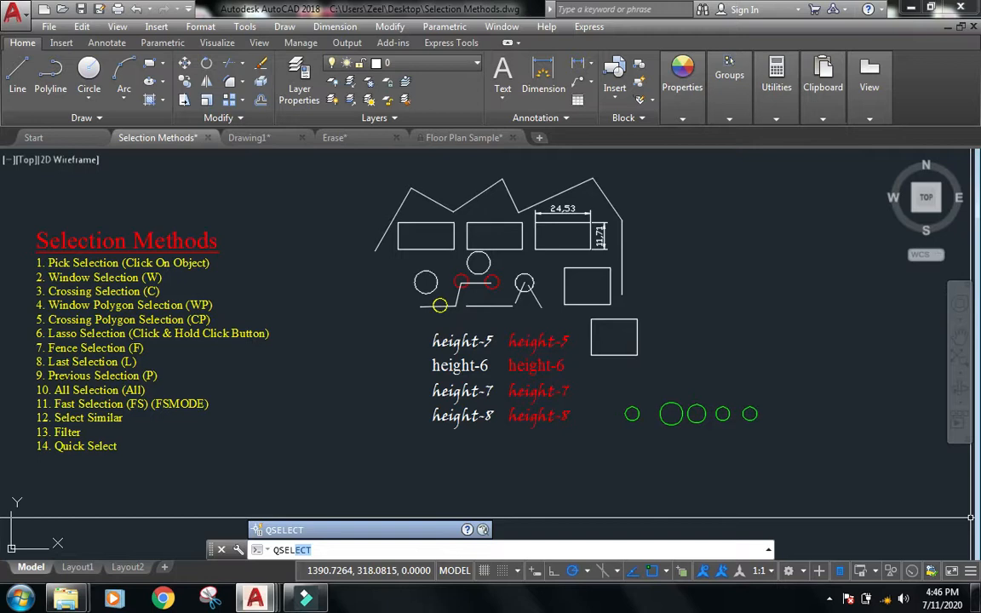
key("Return")
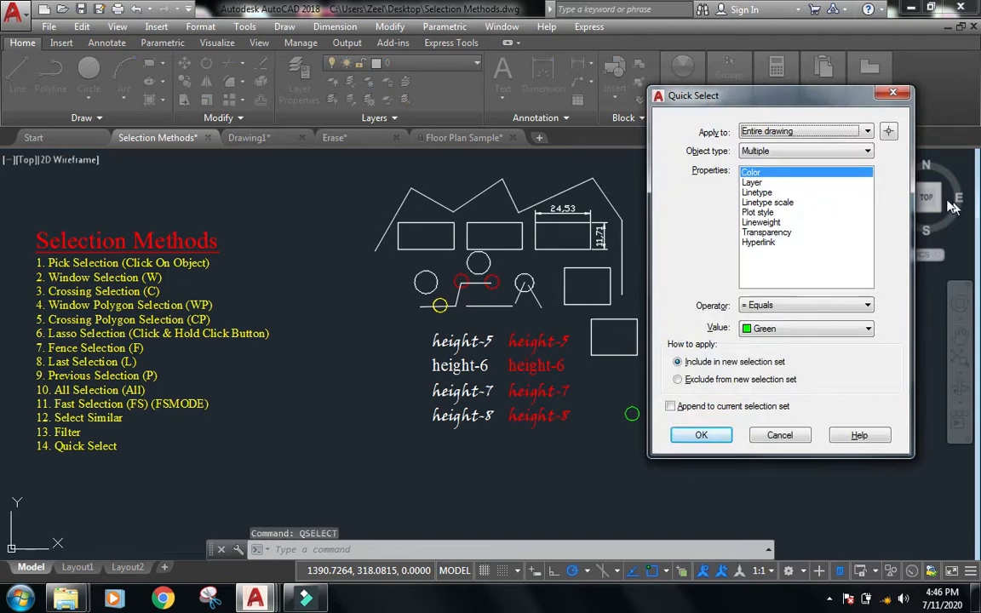
left_click_drag(728, 95, 265, 90)
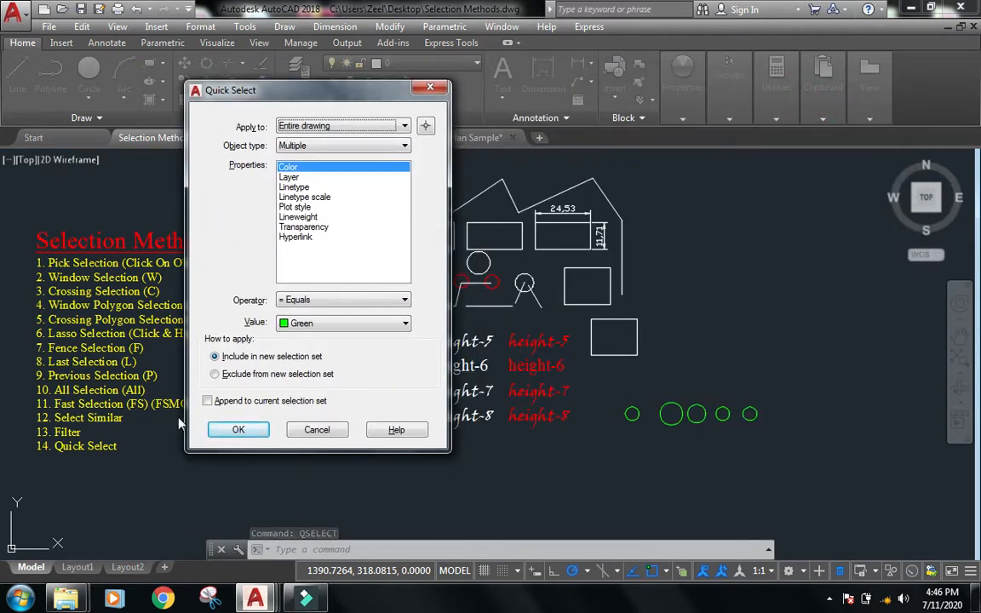
left_click_drag(336, 94, 770, 111)
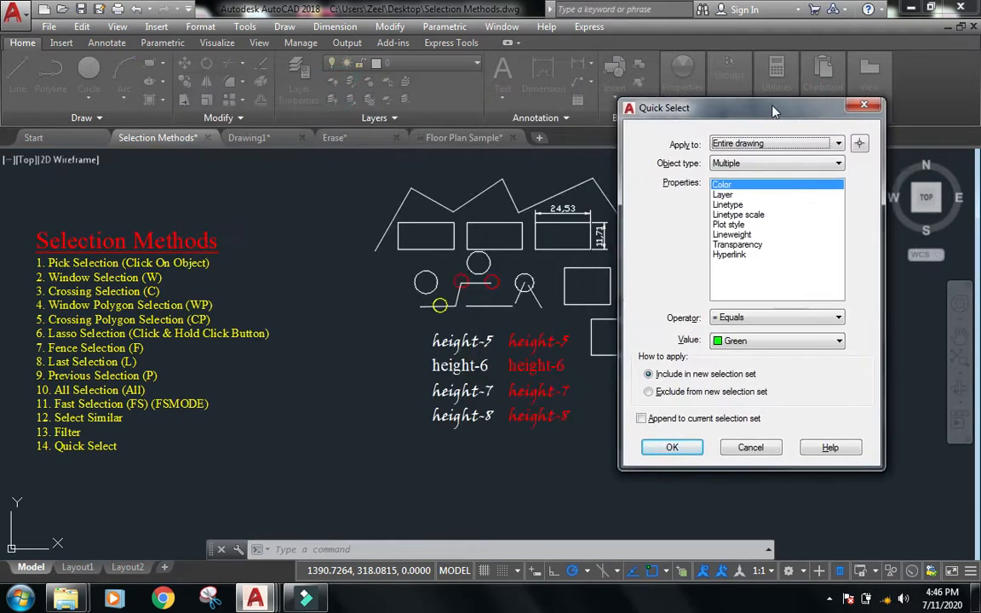
Select a window around the whole drawing as the Quick Select scope.
left_click(742, 144)
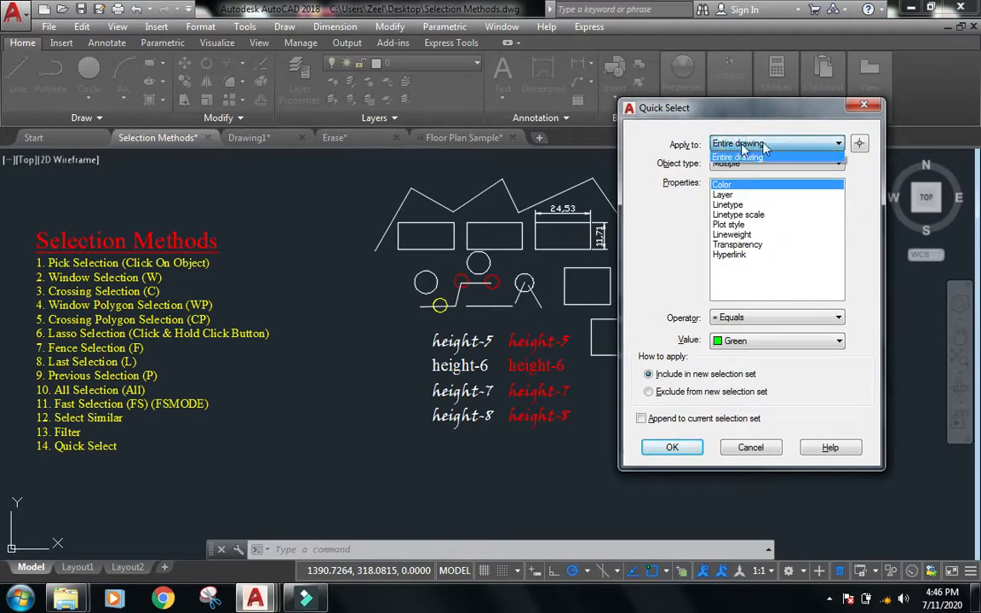
left_click(740, 156)
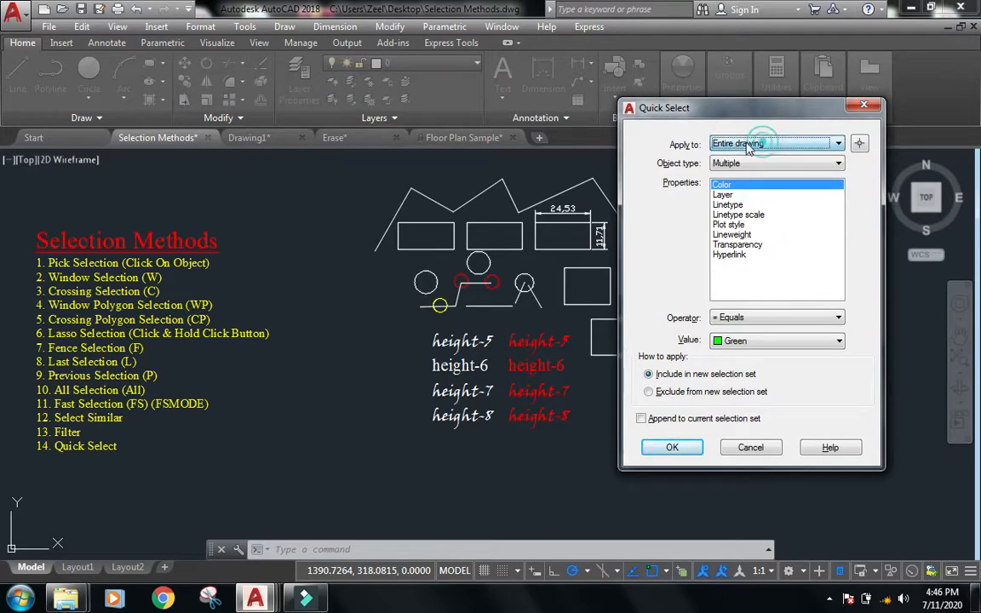
left_click(859, 144)
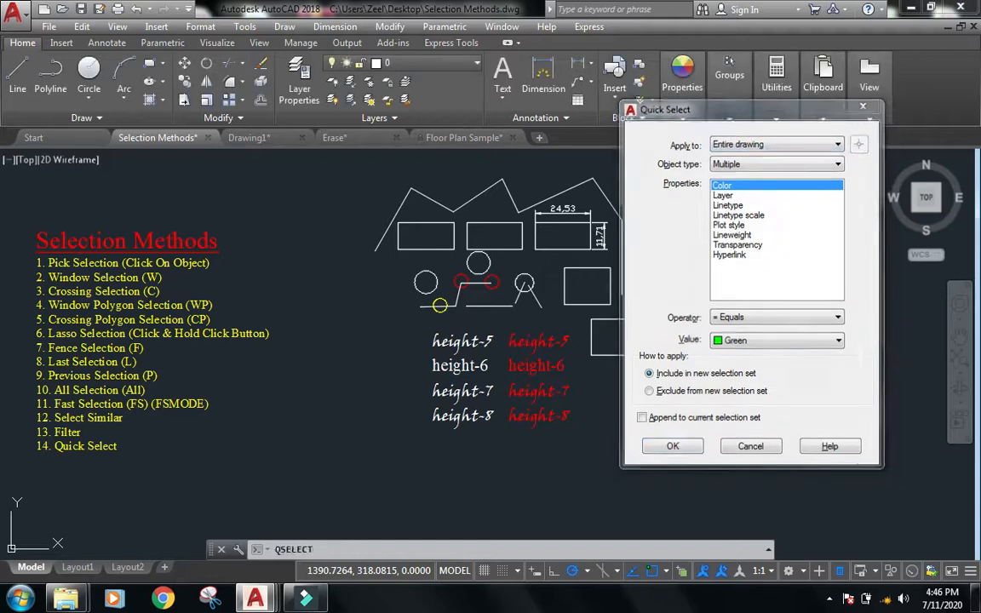
left_click(802, 171)
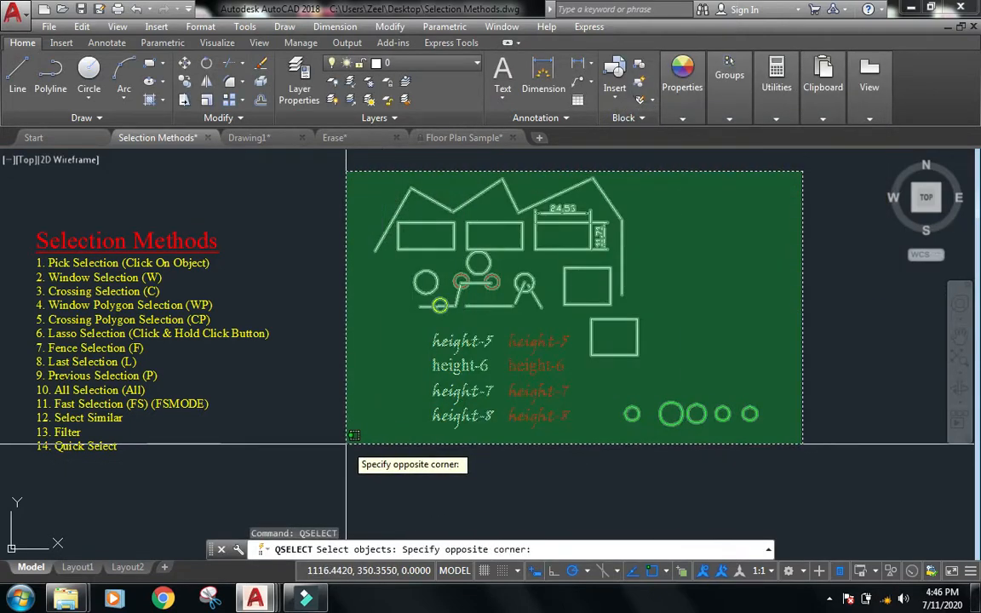
left_click(353, 435)
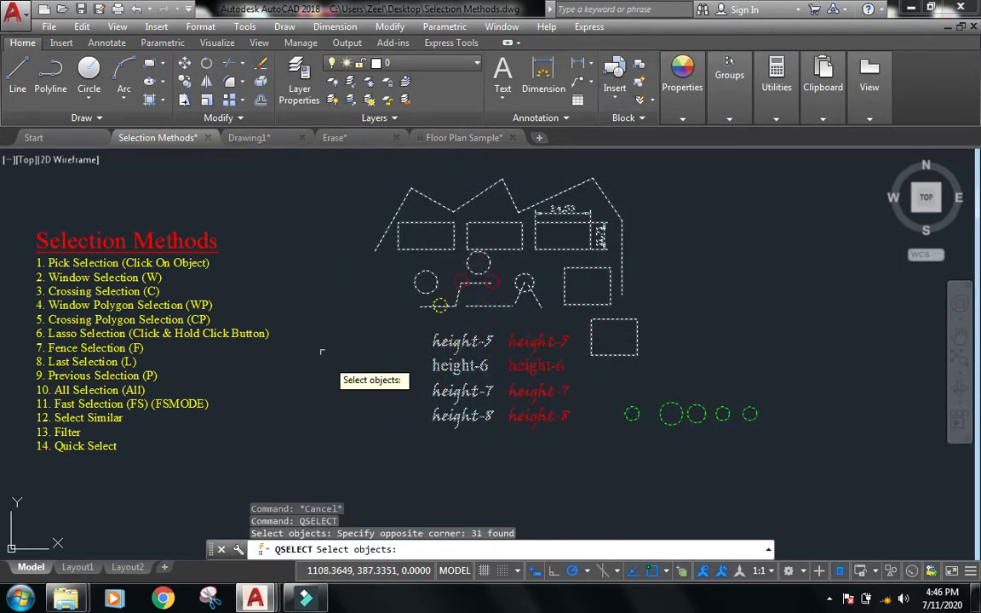
key("Return")
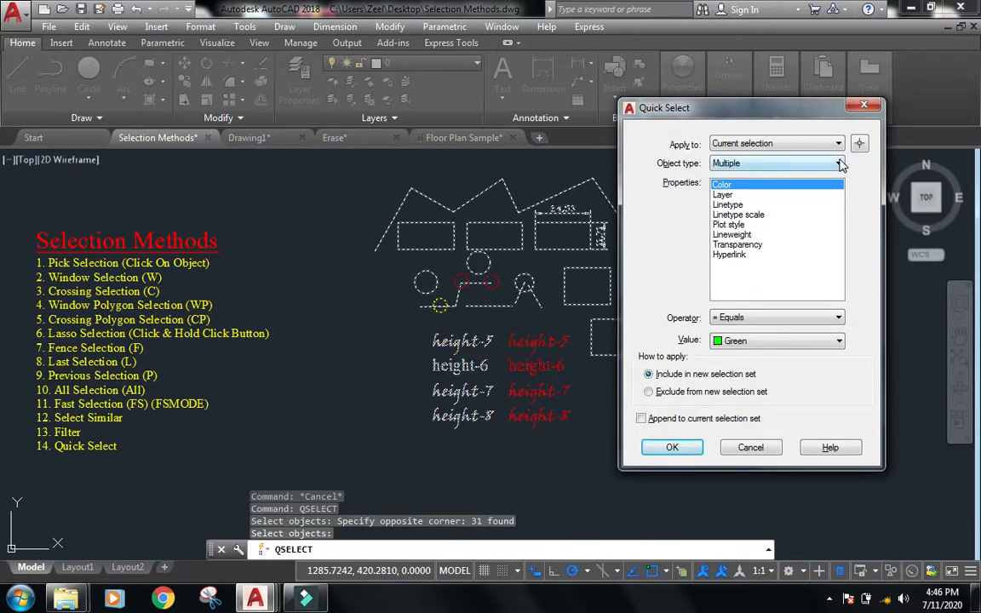
Set Quick Select to select Circle objects whose Layer equals Layer1 within the windowed selection and apply it.
left_click(840, 164)
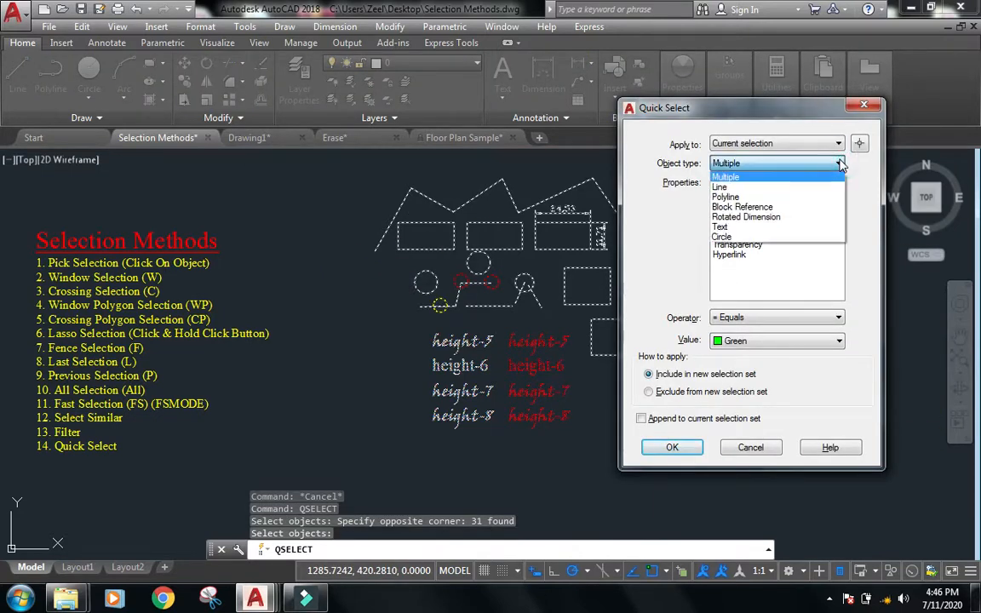
left_click(756, 237)
left_click_drag(728, 121, 189, 88)
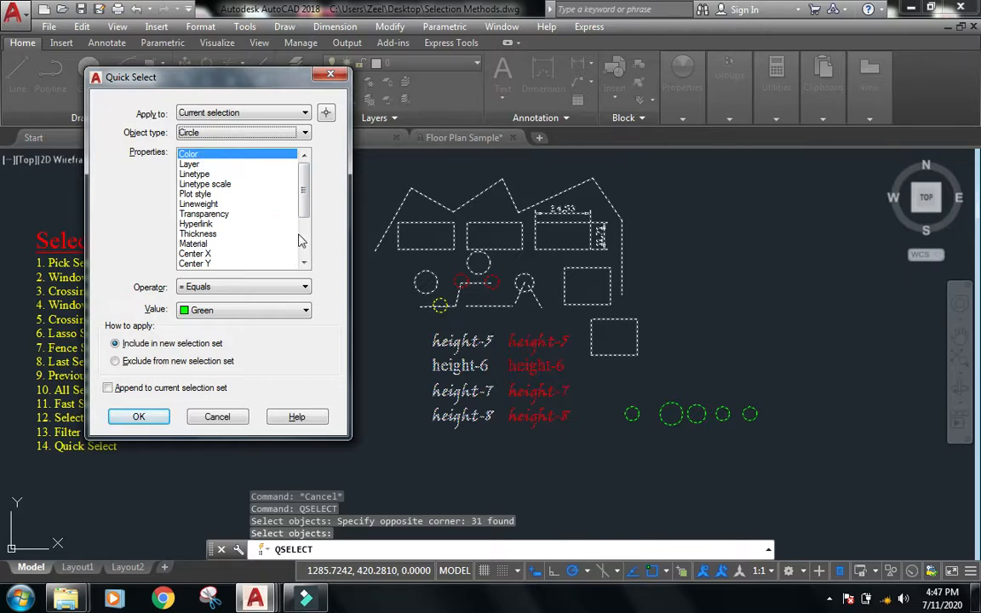
left_click(307, 312)
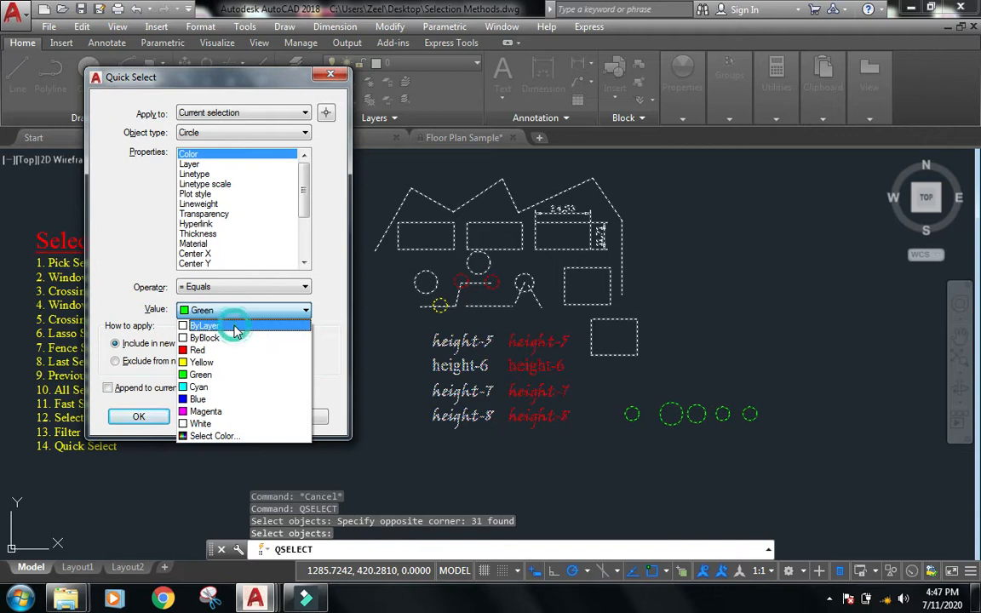
left_click(234, 327)
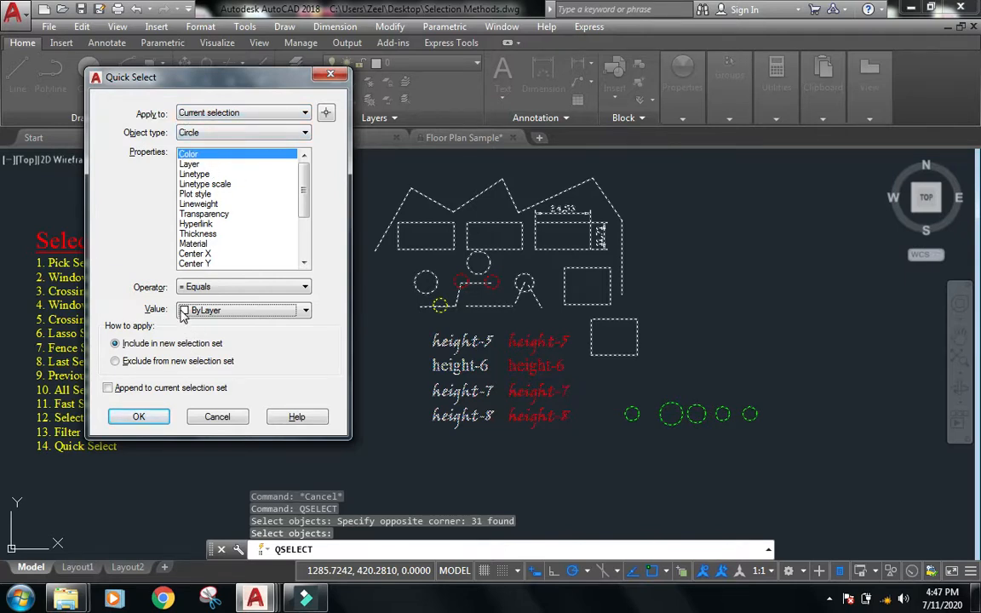
left_click(194, 163)
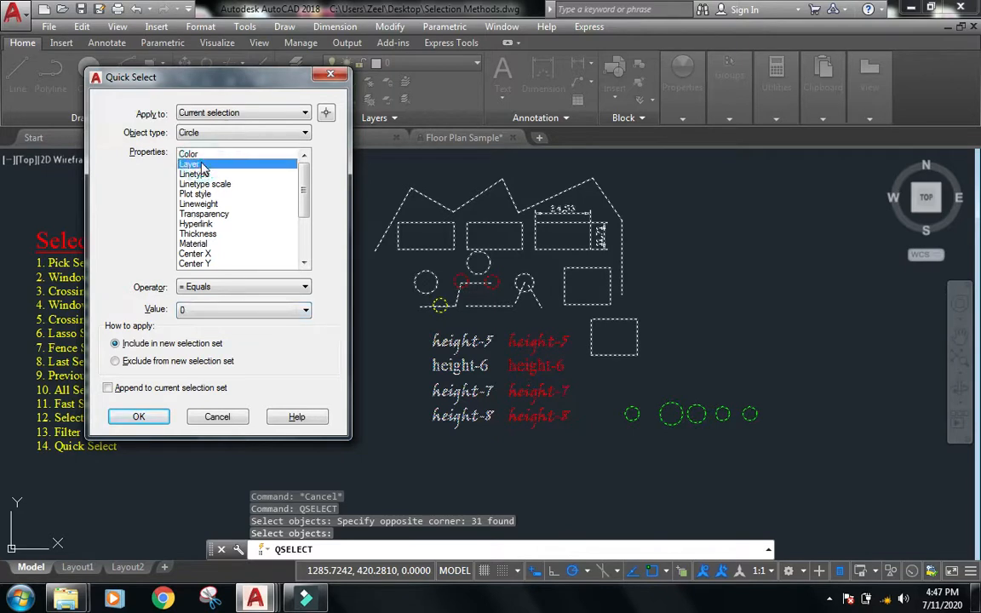
left_click(305, 312)
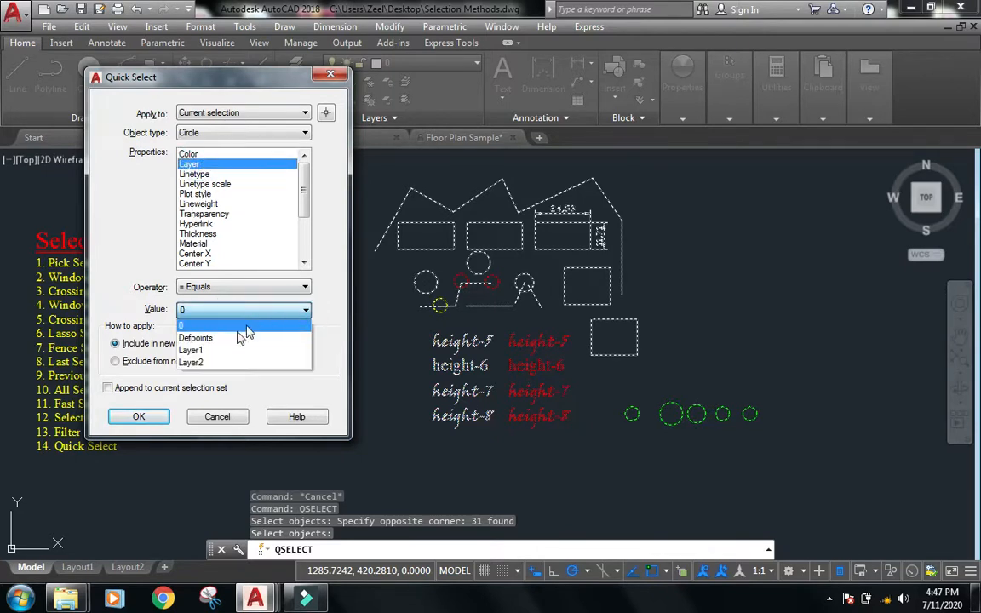
left_click(226, 351)
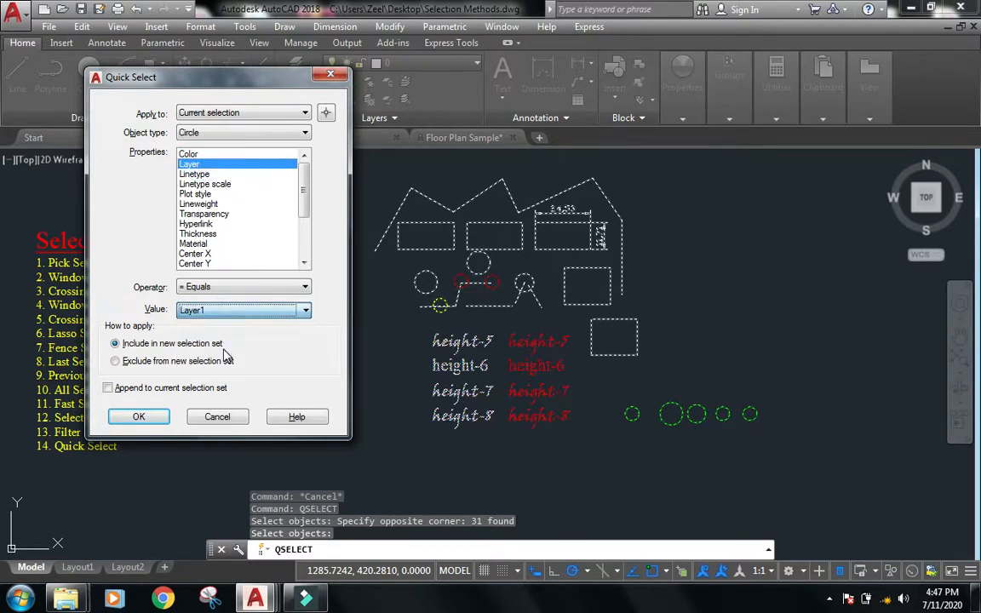
left_click(142, 417)
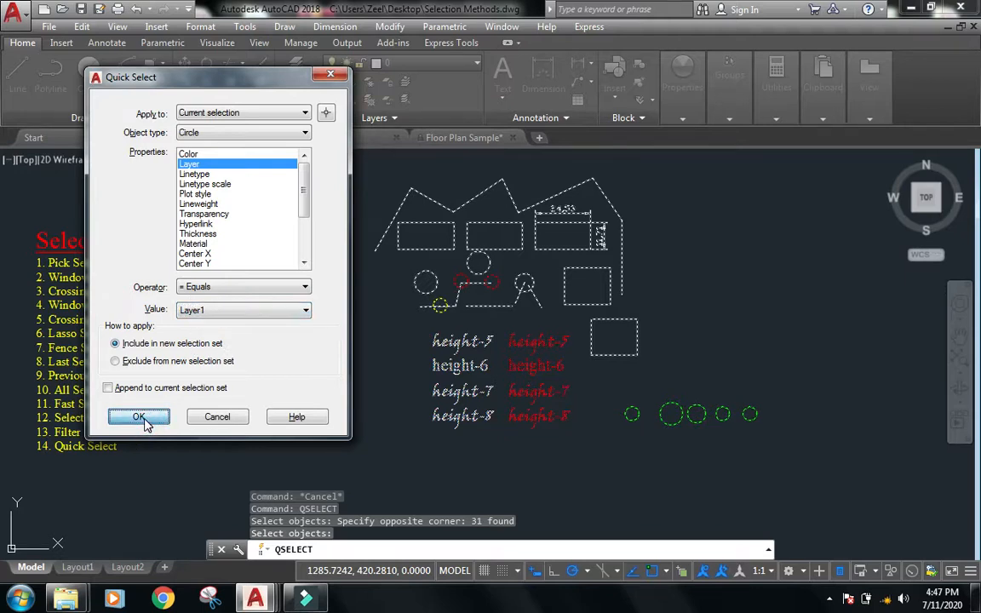
Rerun QSELECT on the current selection to keep only circles whose Color equals Green.
scroll(640, 385, "up", 2)
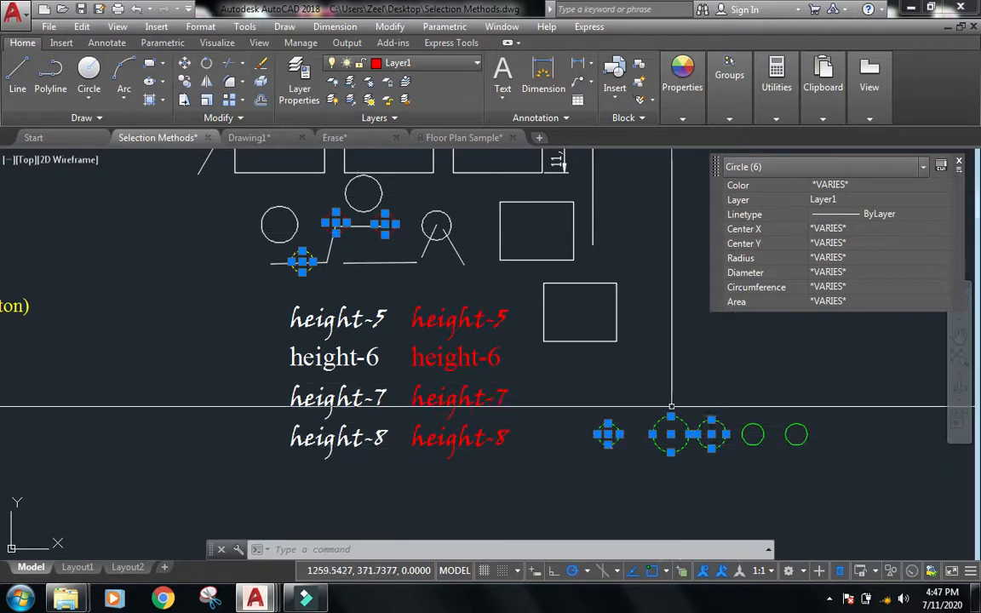
type("fi")
key("BackSpace")
key("BackSpace")
type("Qse")
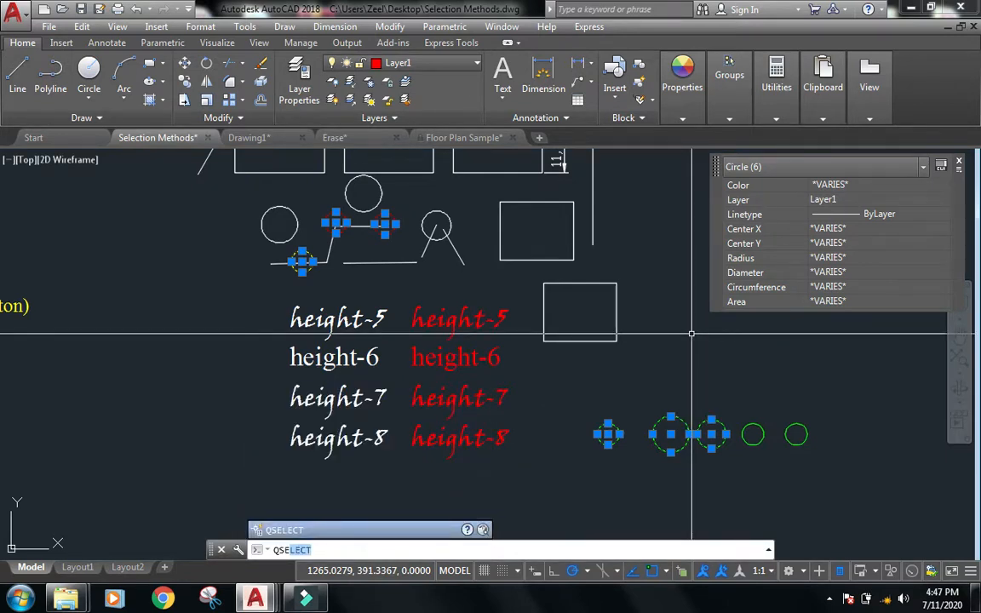
key("Return")
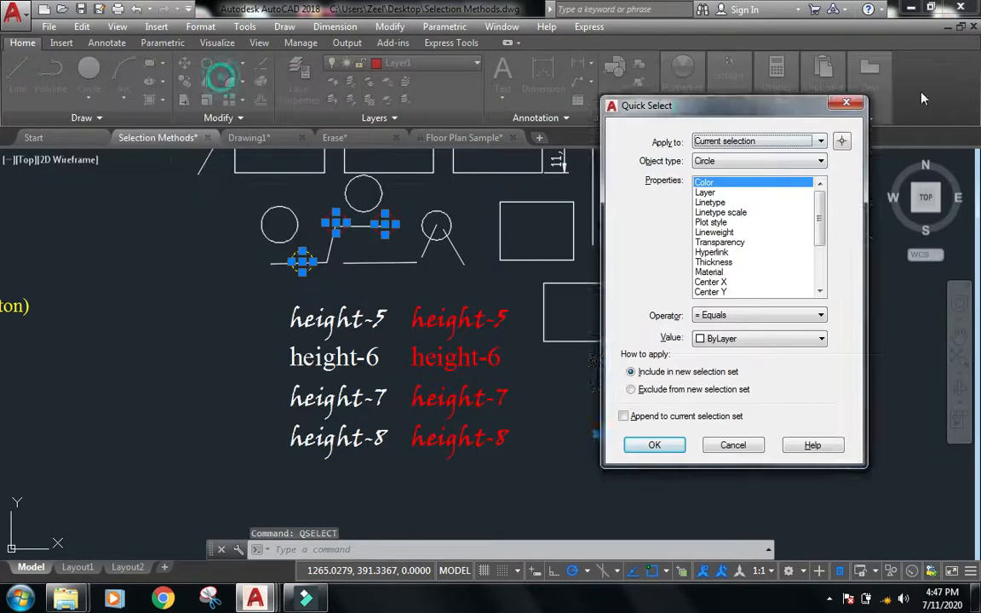
left_click_drag(921, 92, 790, 46)
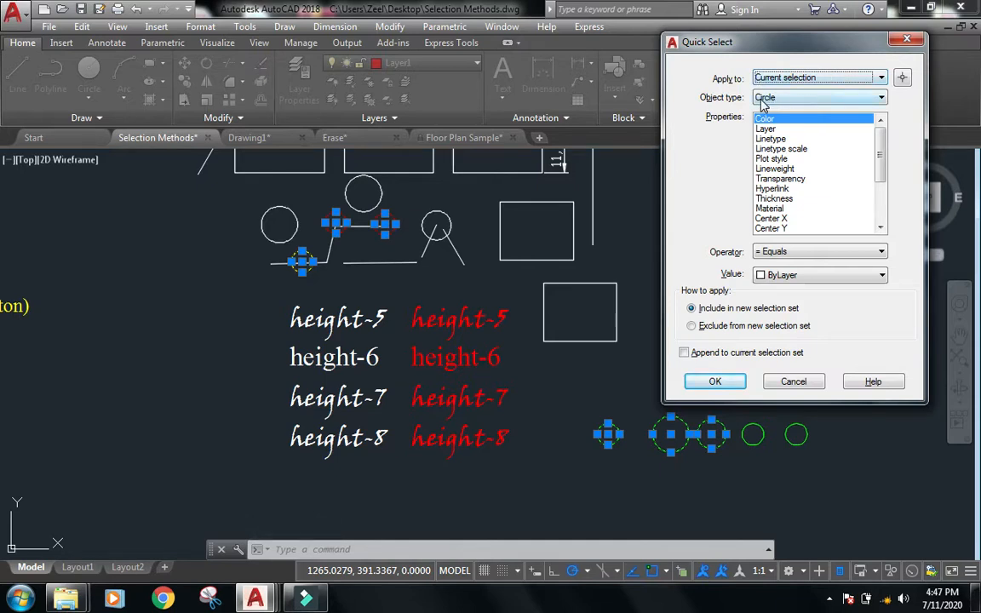
left_click(785, 121)
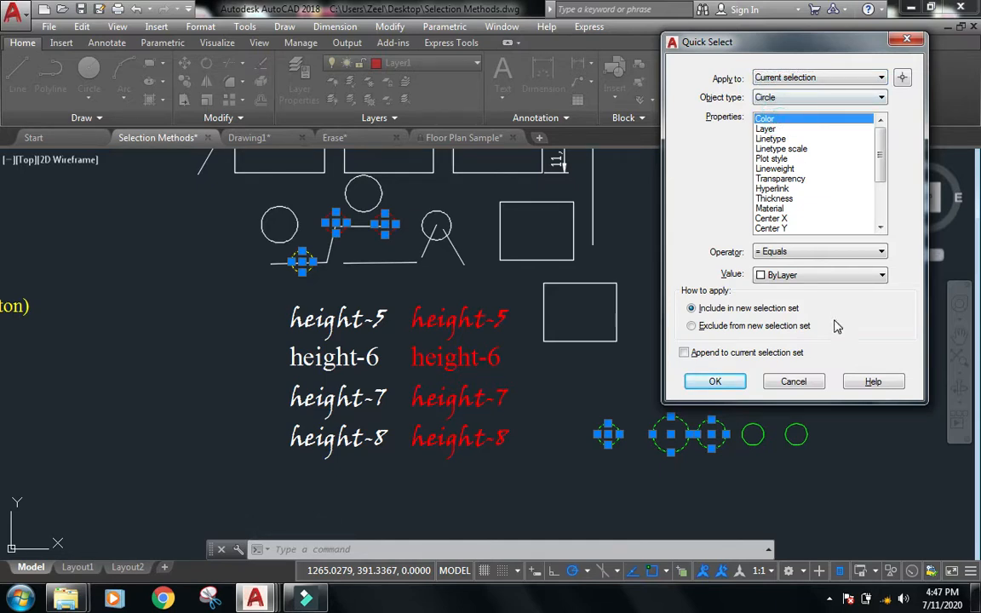
left_click(797, 274)
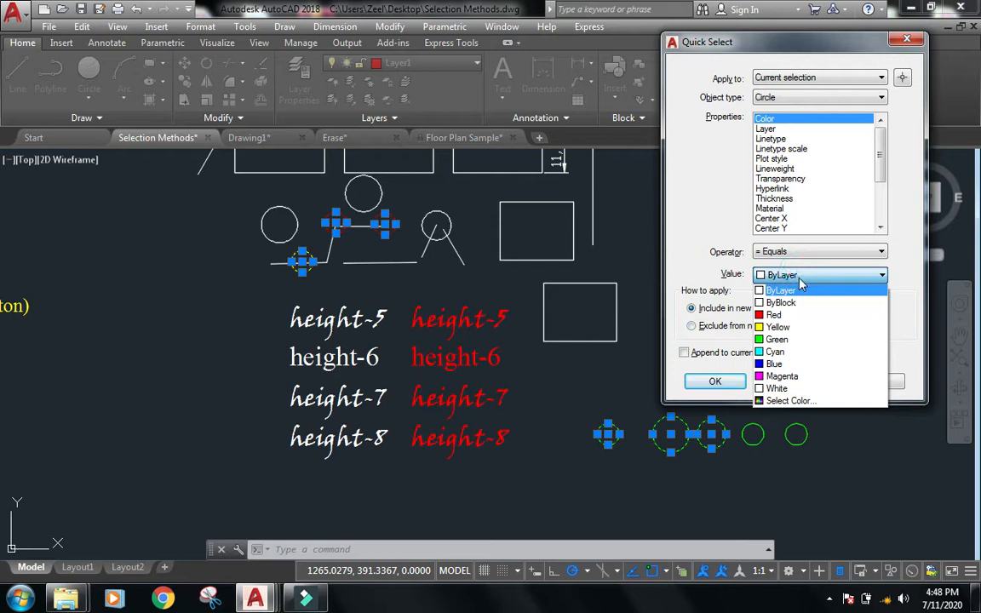
left_click(789, 341)
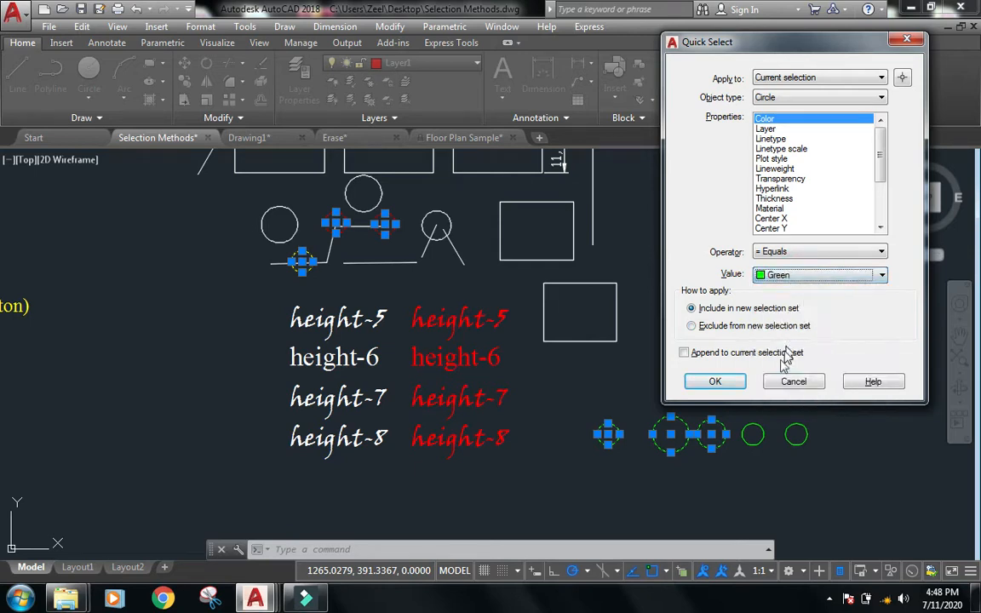
left_click(715, 381)
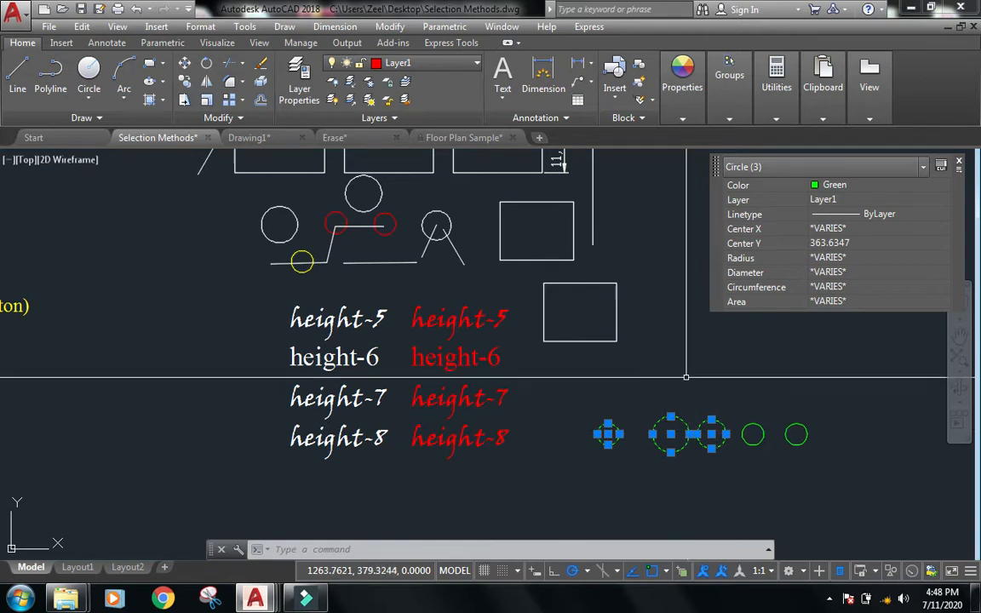
Clear the current selection.
key("Escape")
key("Escape")
key("Escape")
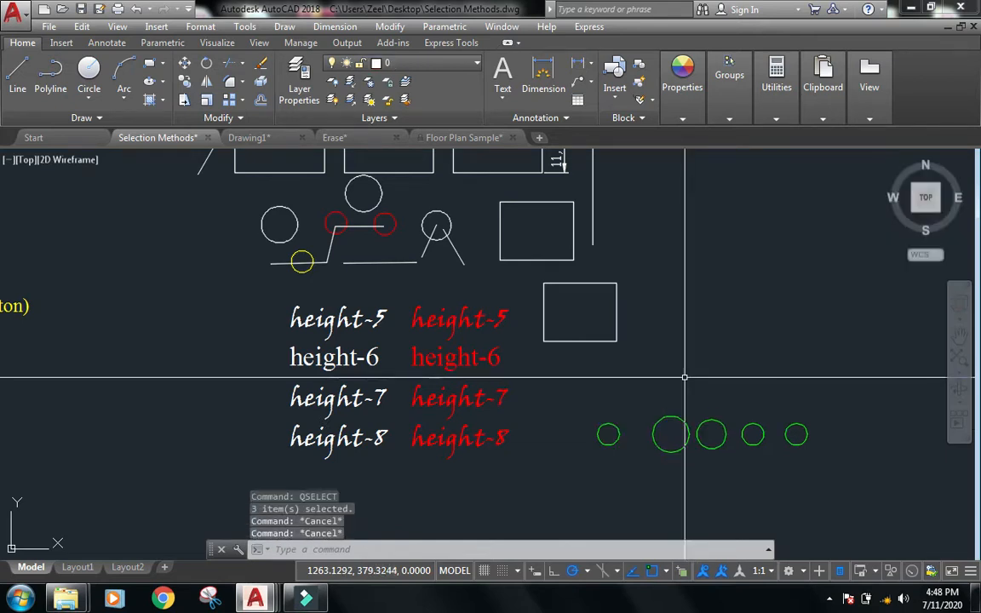
scroll(685, 376, "down", 4)
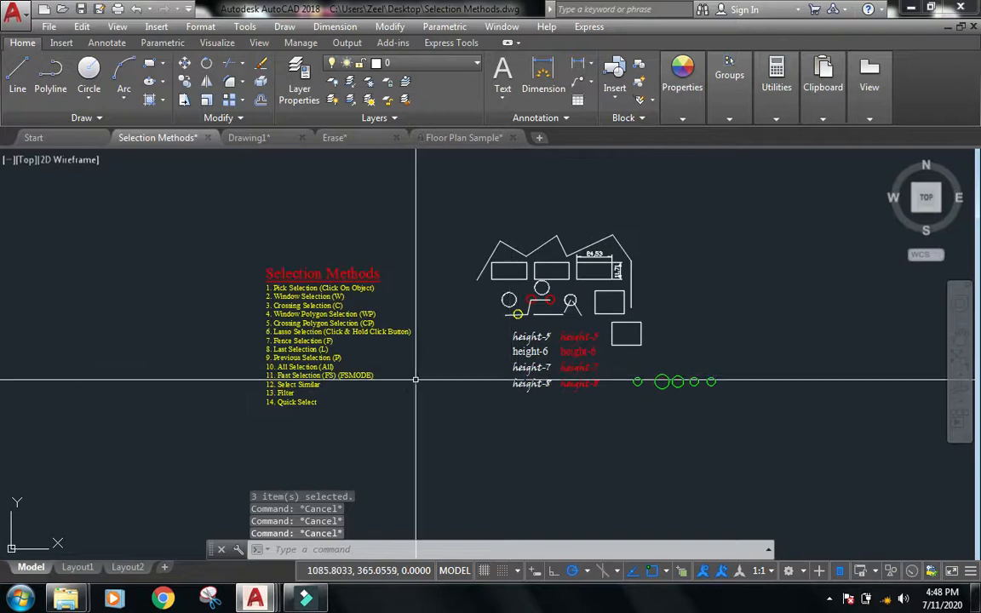
scroll(446, 412, "up", 2)
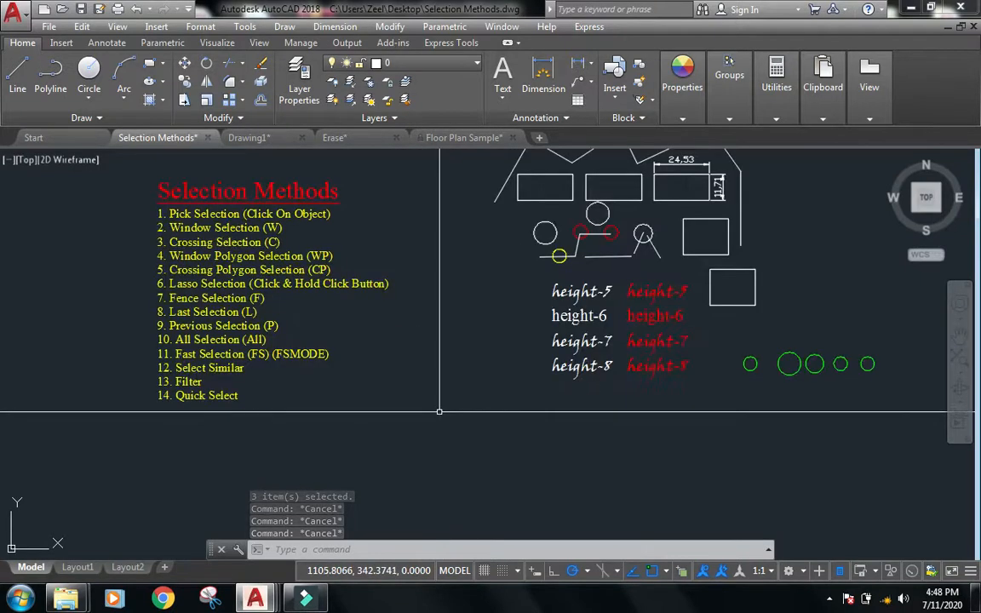
scroll(191, 399, "up", 2)
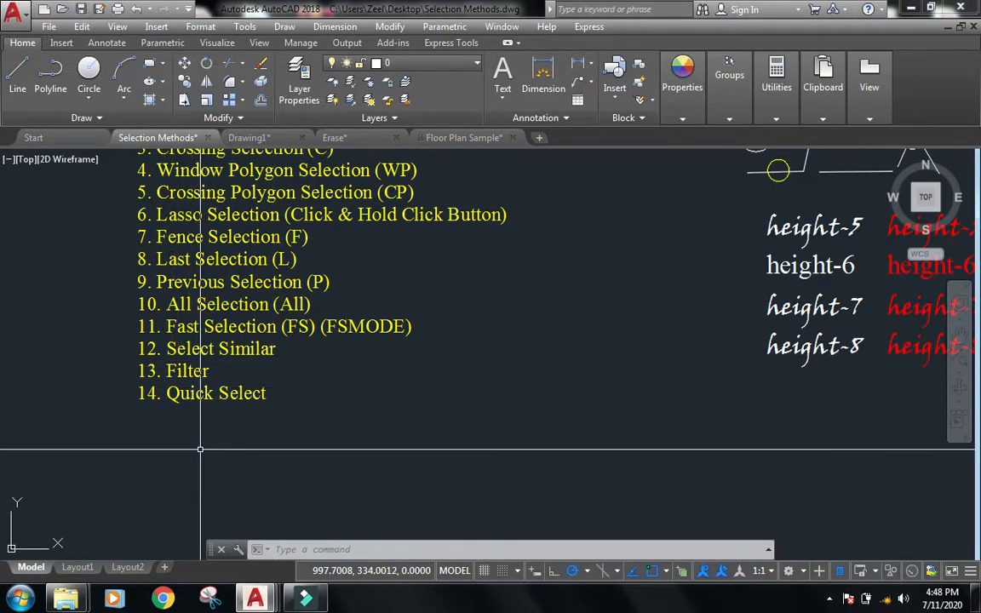
scroll(200, 449, "down", 2)
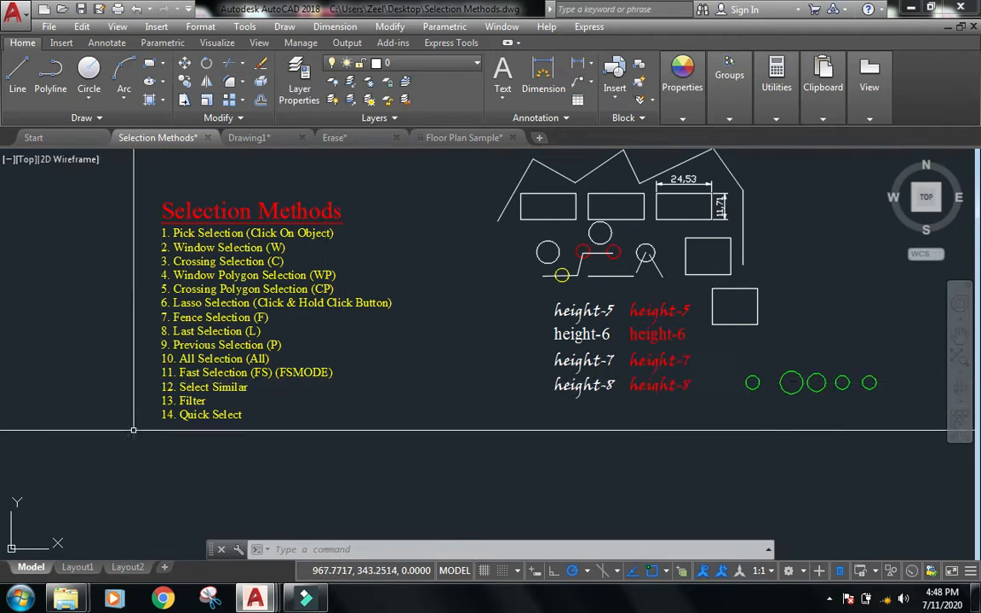
middle_click_drag(545, 448, 525, 482)
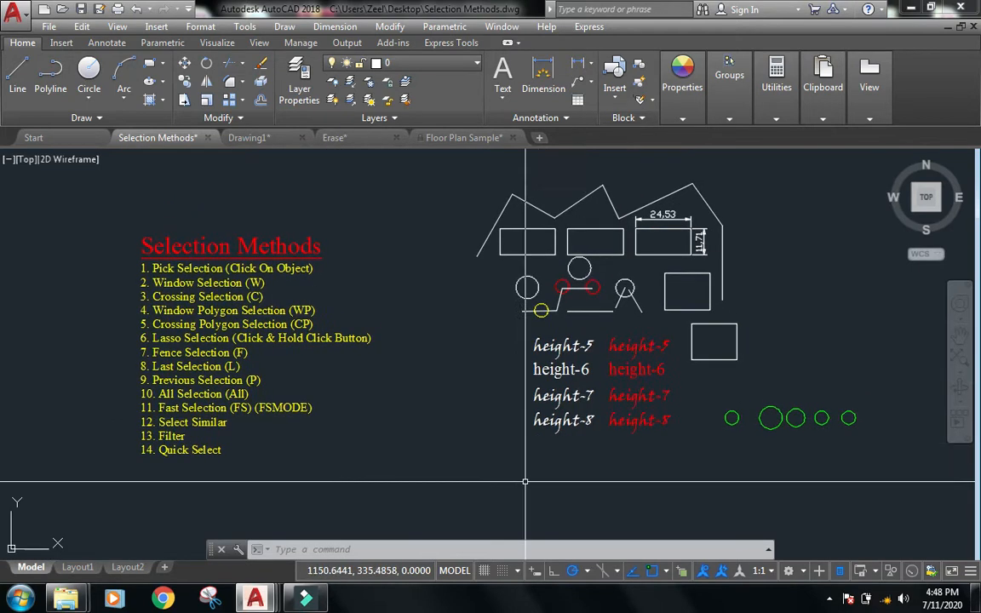